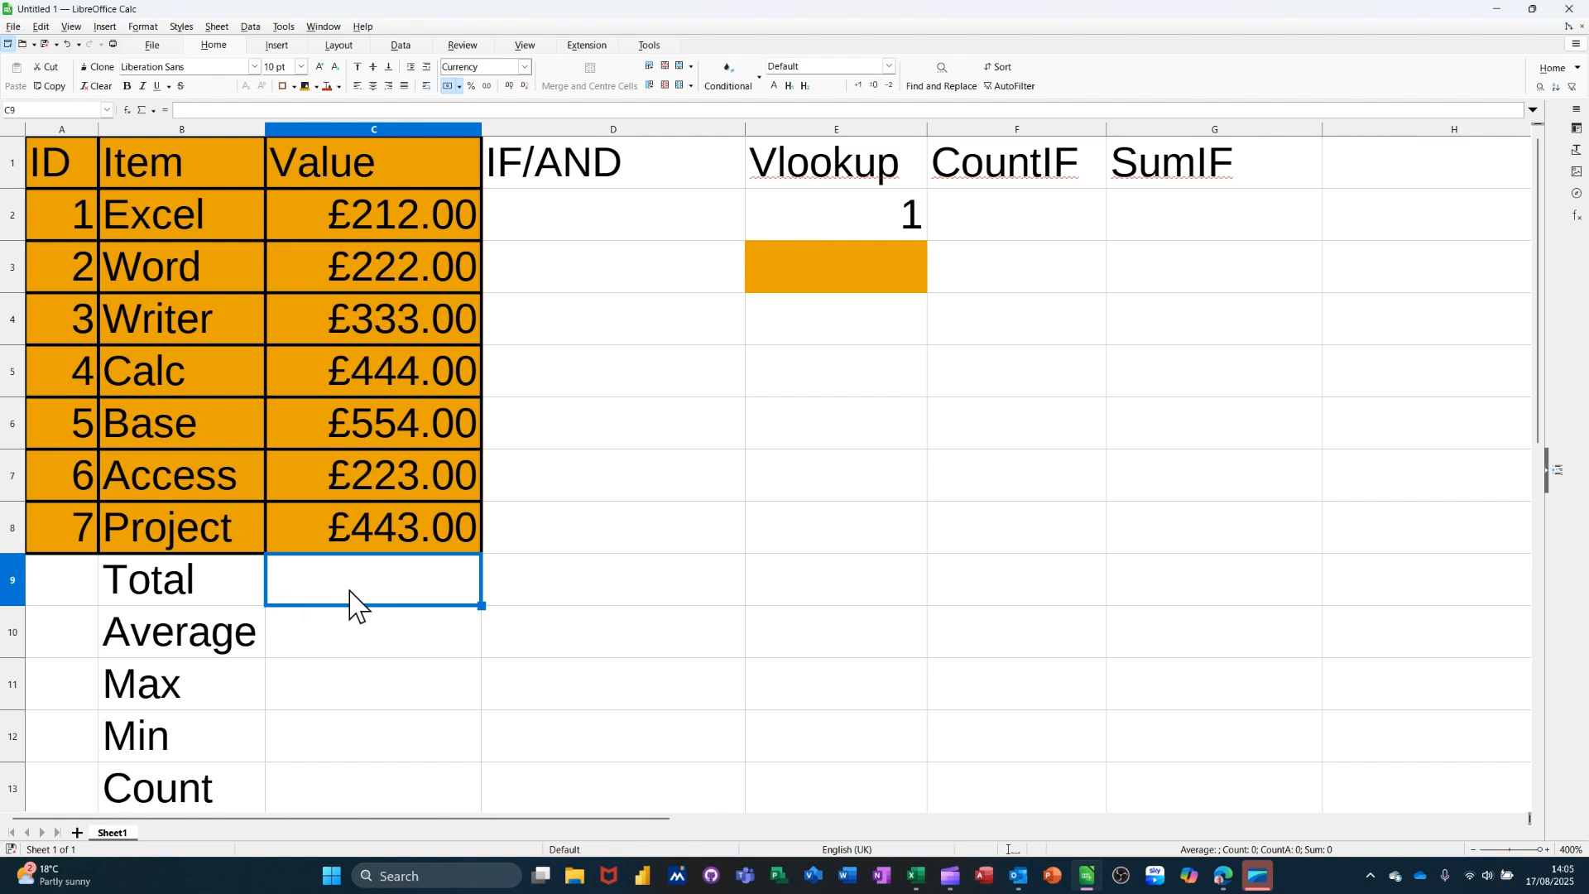
Step: Calculate the Total in C9 with the Sum function over the item values C2:C8
click(153, 111)
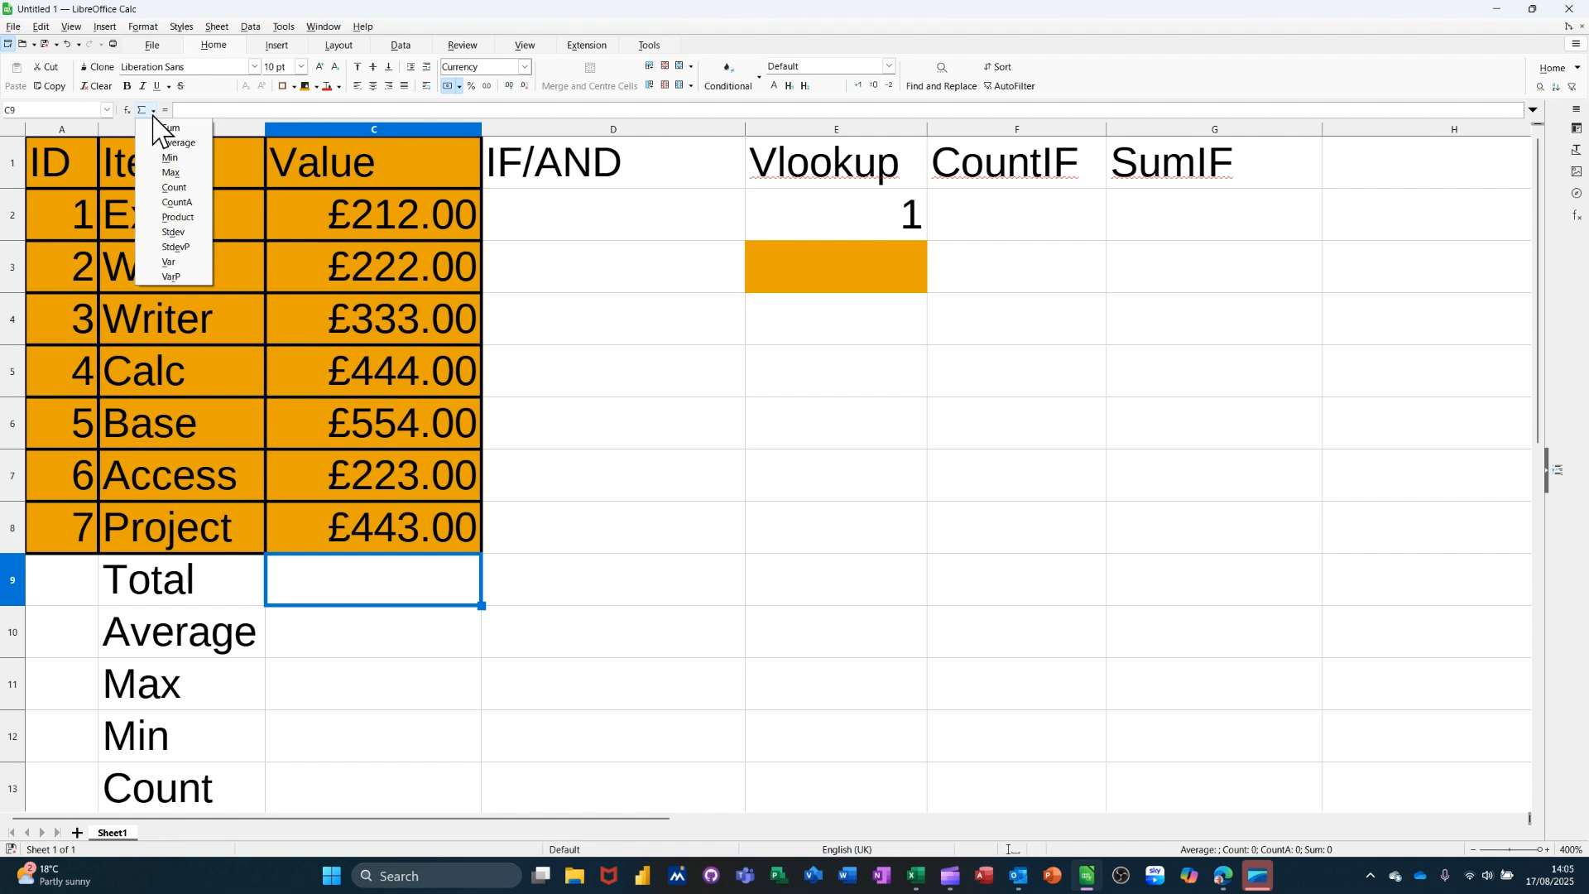
click(168, 130)
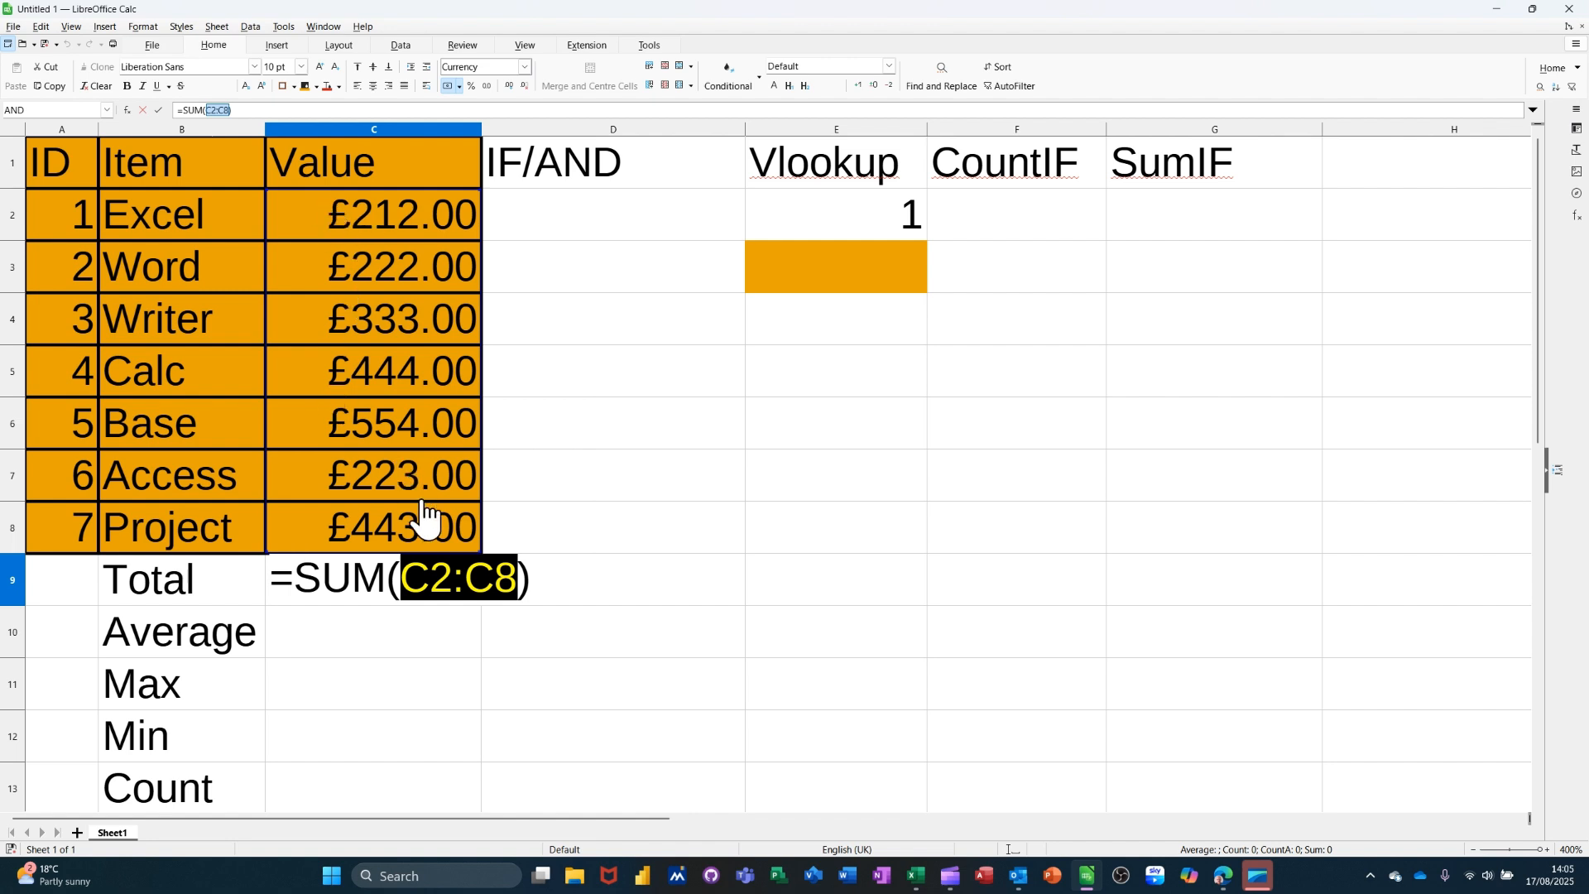
click(158, 109)
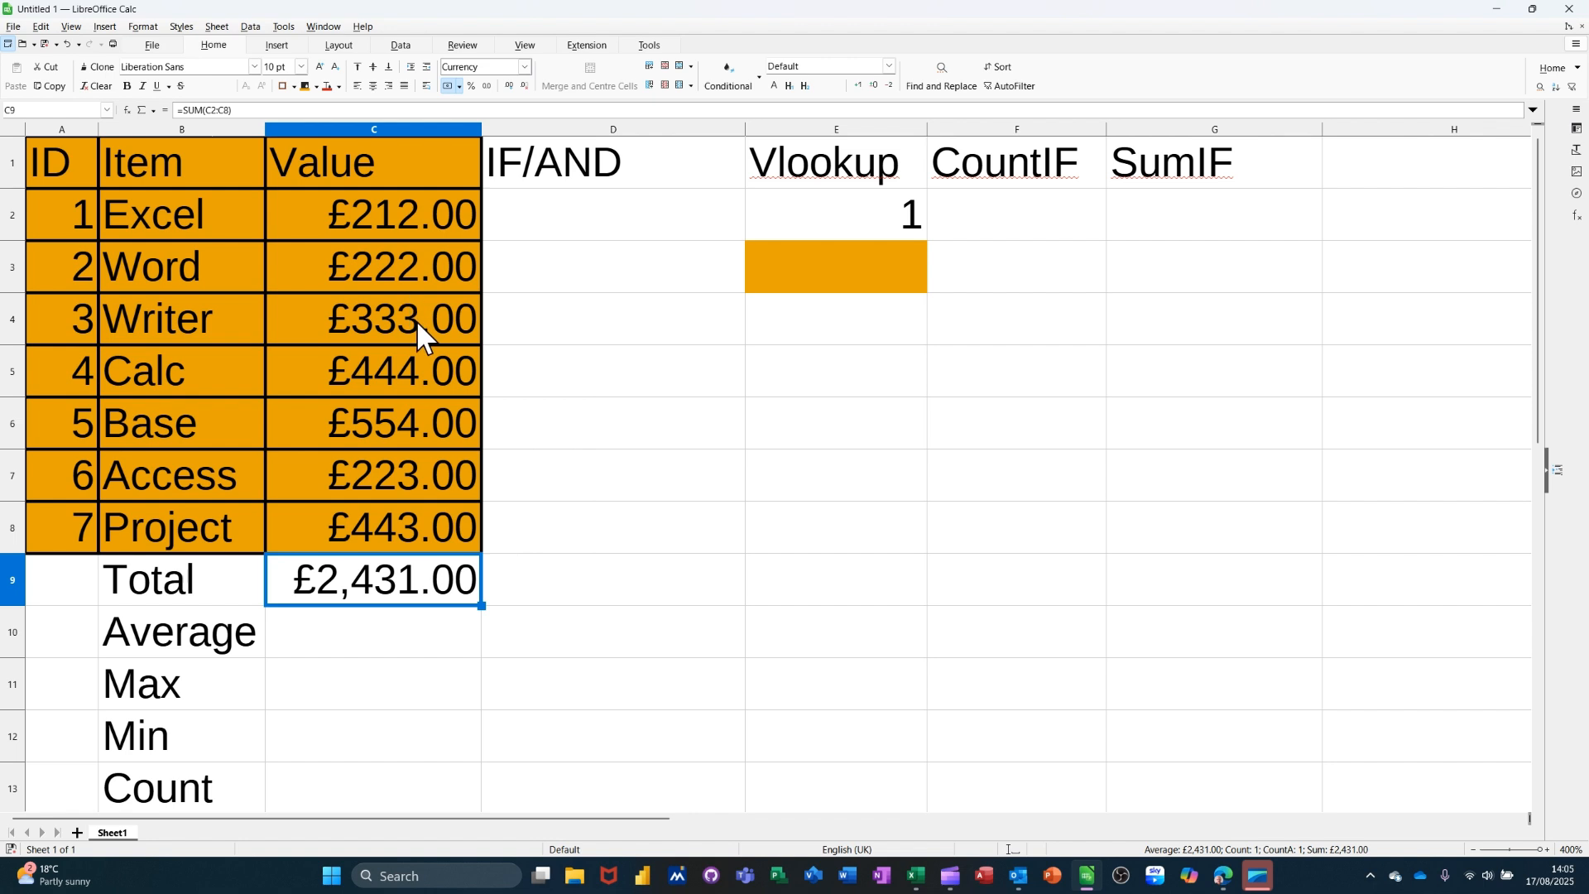
Step: Calculate the Average in C10 with the Average function over C2:C8, then select those item values to check it
click(366, 660)
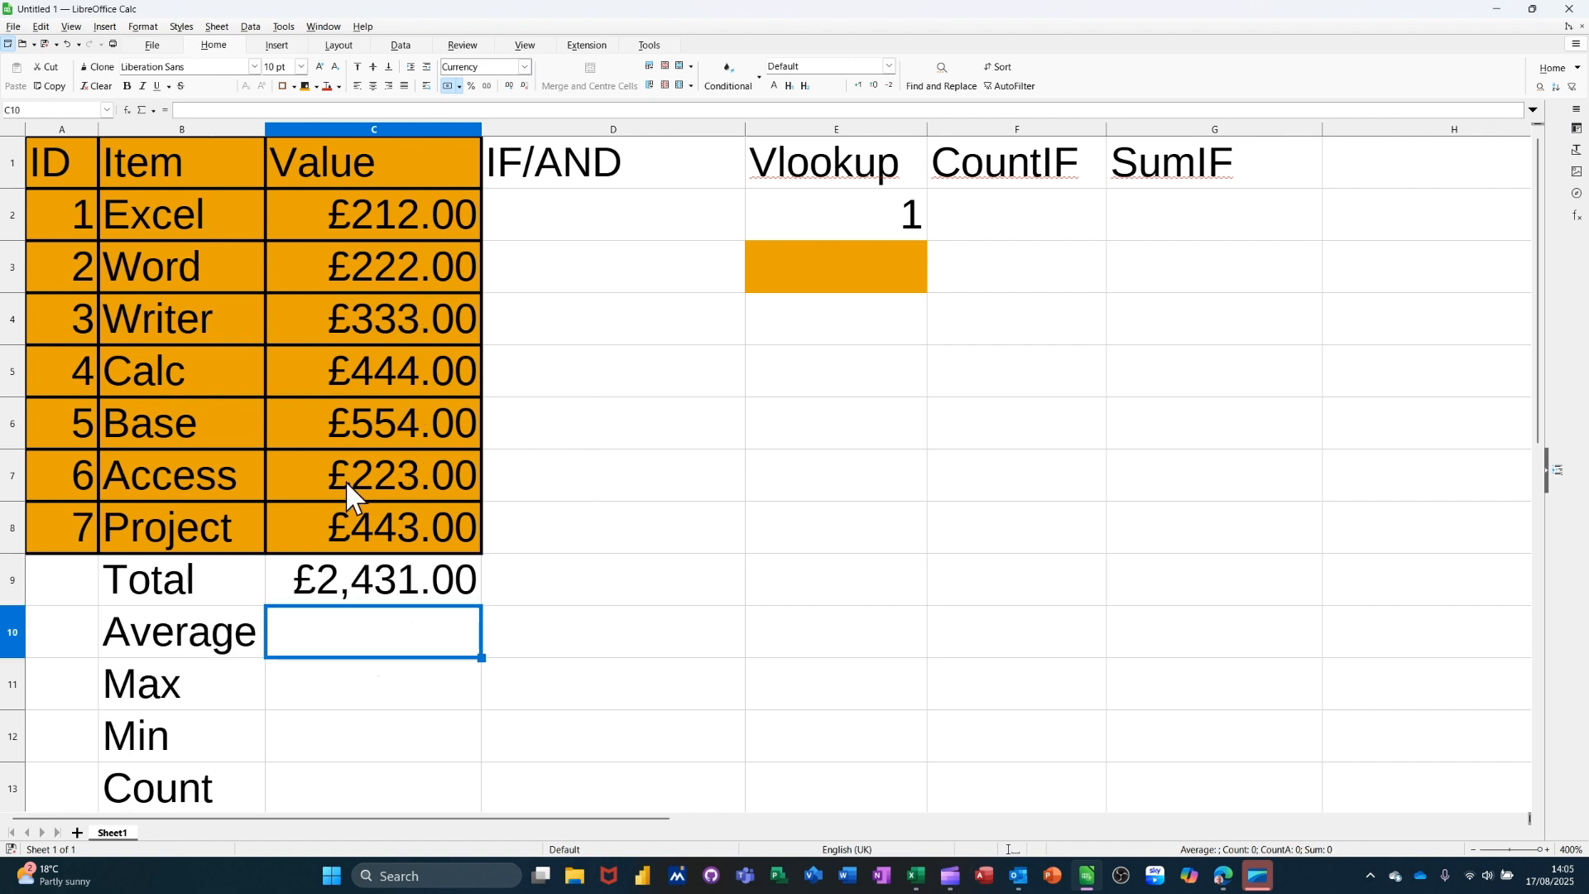
click(153, 111)
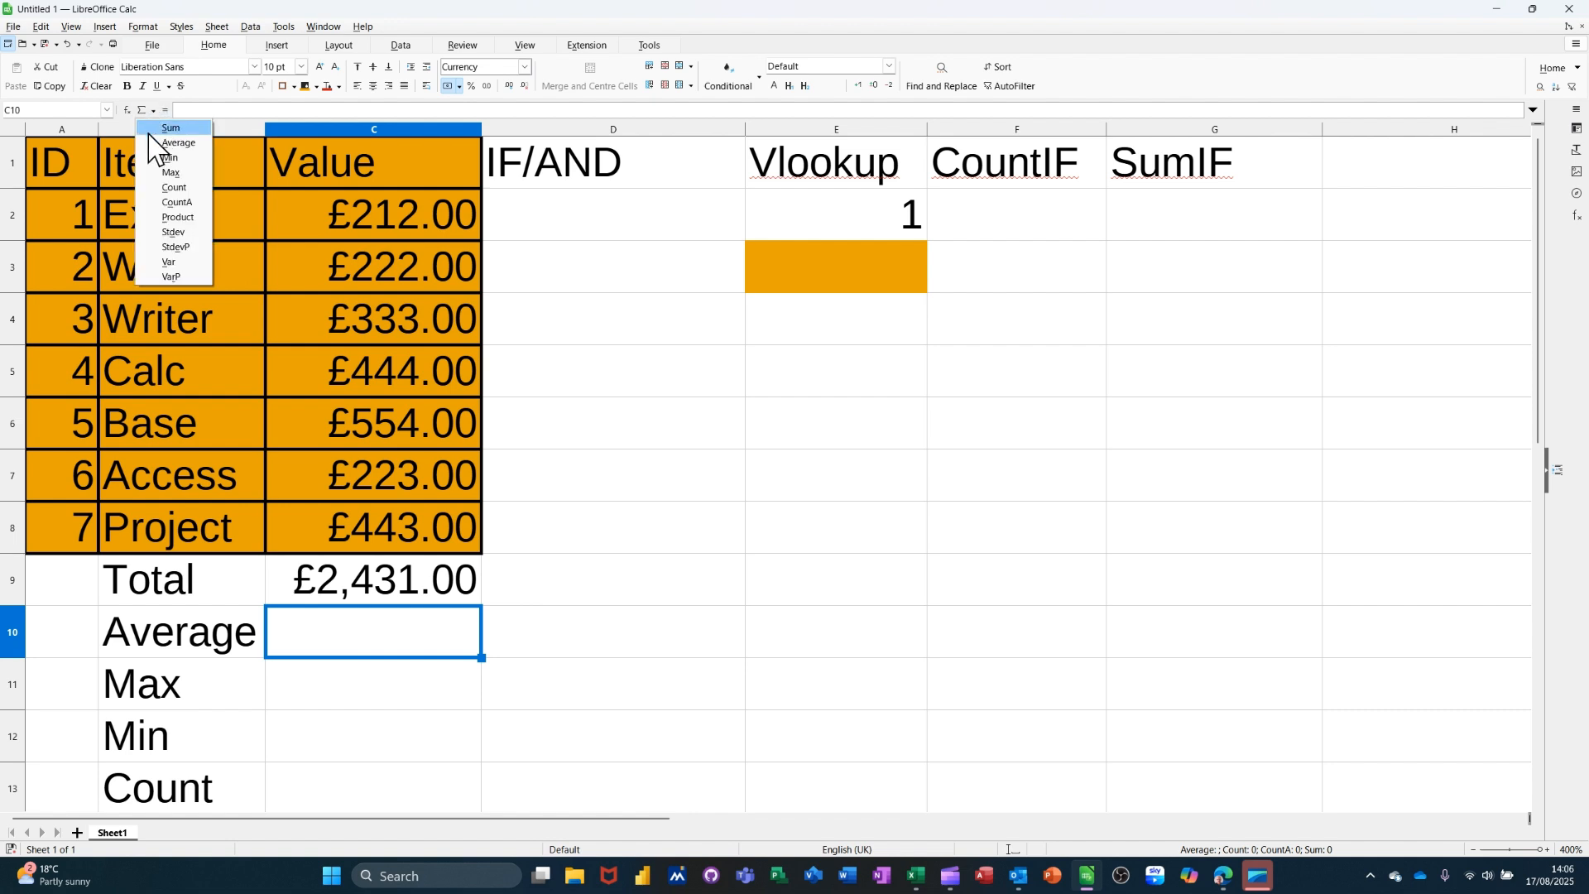
click(160, 142)
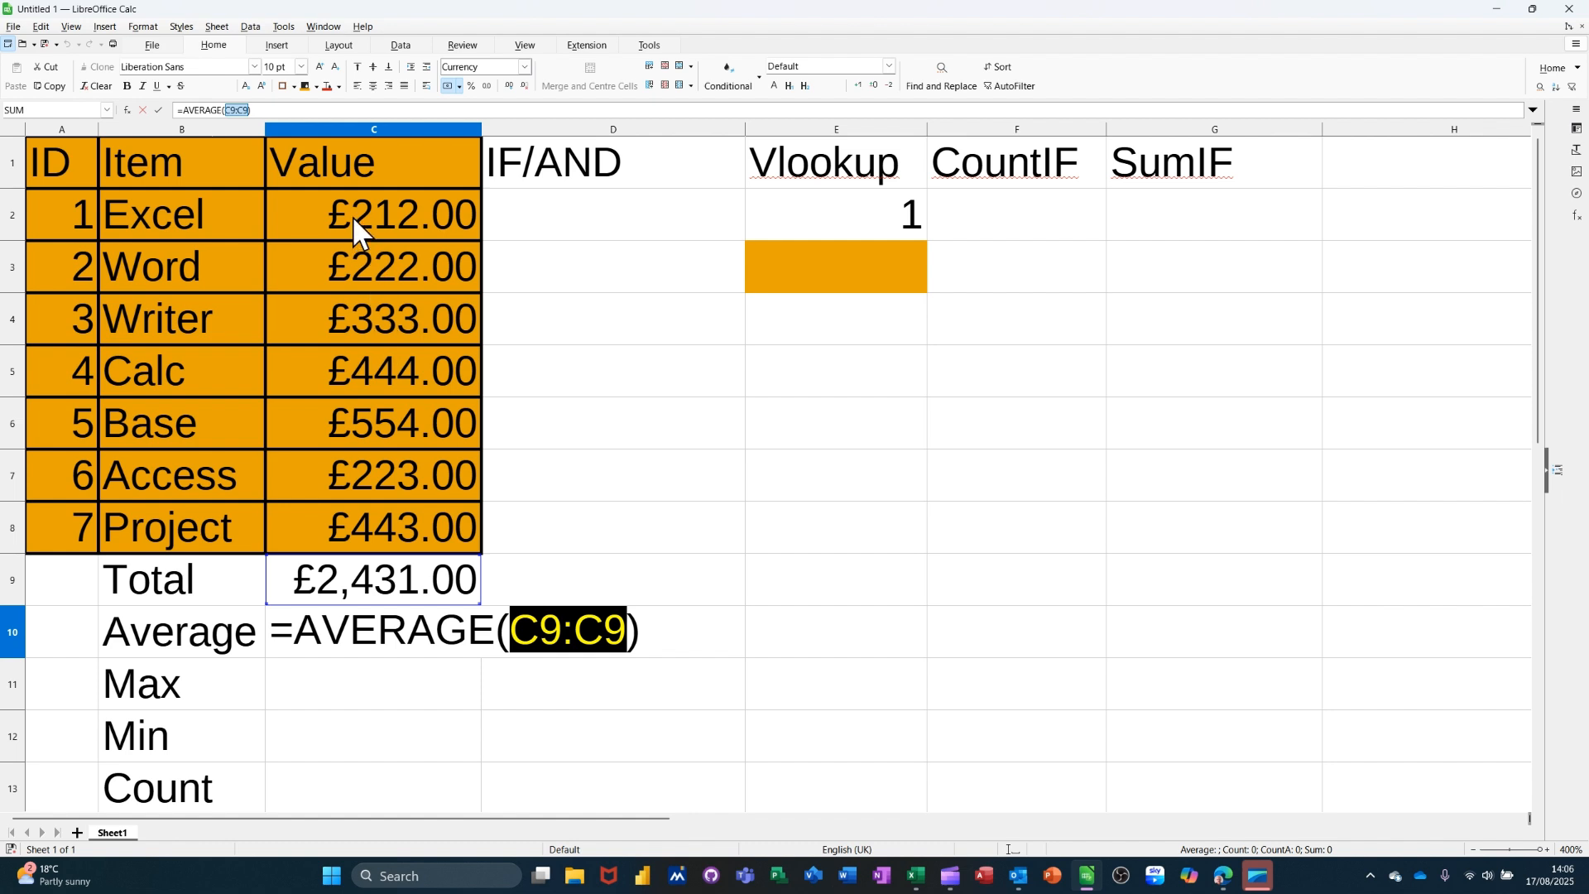
drag(353, 217, 377, 530)
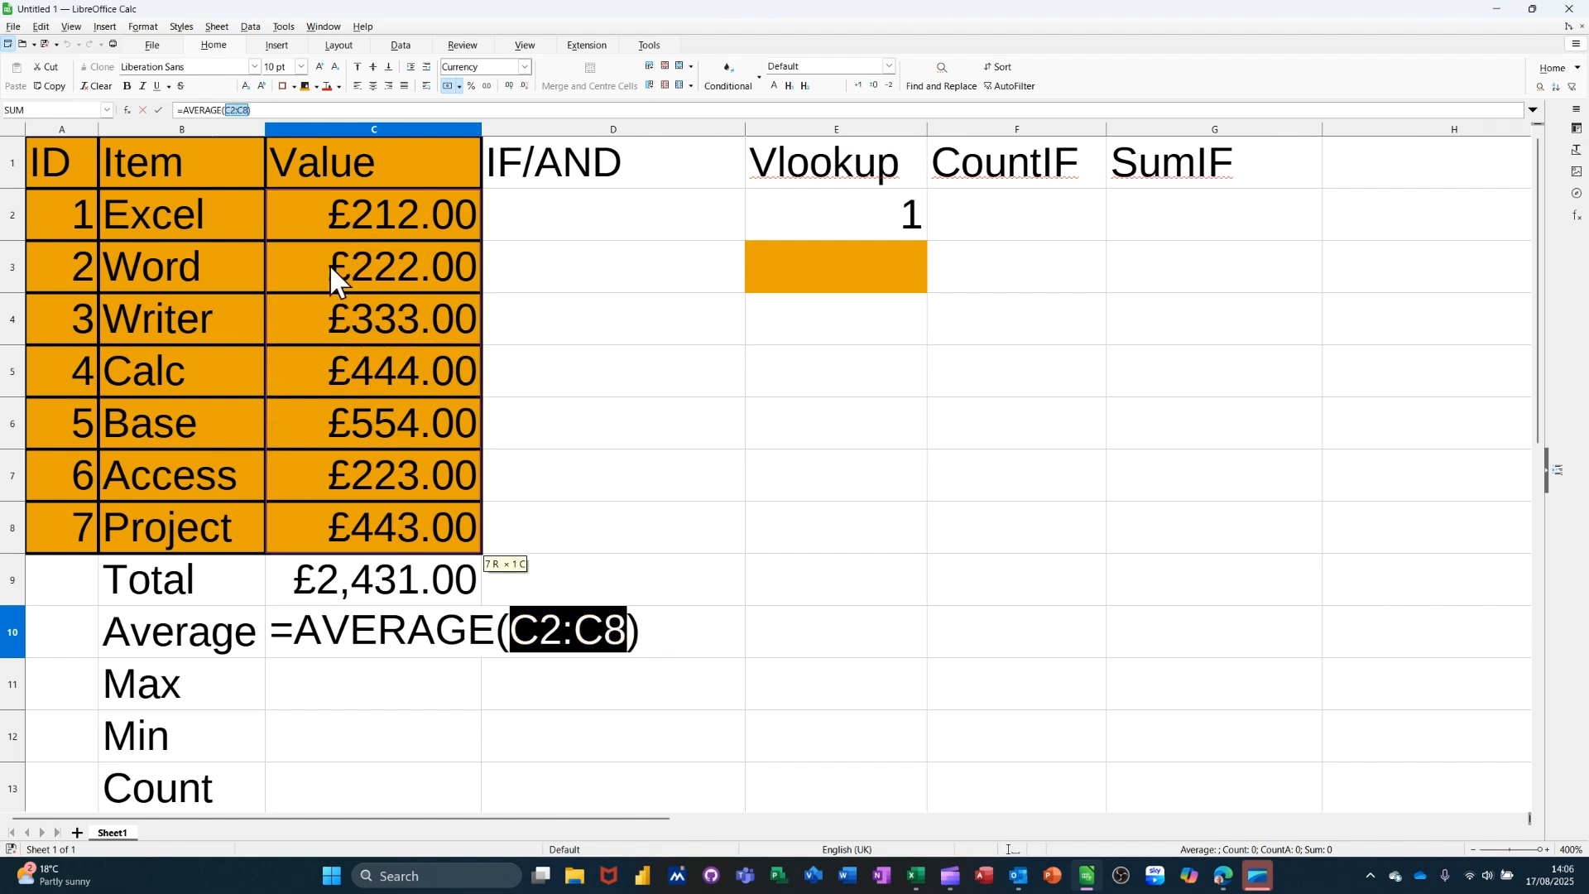
click(159, 110)
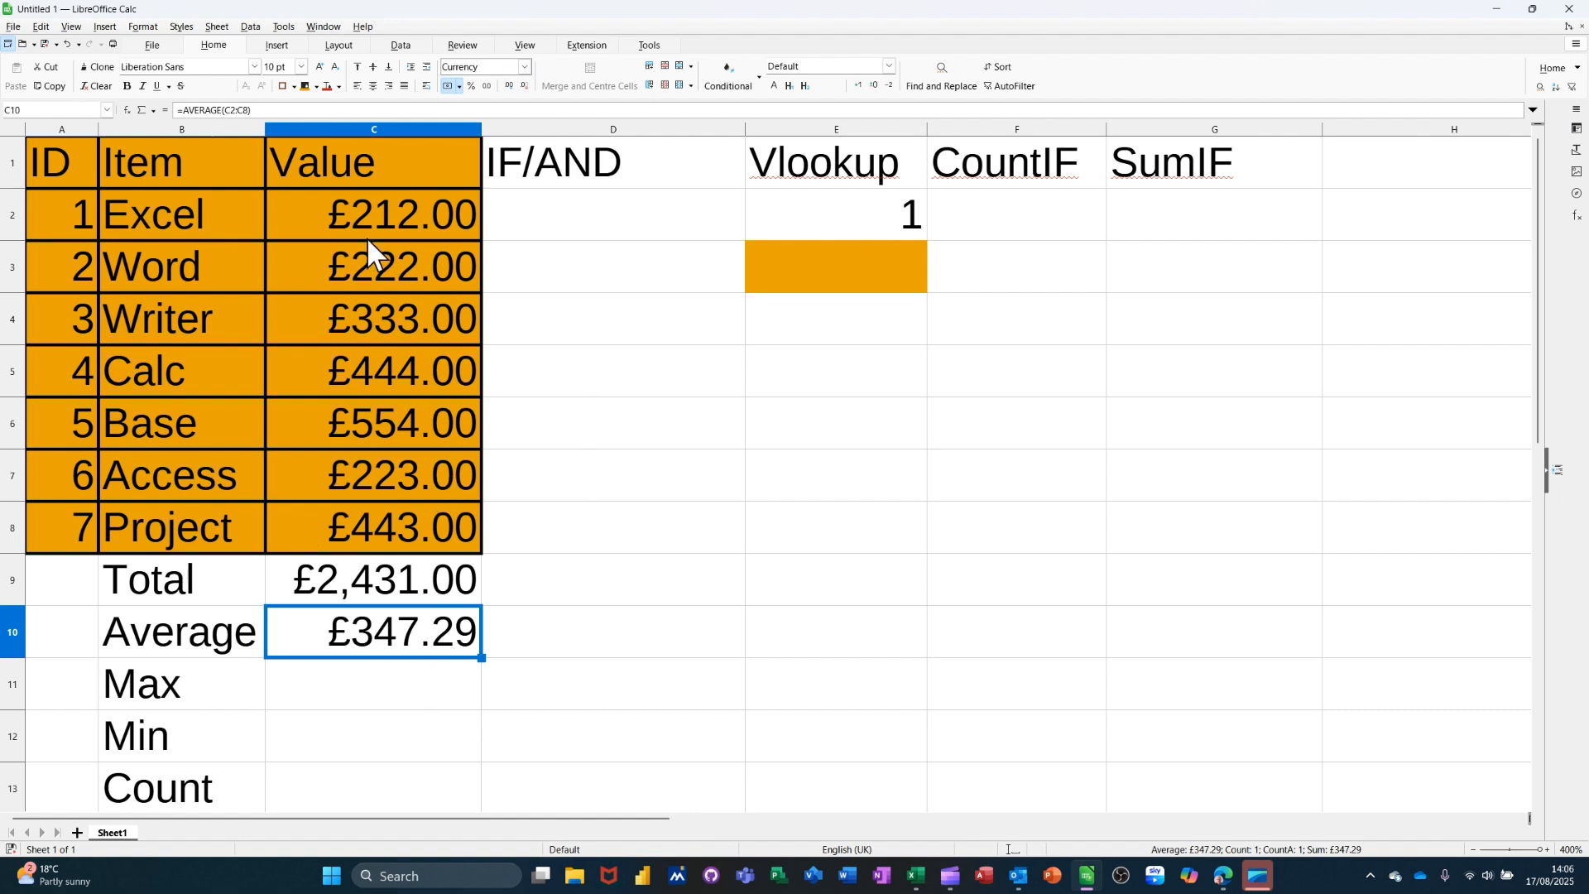
drag(359, 210, 379, 519)
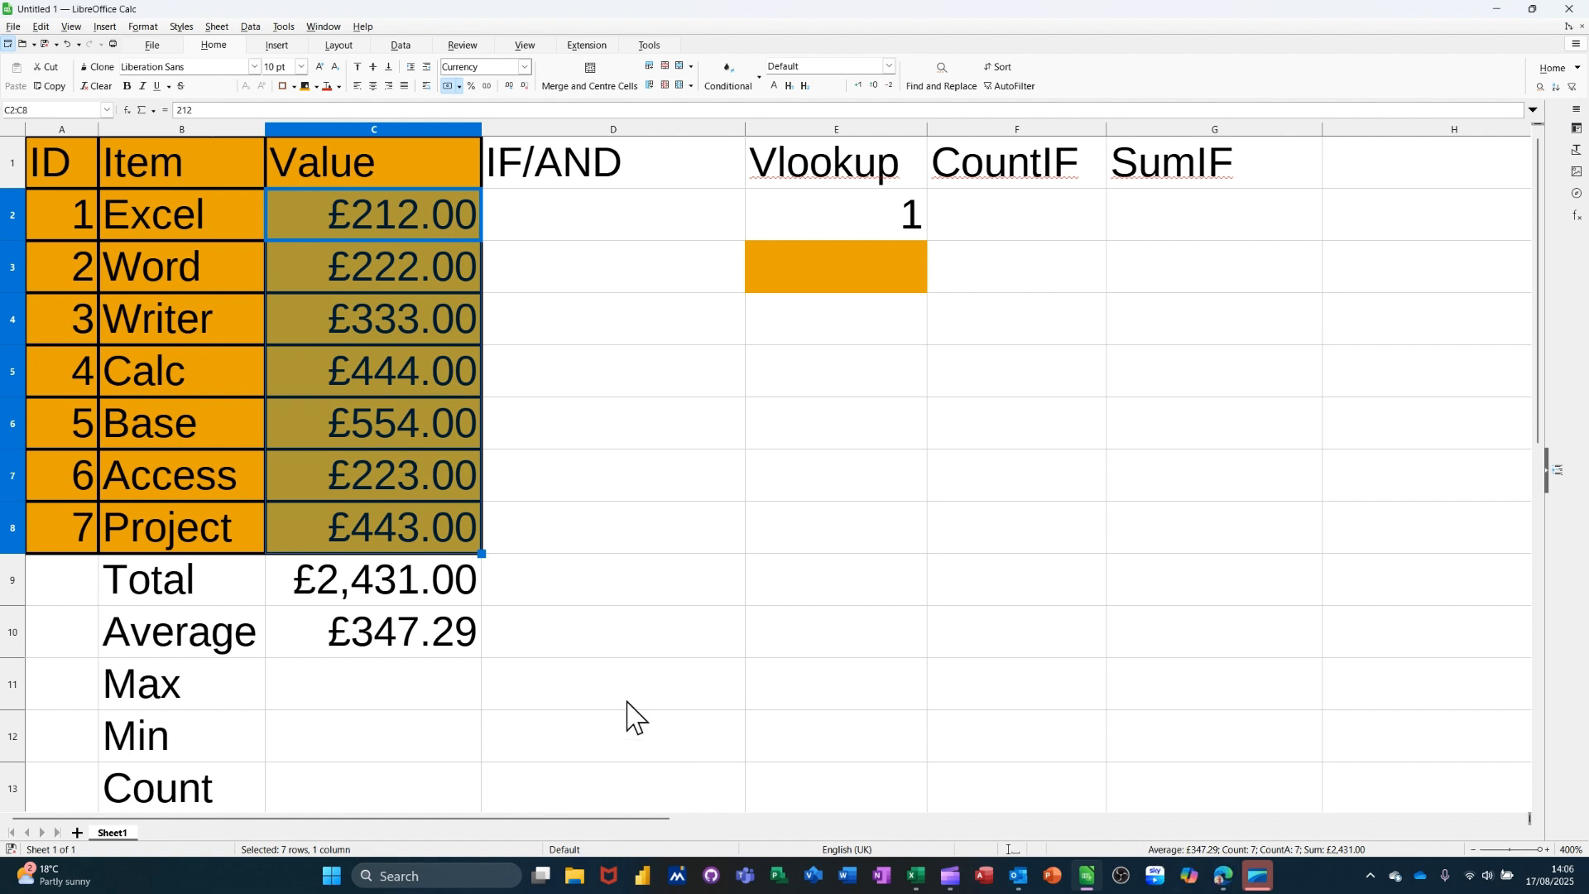
Step: Calculate the Max in C11 with the Max function over the item values C2:C8
click(377, 690)
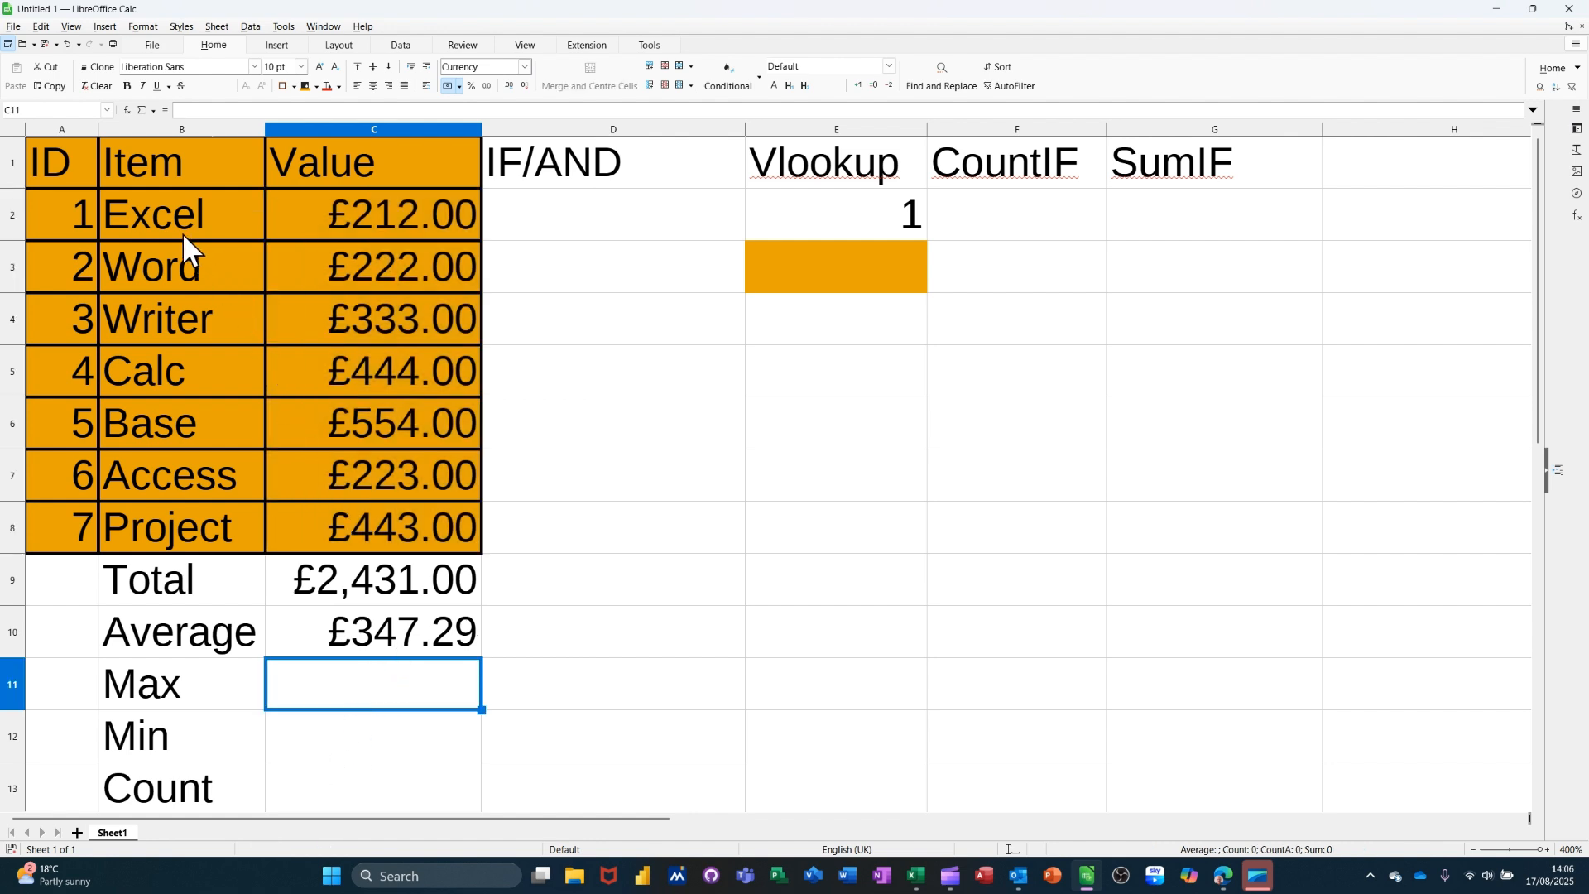
click(153, 111)
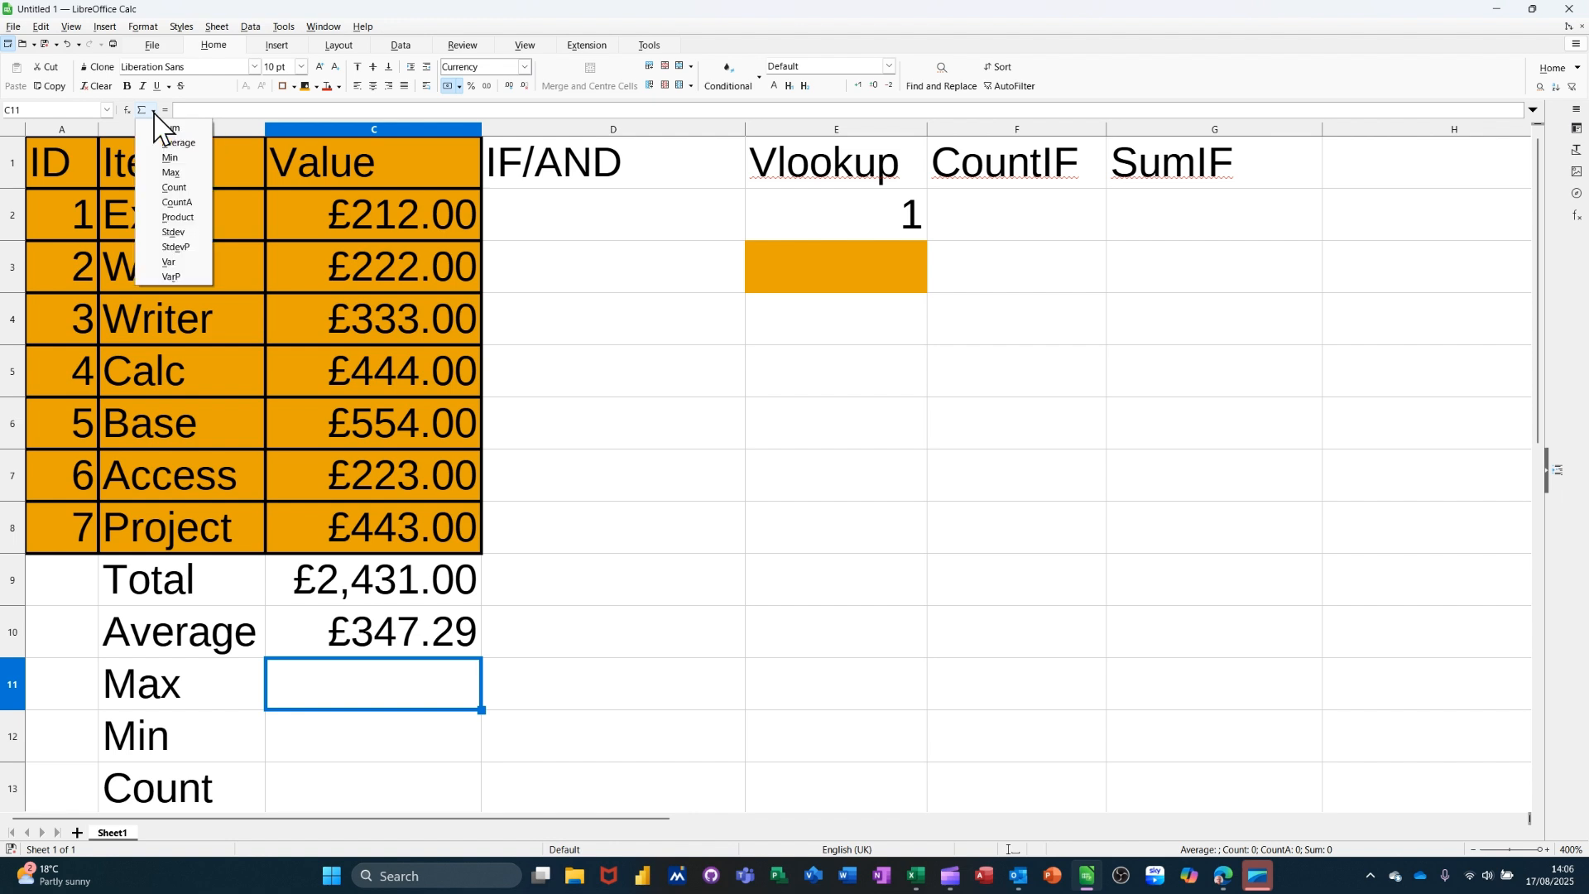
click(154, 173)
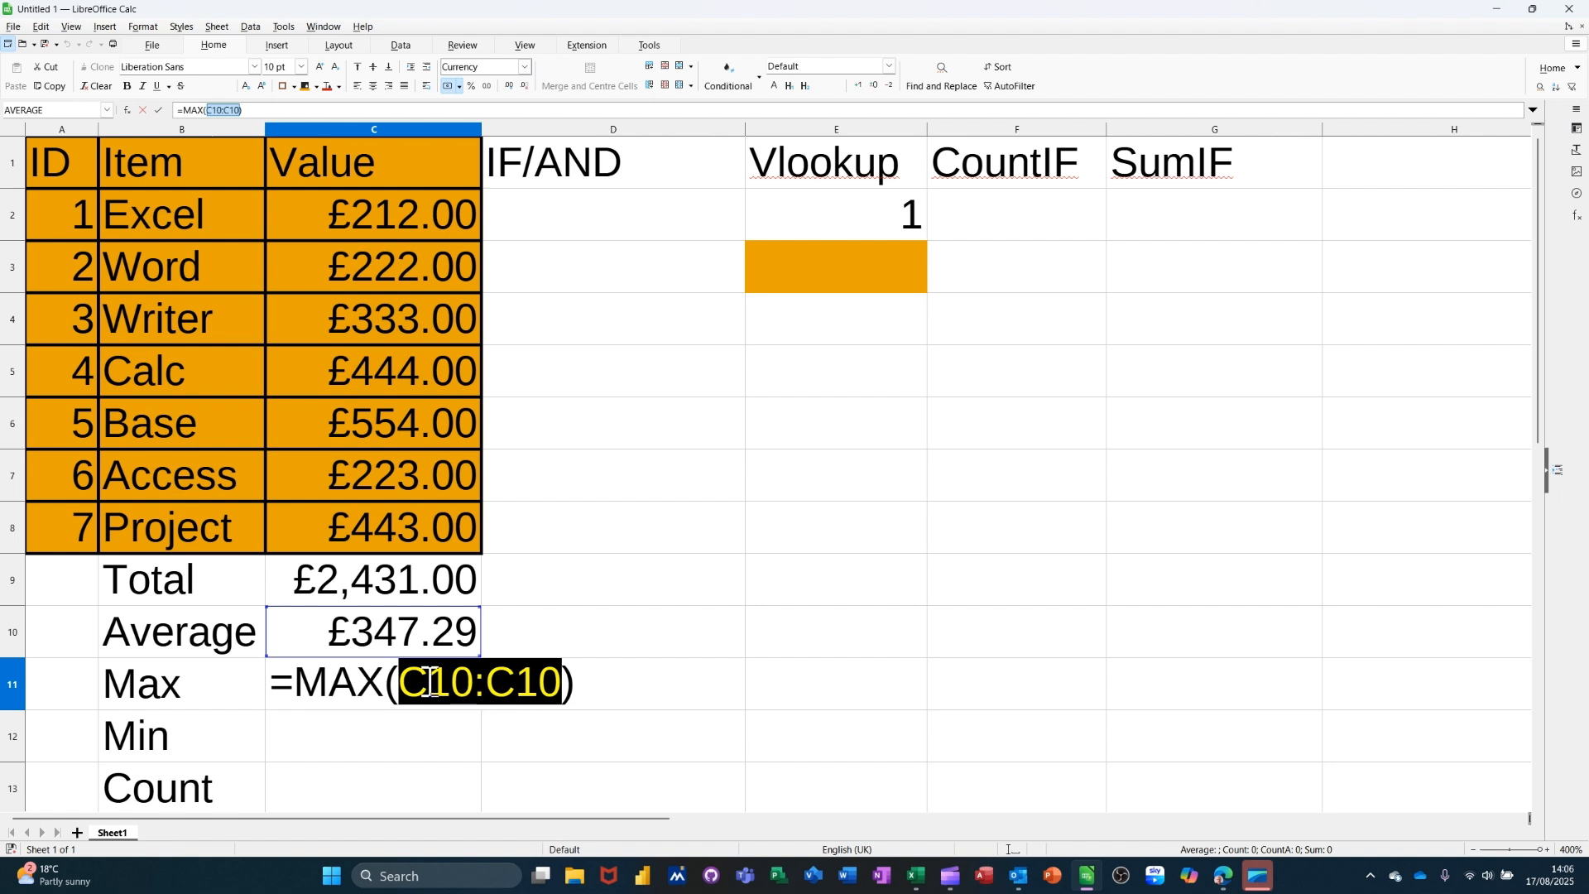
drag(364, 212, 370, 513)
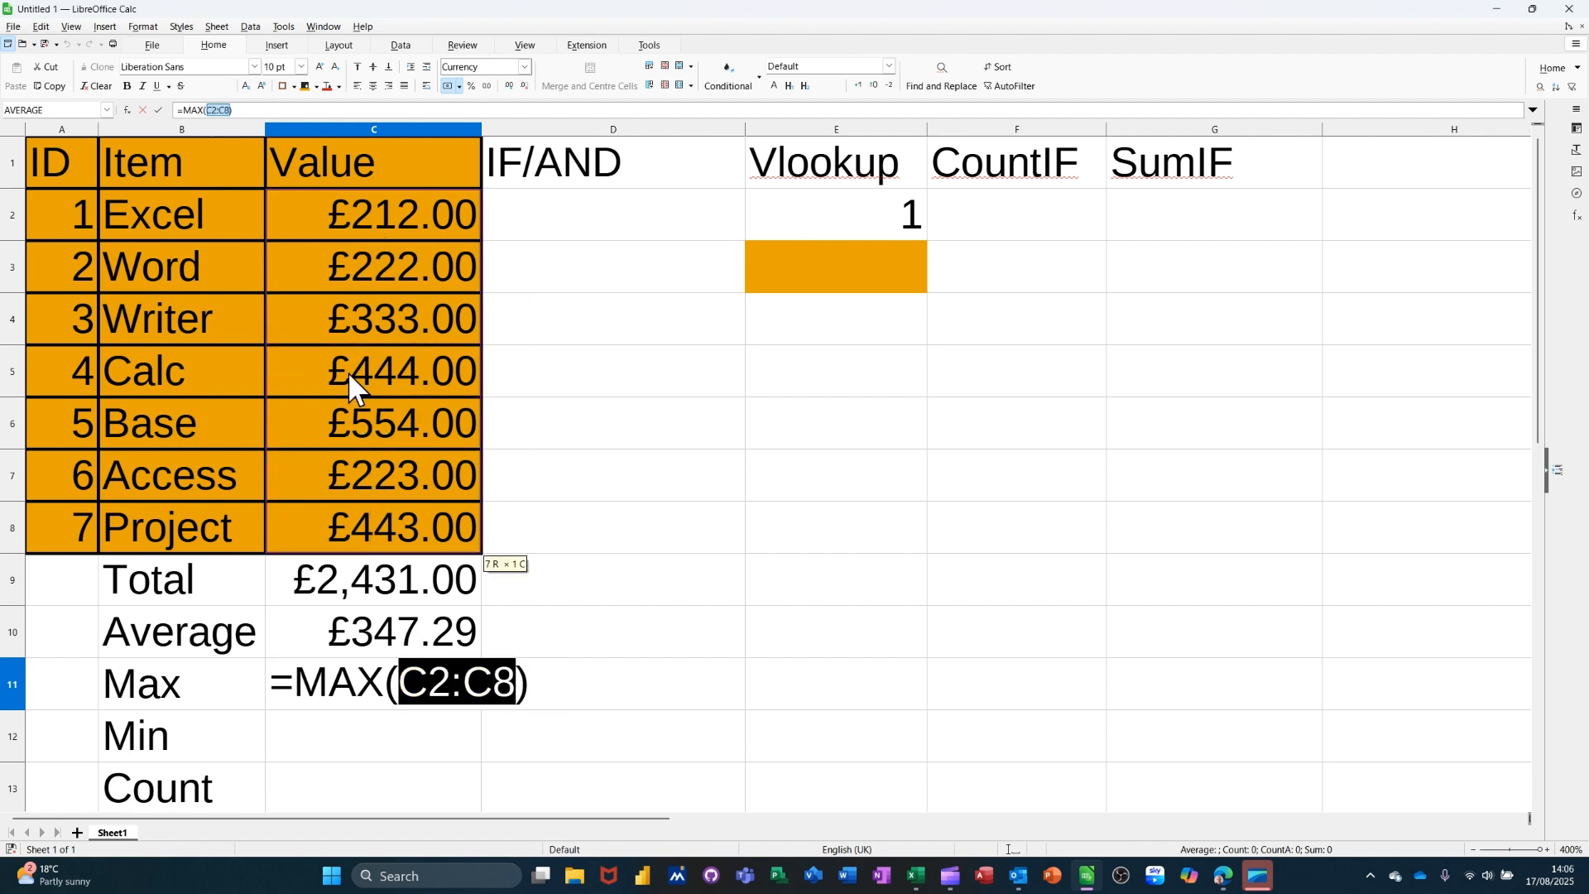
click(159, 110)
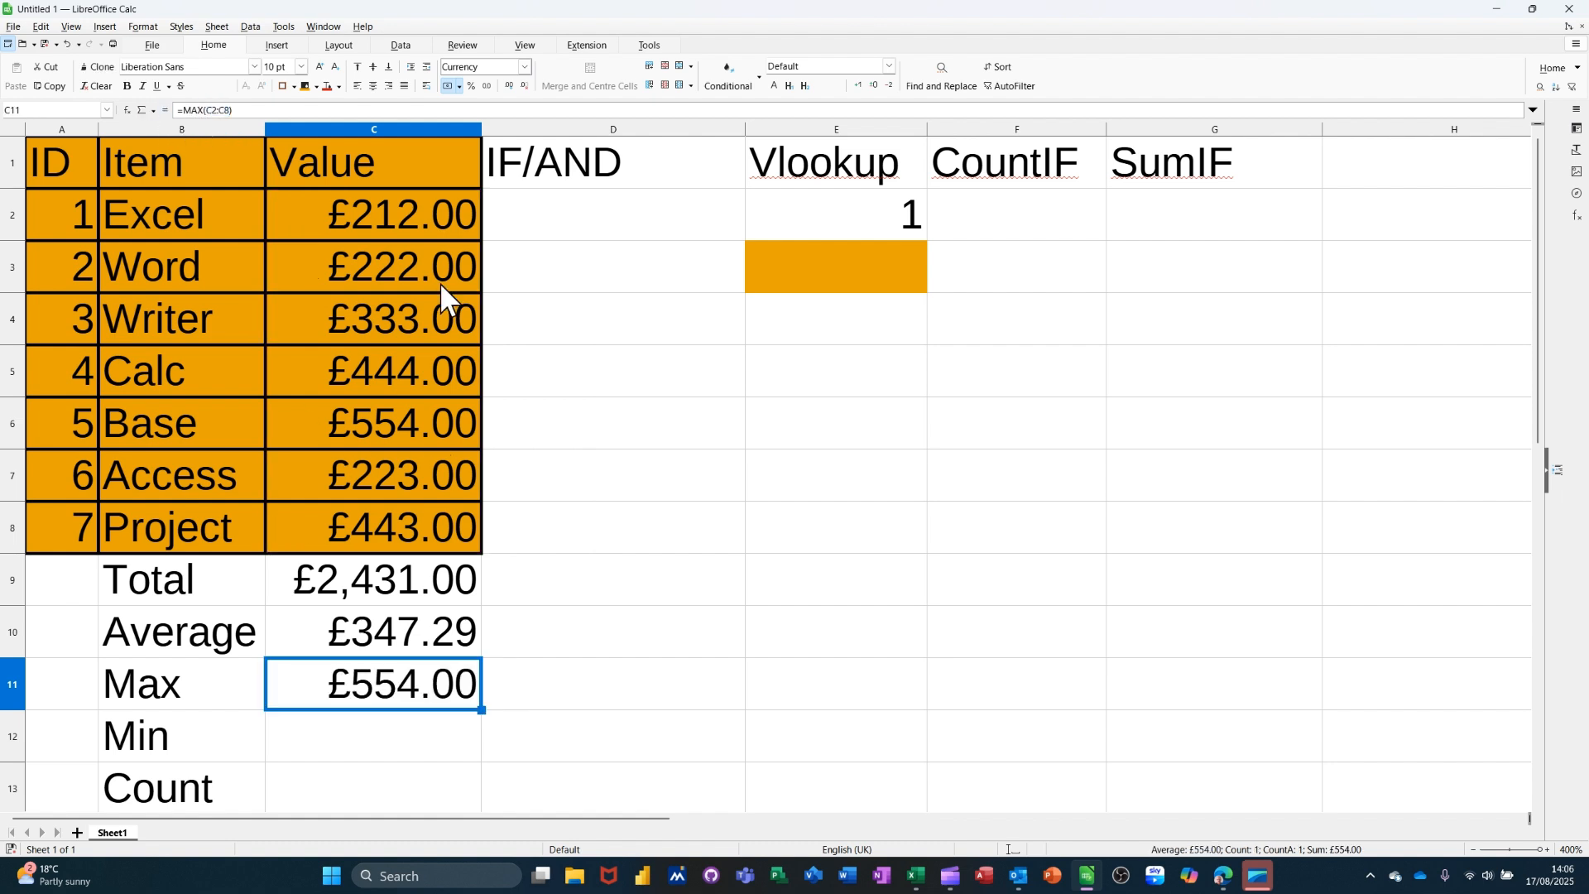
Step: Calculate the Min in C12 with the Min function over the item values C2:C8
click(340, 749)
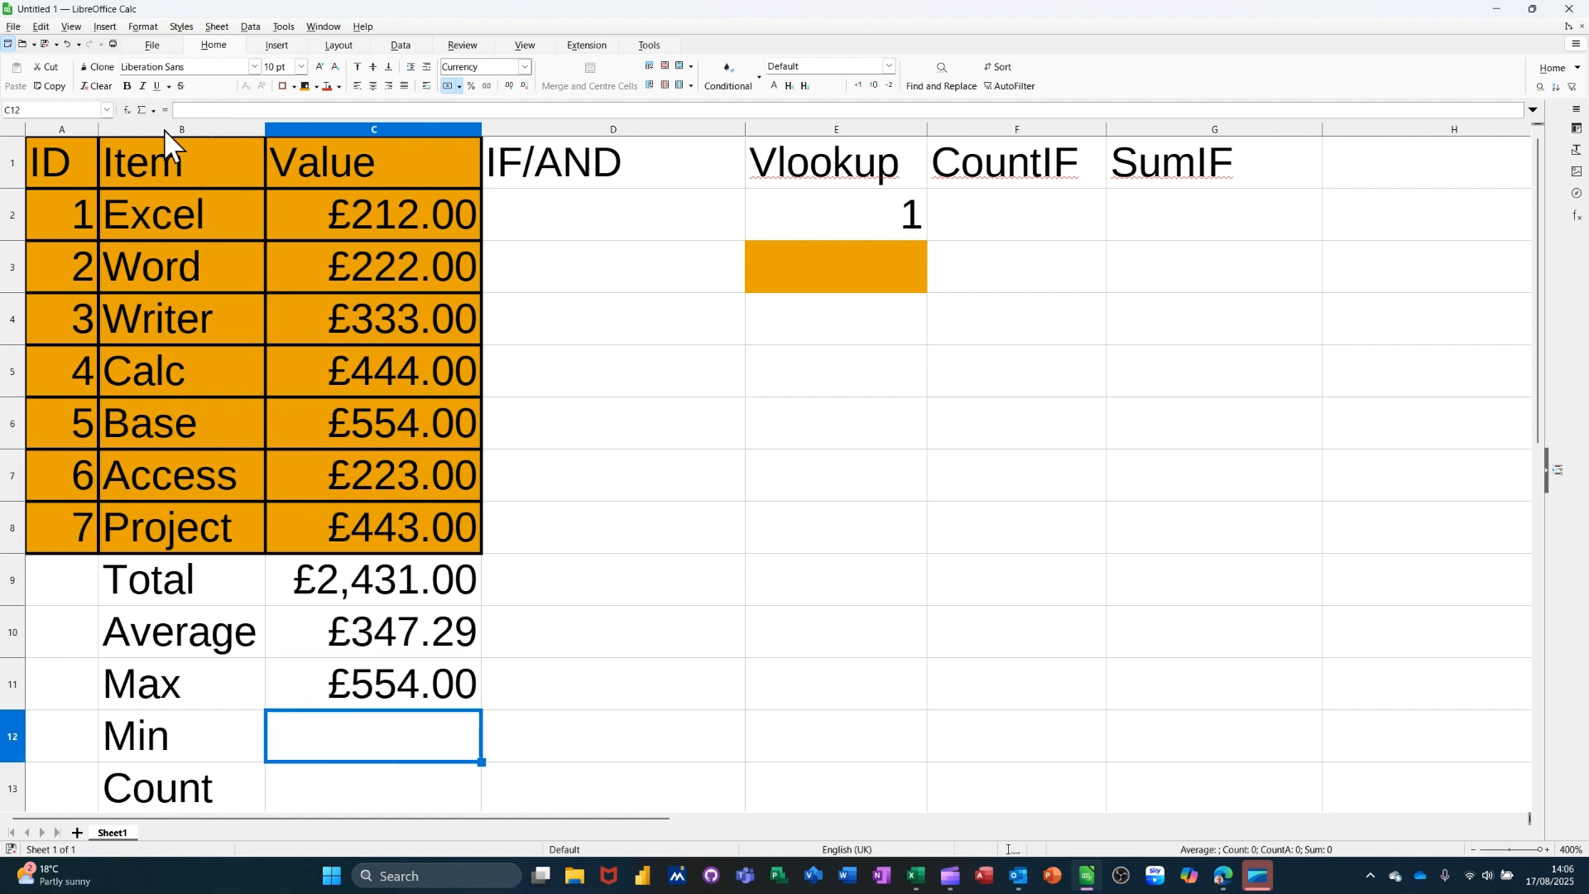
click(153, 110)
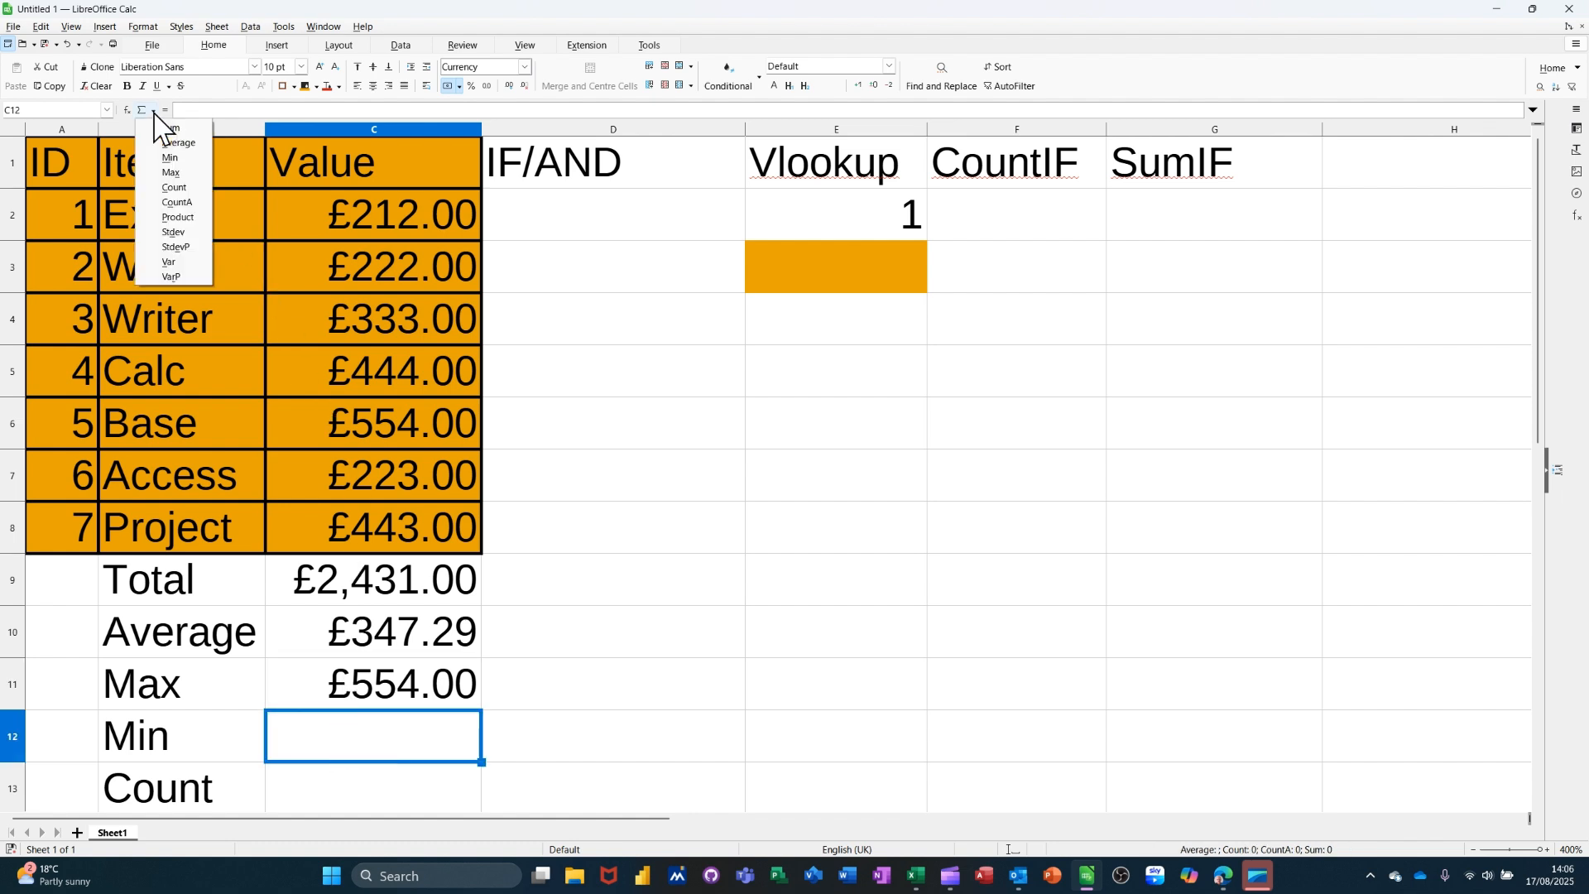
click(170, 162)
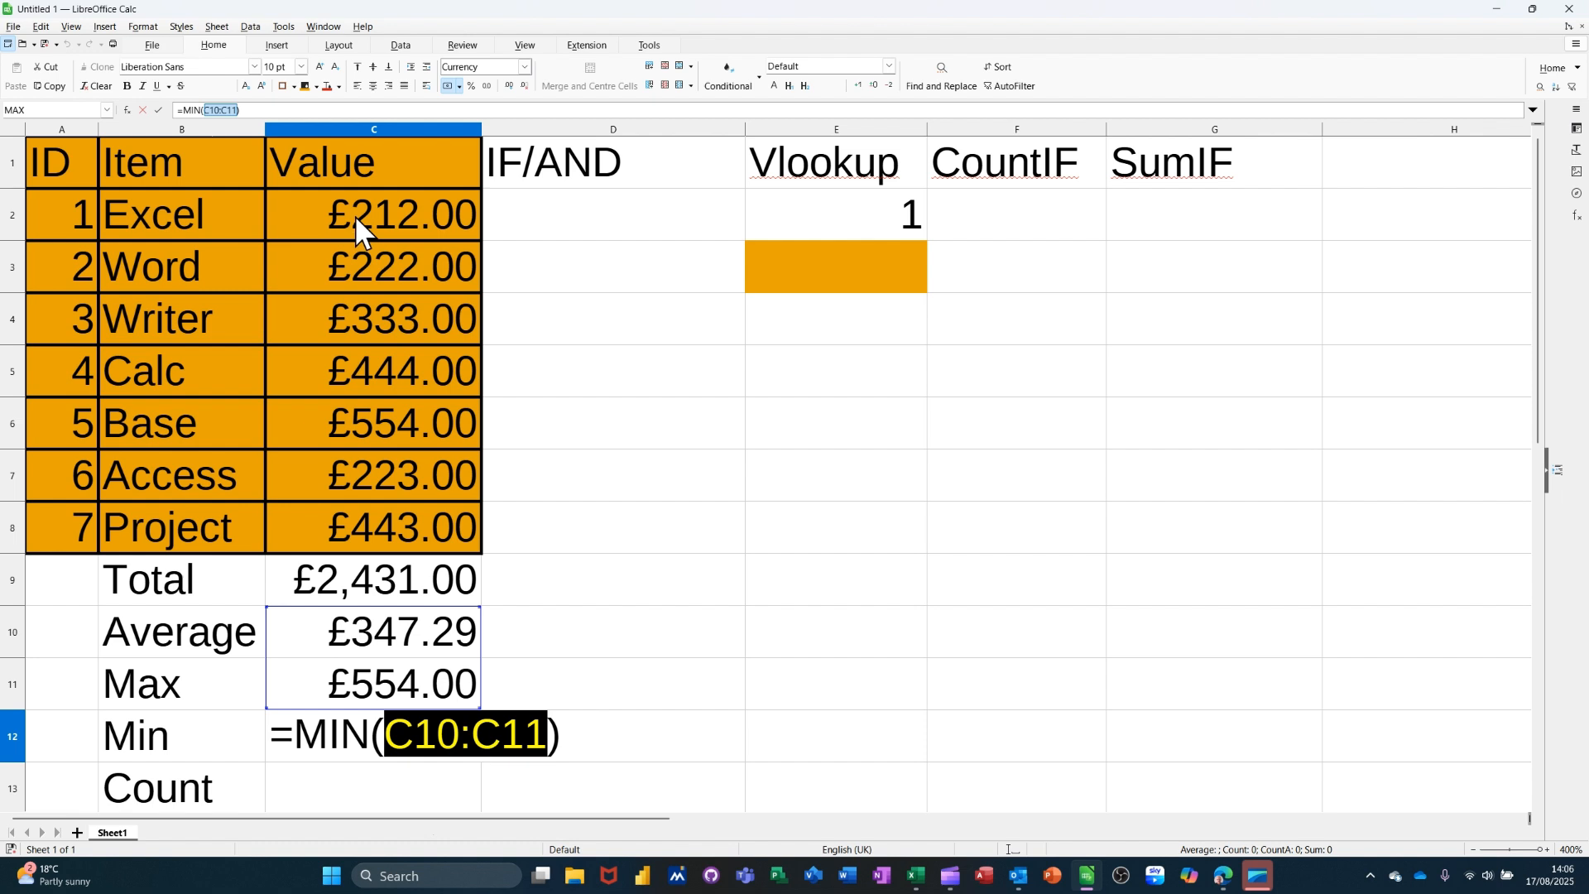
drag(356, 217, 369, 538)
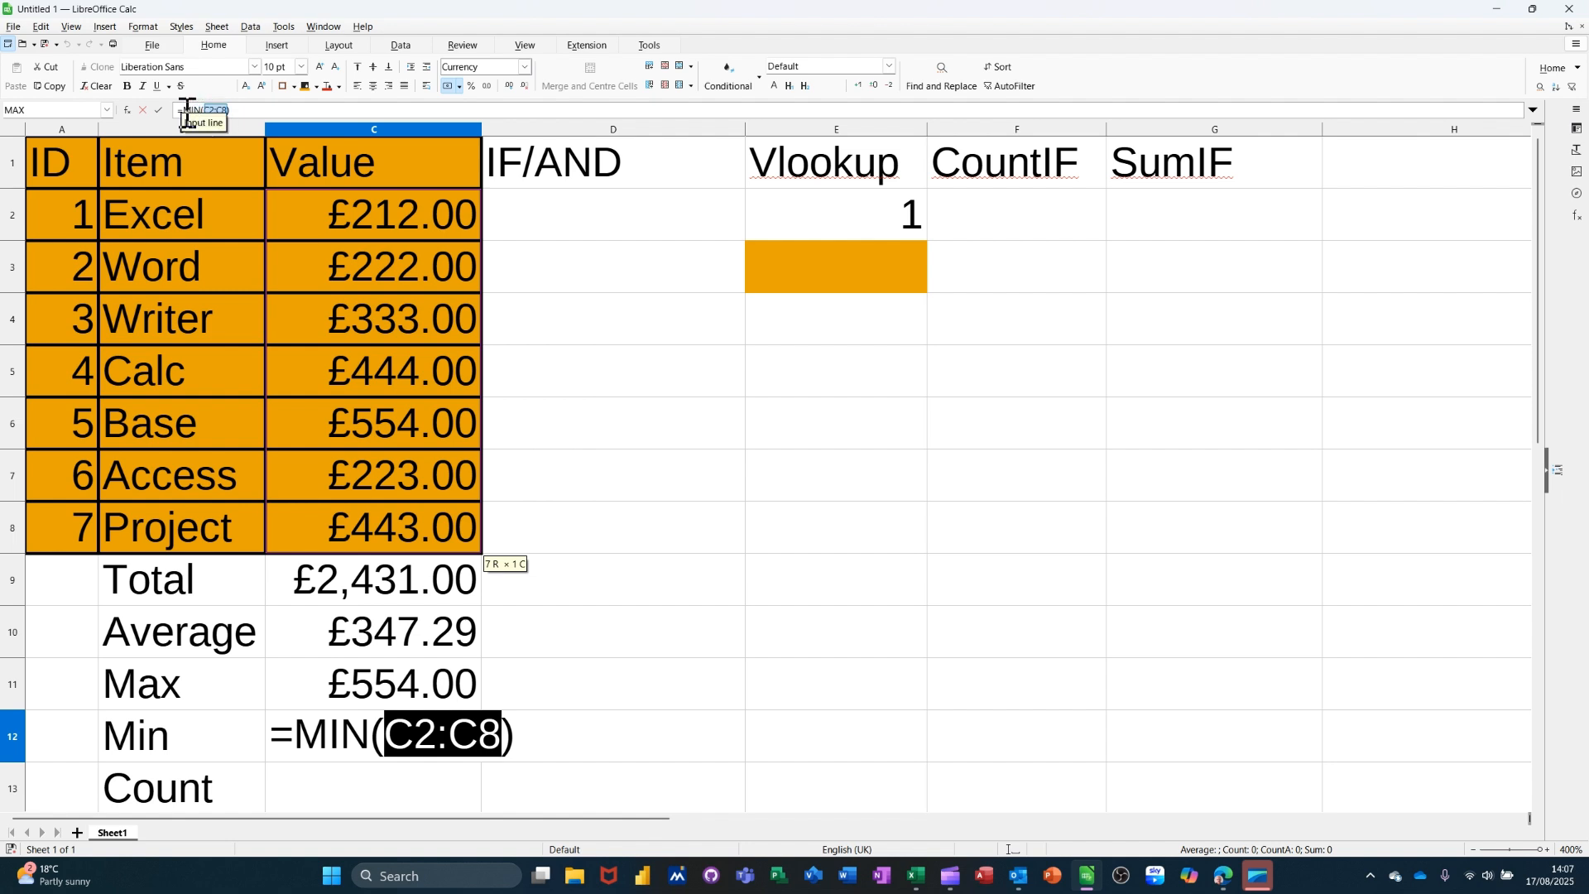
click(158, 110)
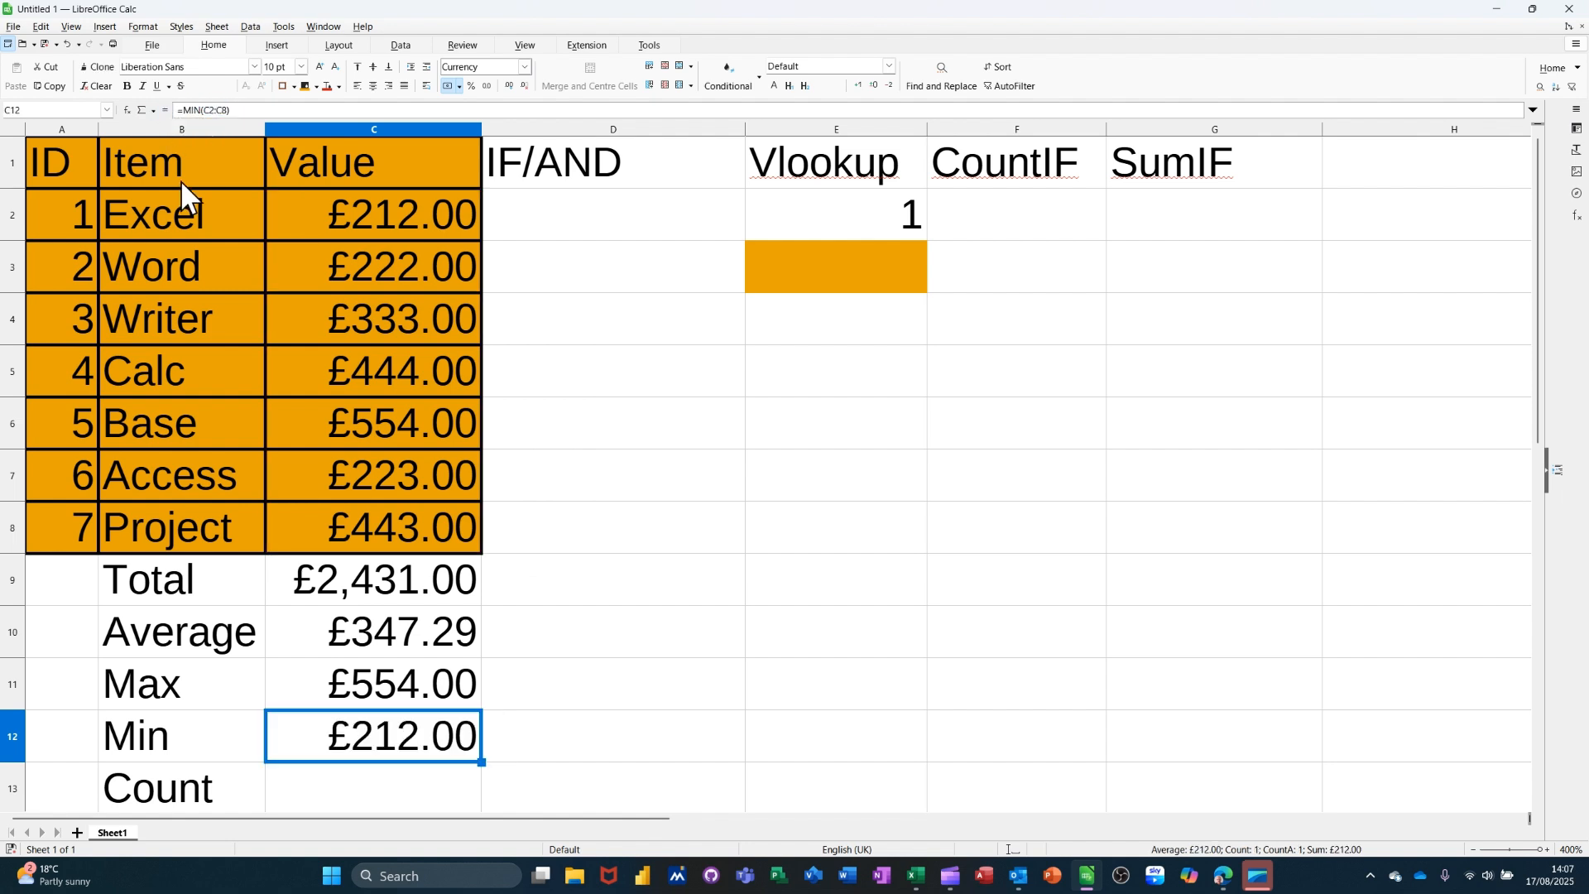
Step: Calculate the Count in C13 with the Count function over the item values C2:C8
click(361, 796)
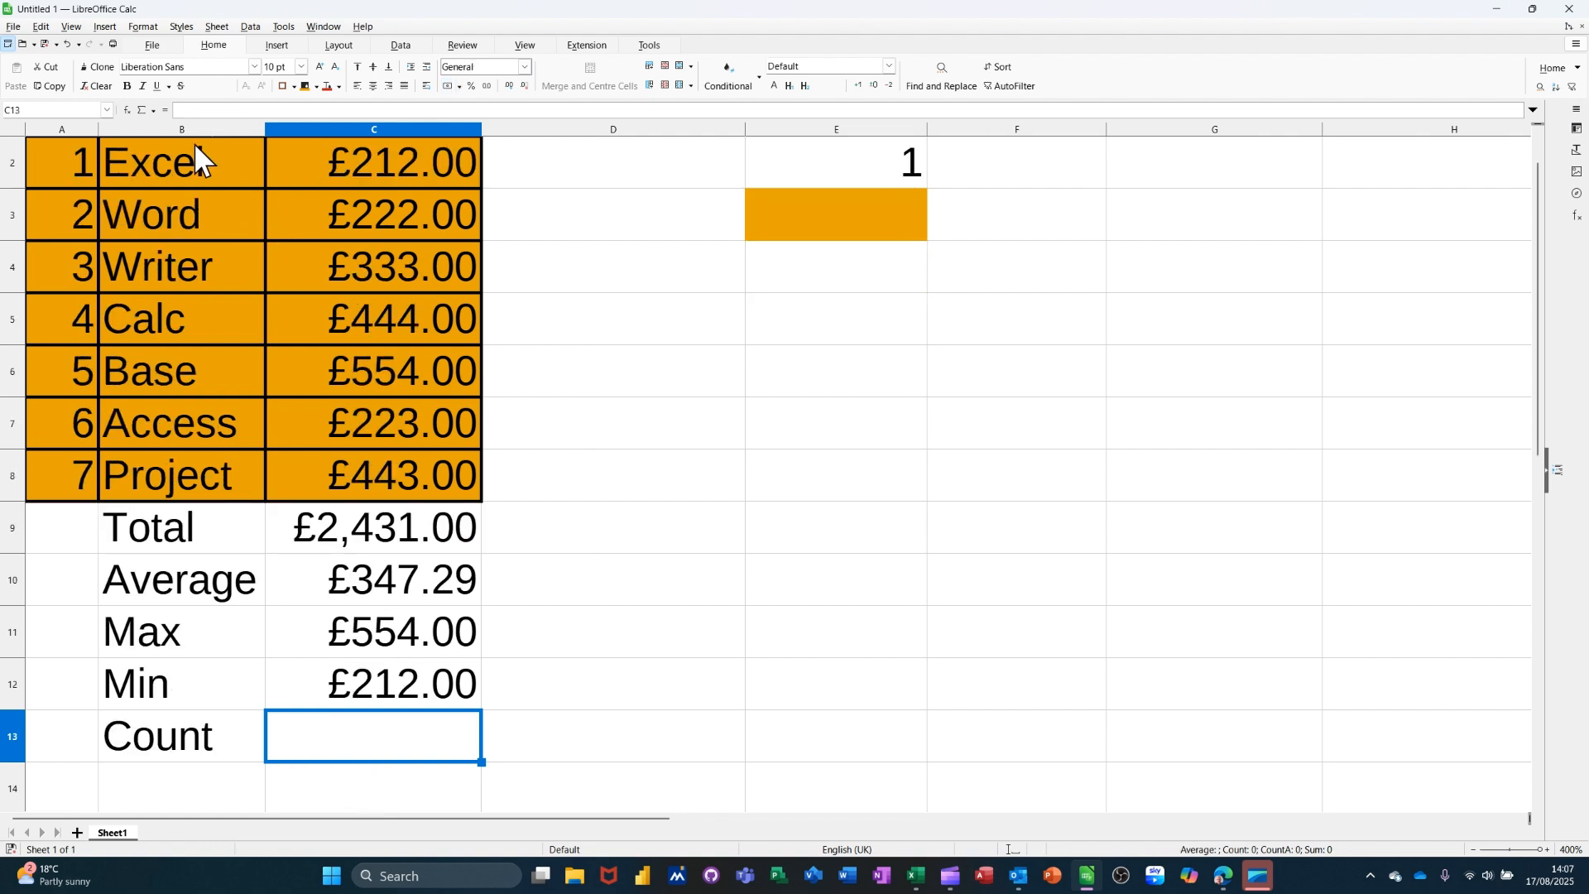
click(153, 111)
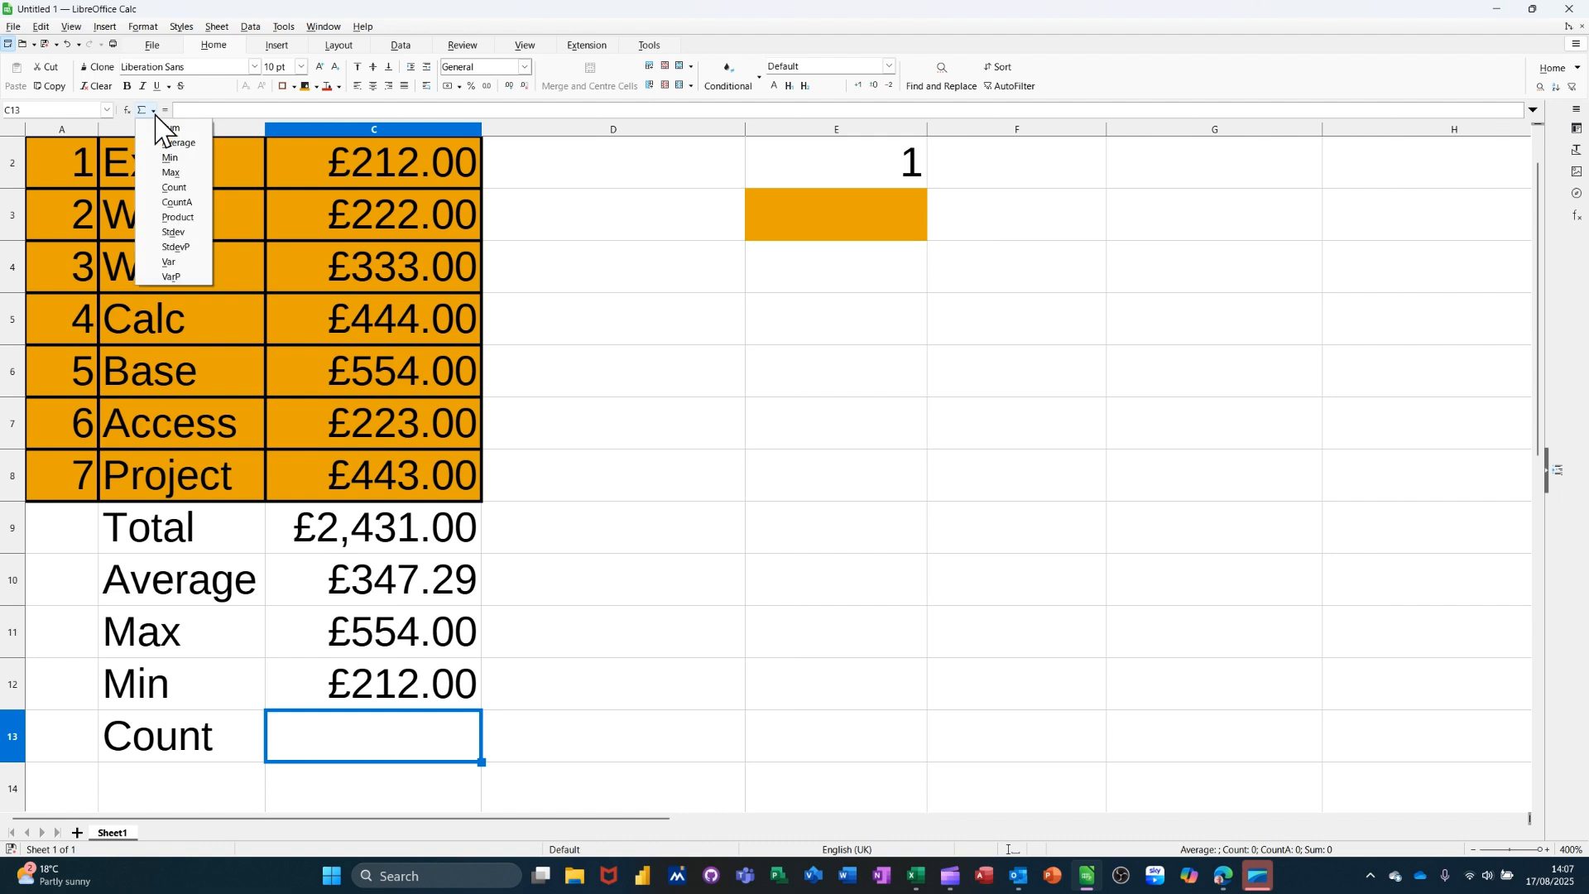
click(170, 188)
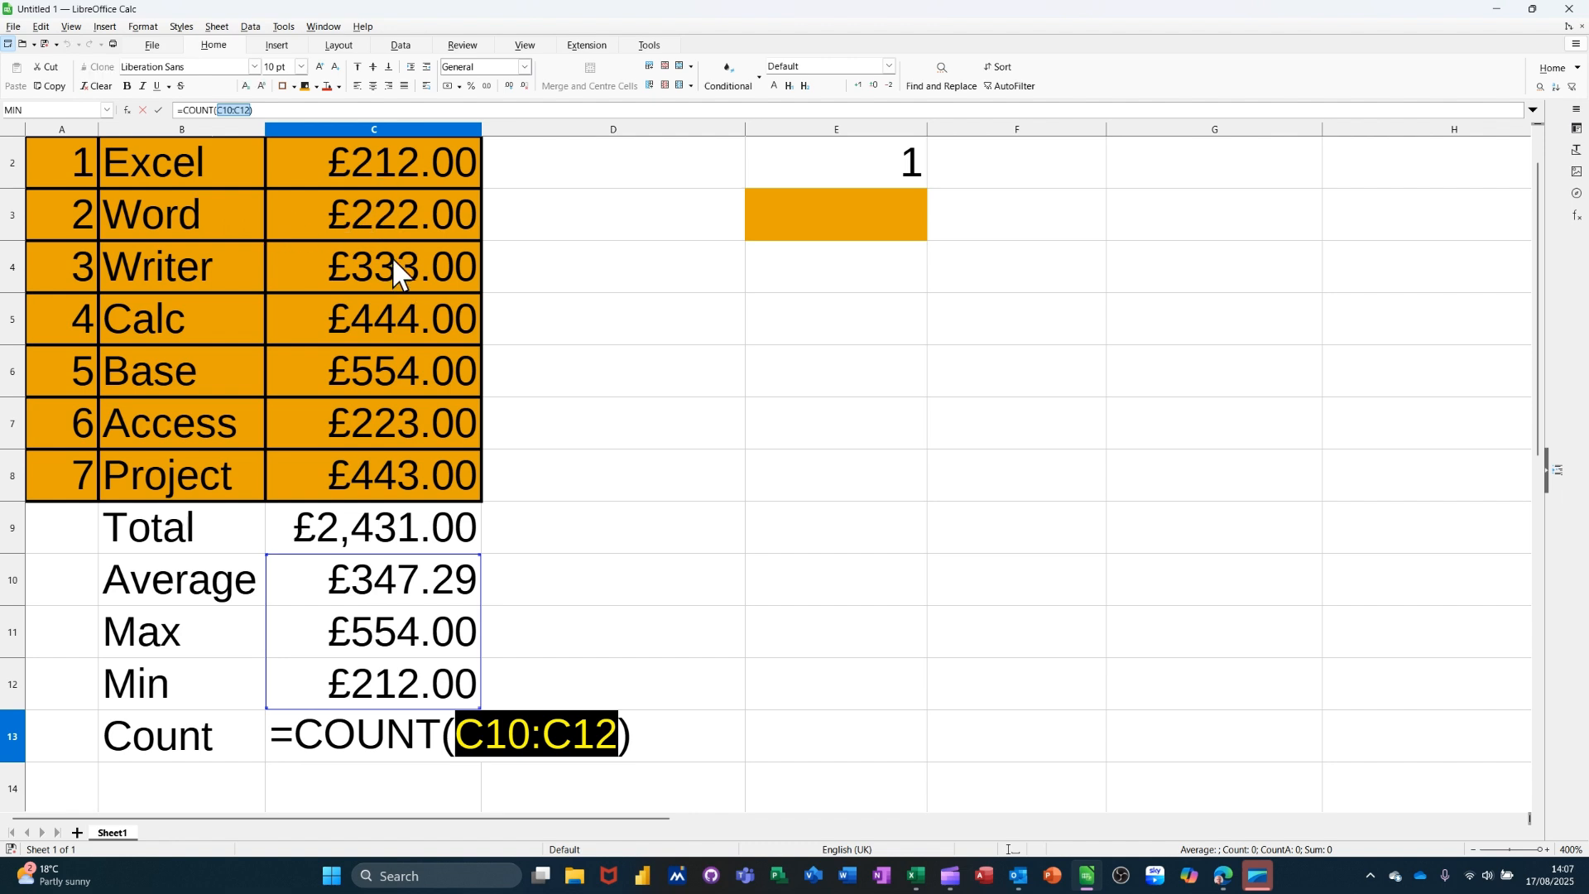
scroll(376, 336, up, 1)
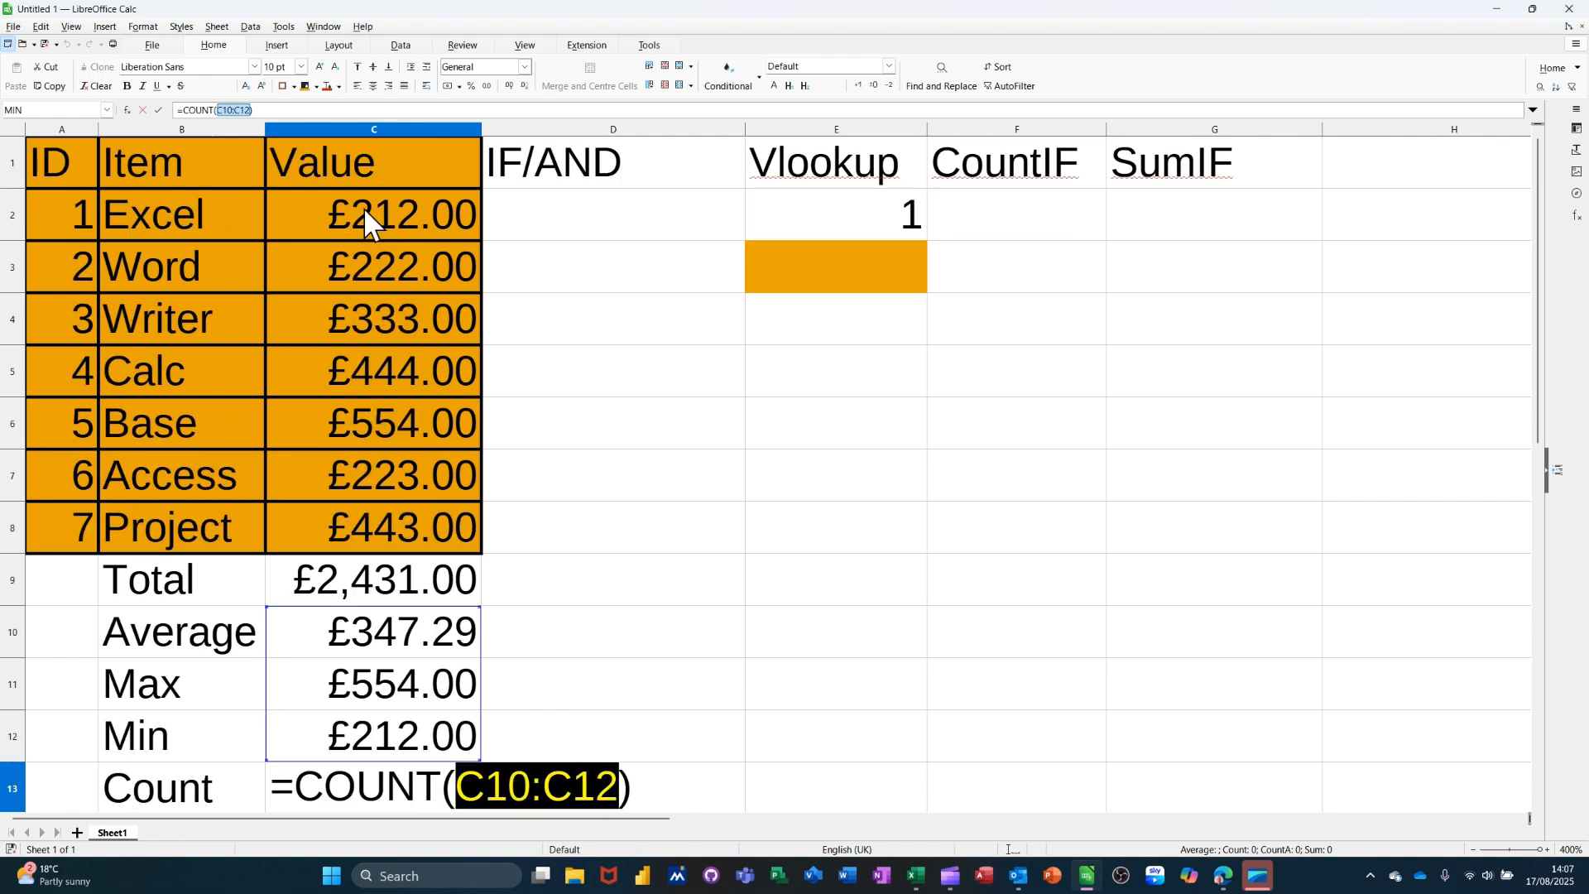
drag(364, 207, 383, 529)
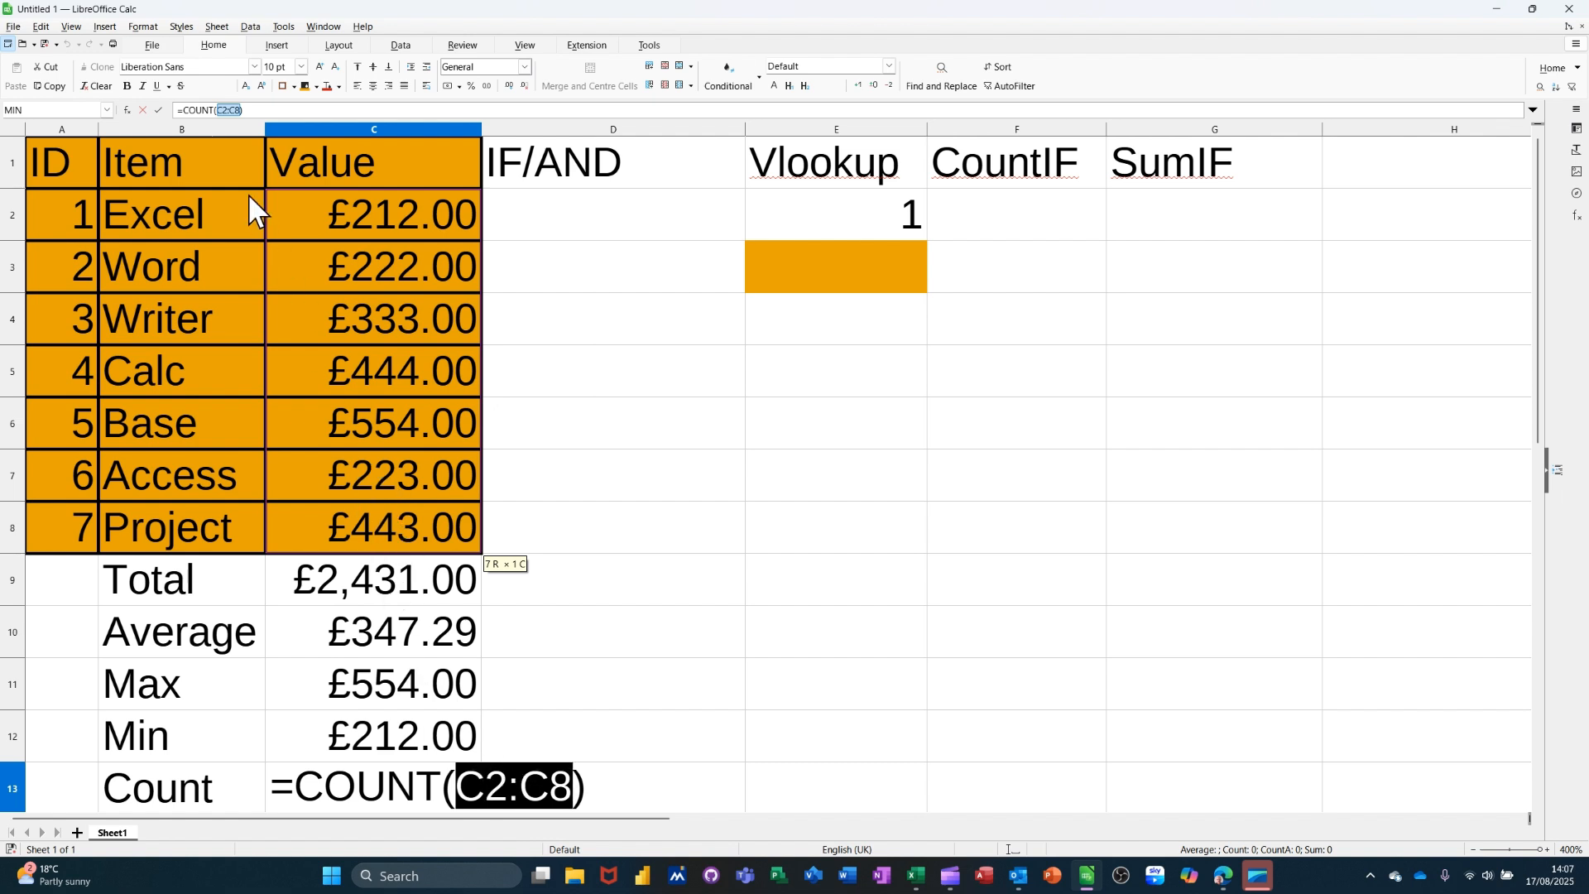
click(158, 109)
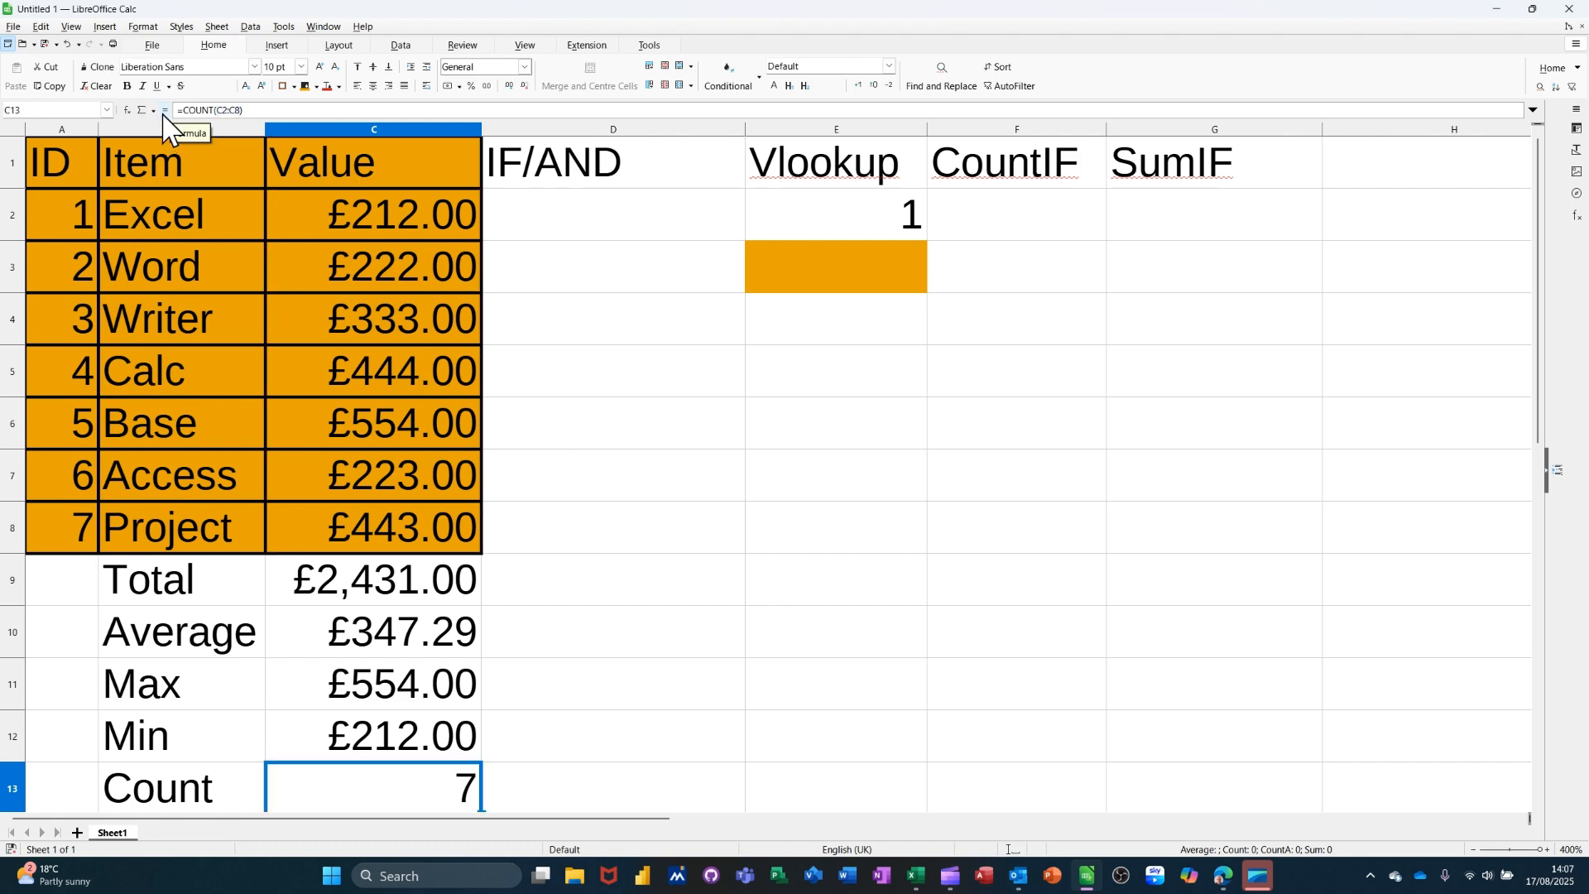
scroll(273, 405, down, 2)
scroll(306, 434, up, 2)
click(153, 111)
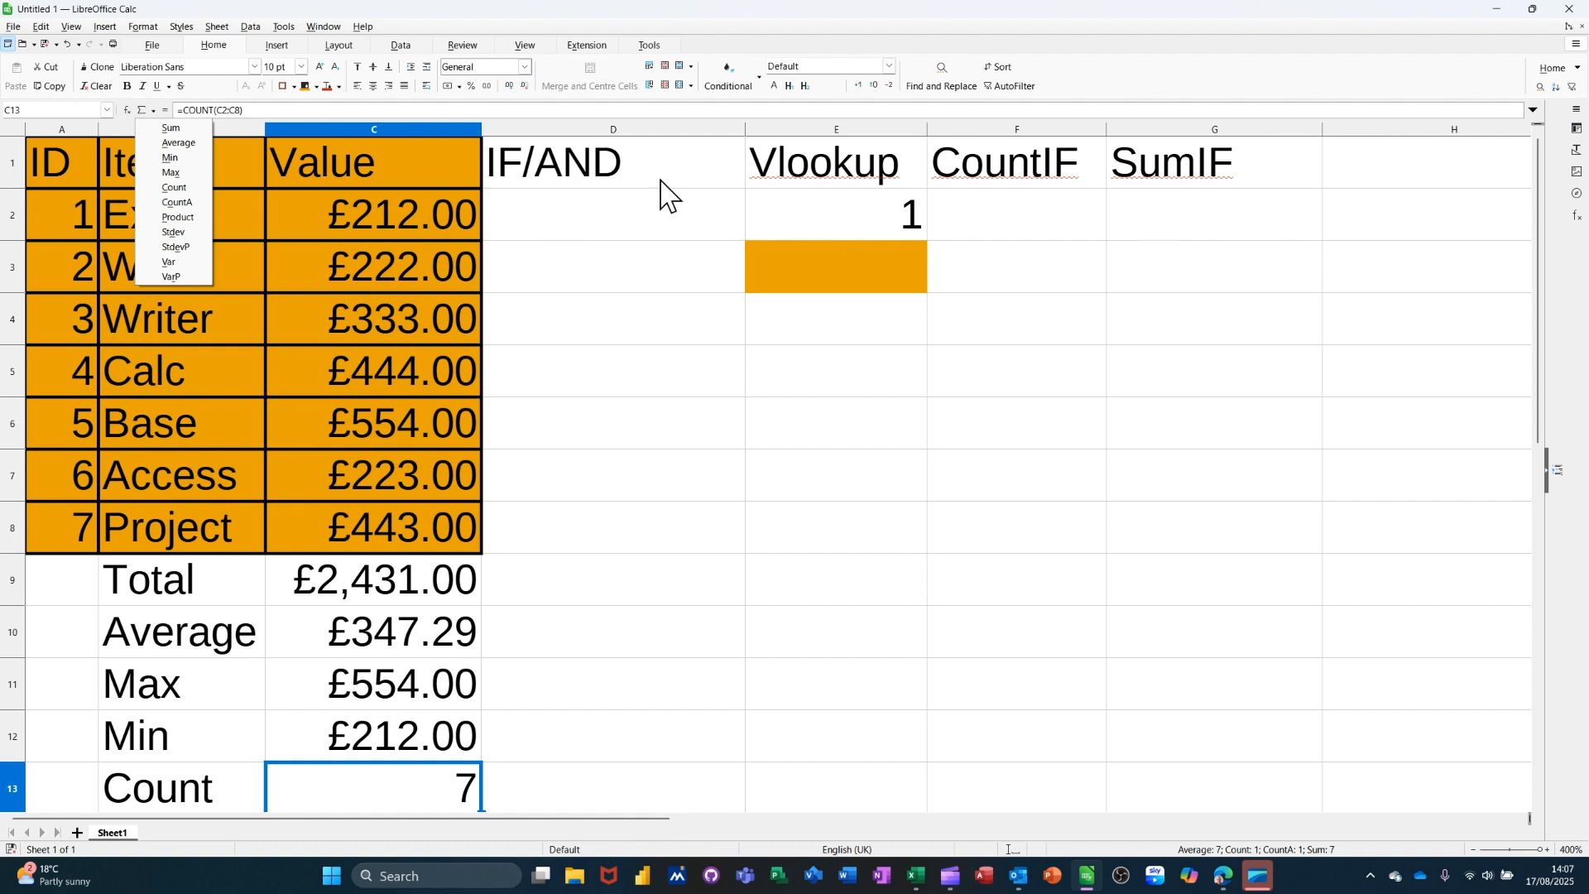
Step: Enter the formula =if(C2>300,"Good","Bad") in D2 of the IF/AND column and fill it down to D8
click(654, 207)
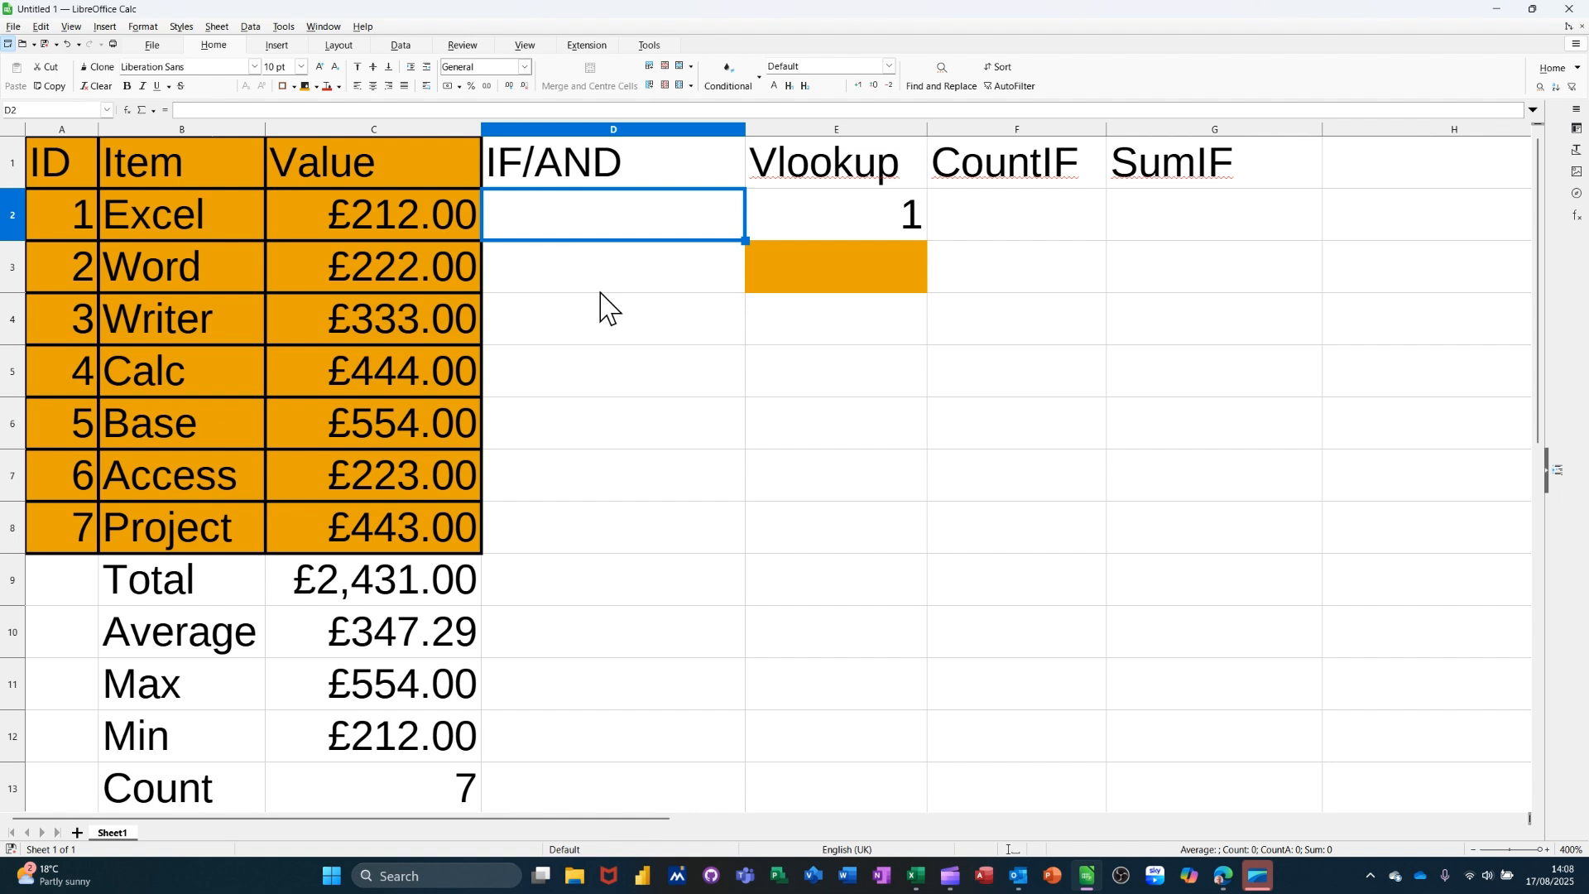
text(=)
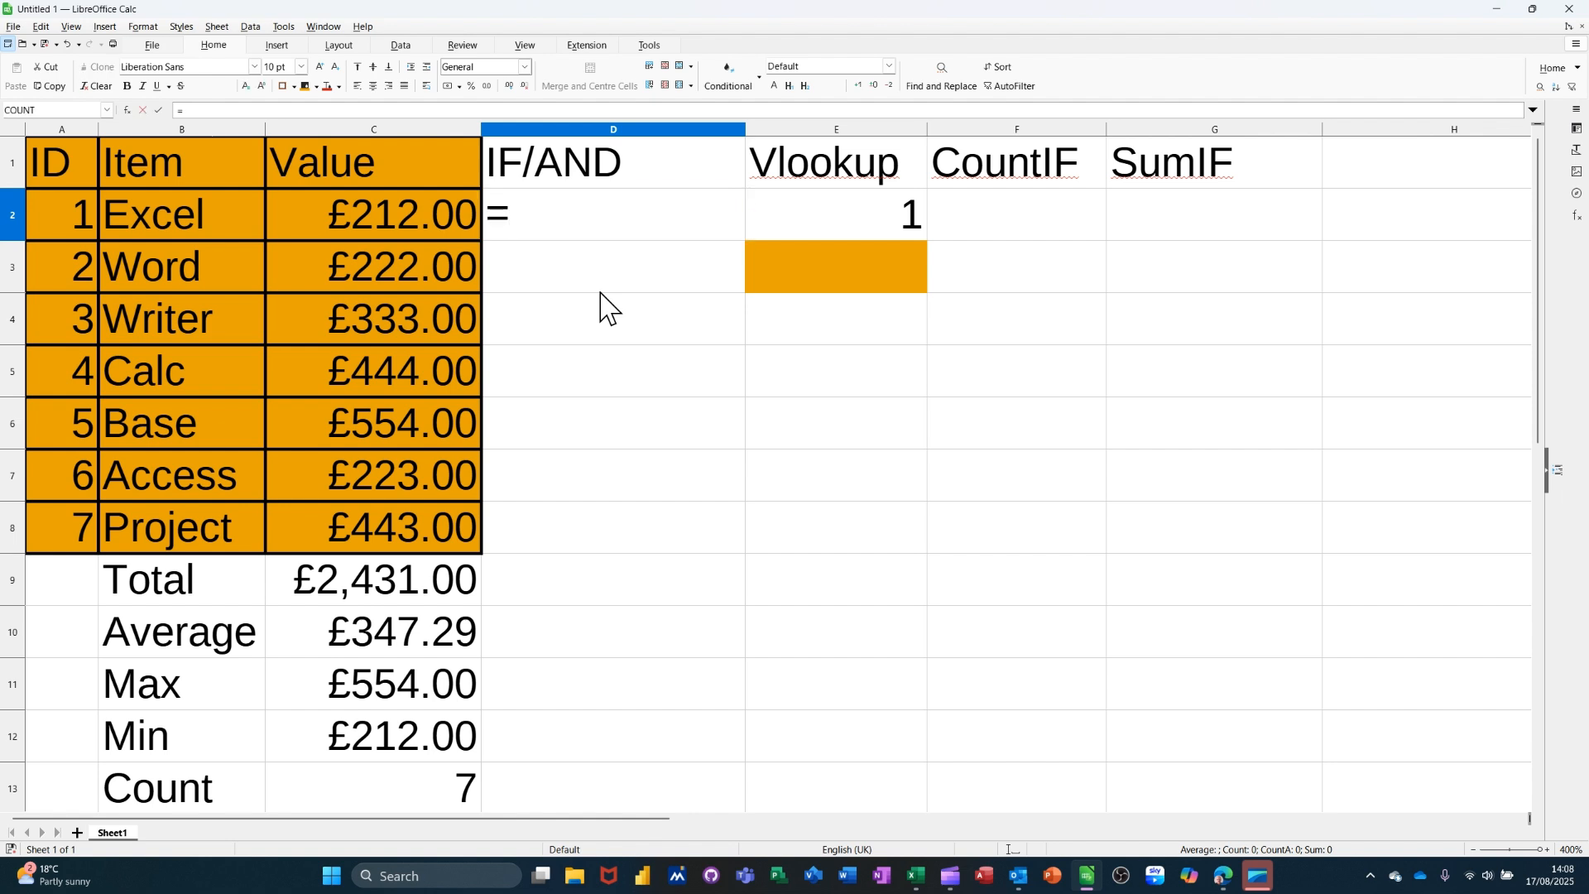
text(if)
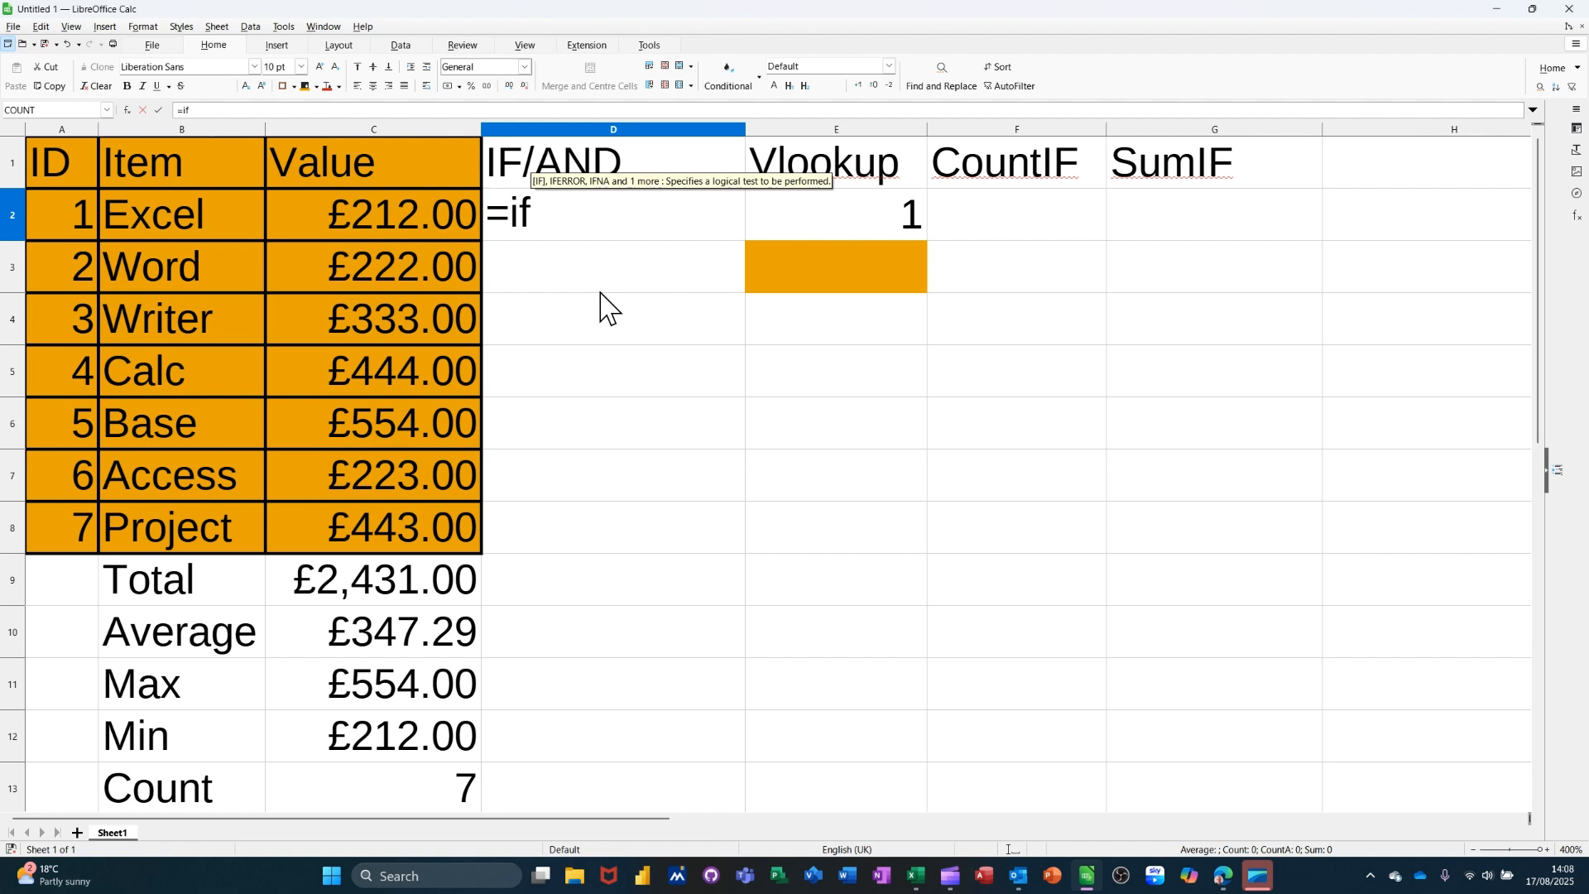
text(()
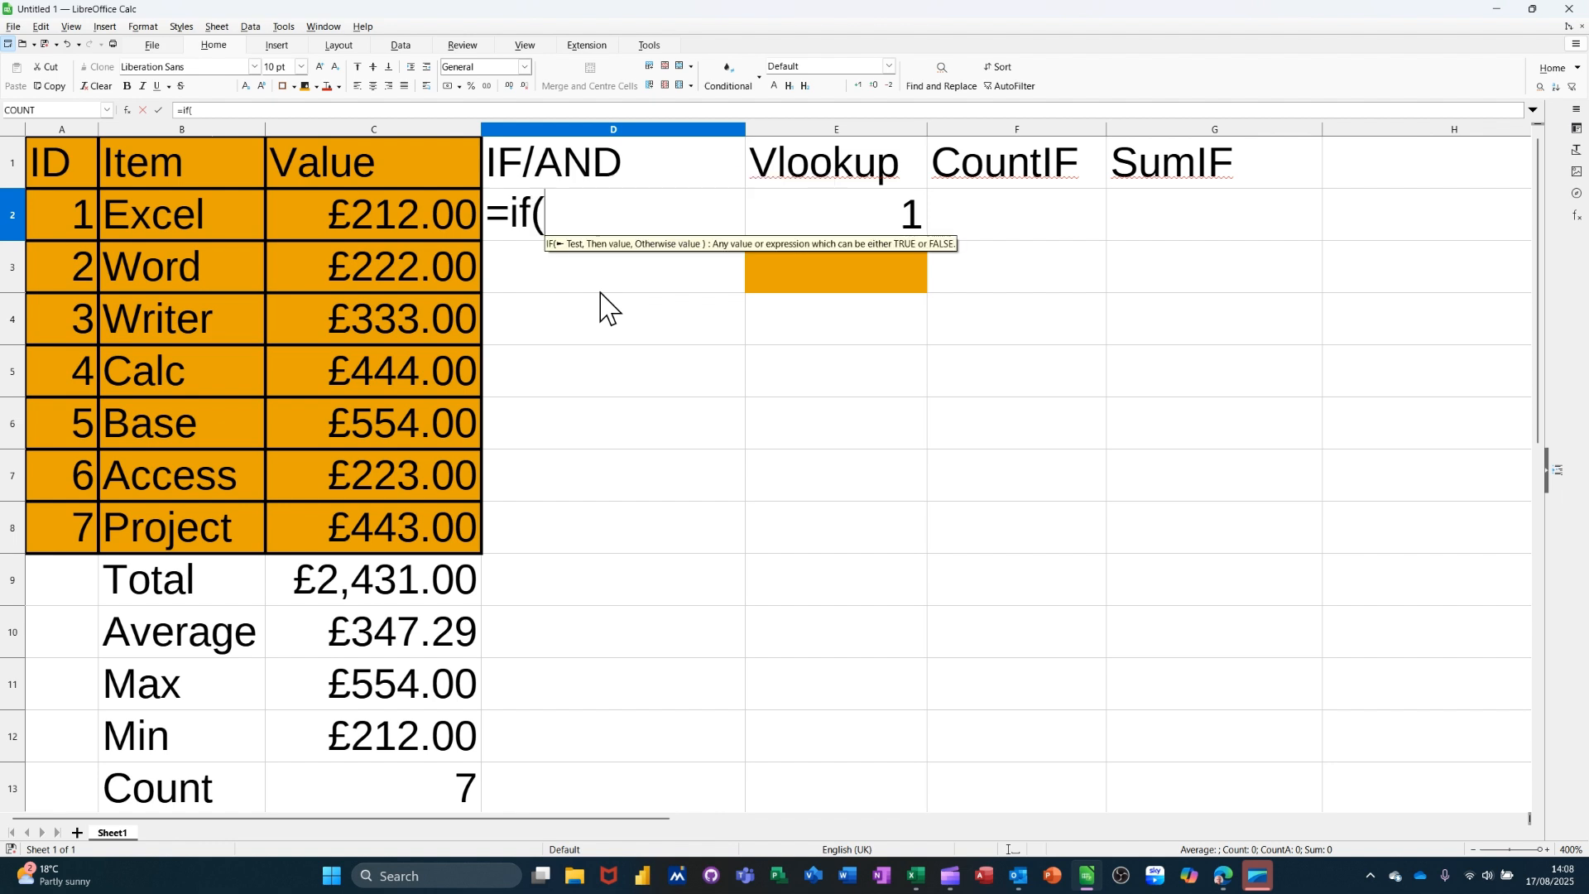
click(374, 206)
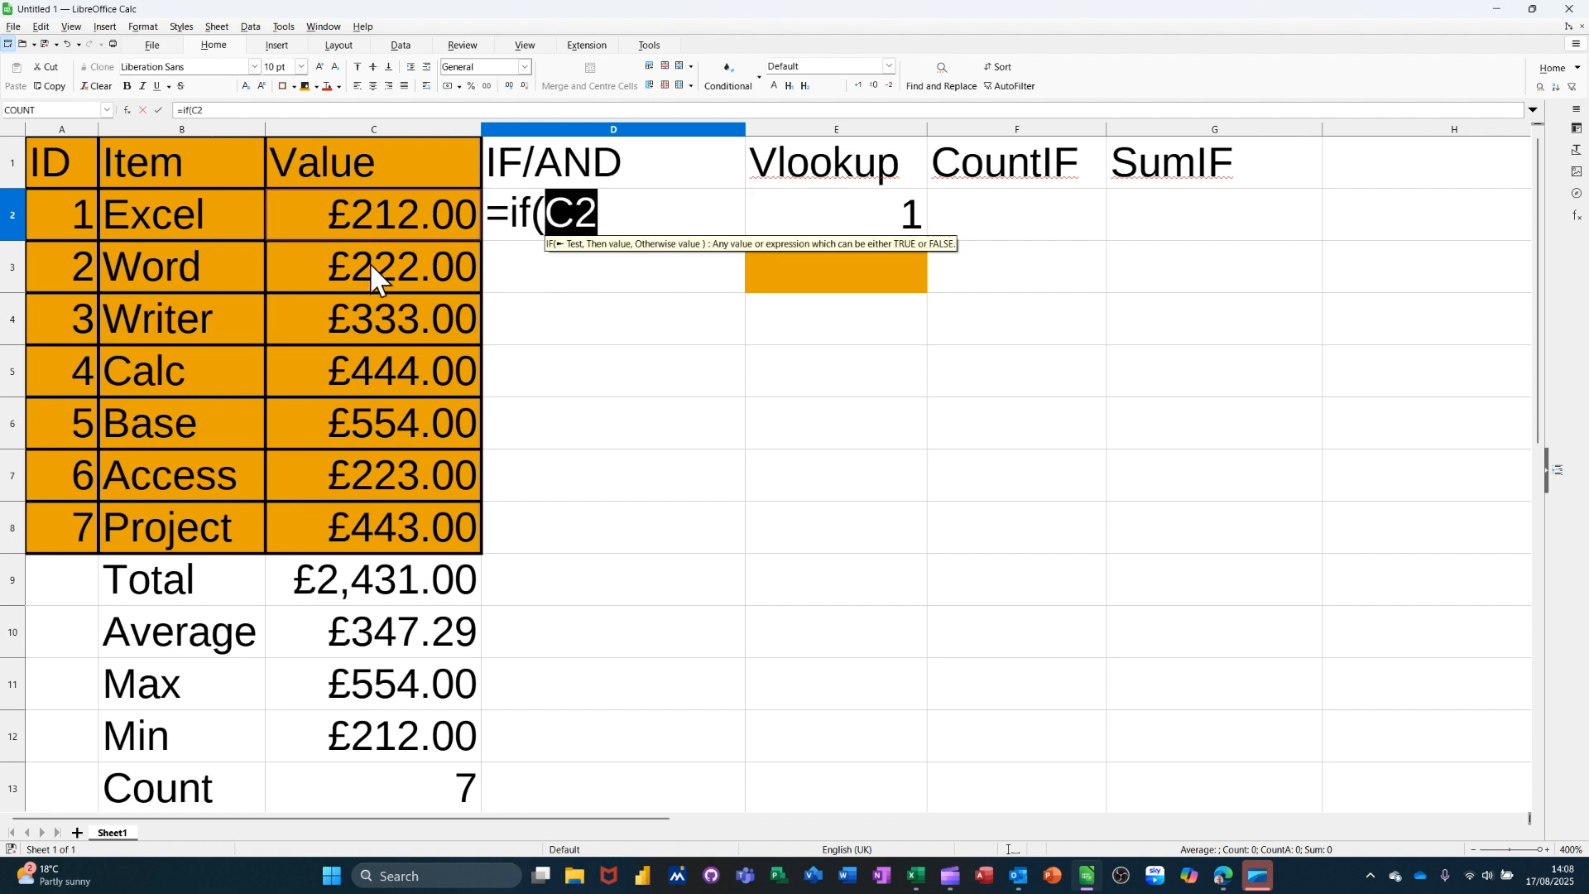
text(>3)
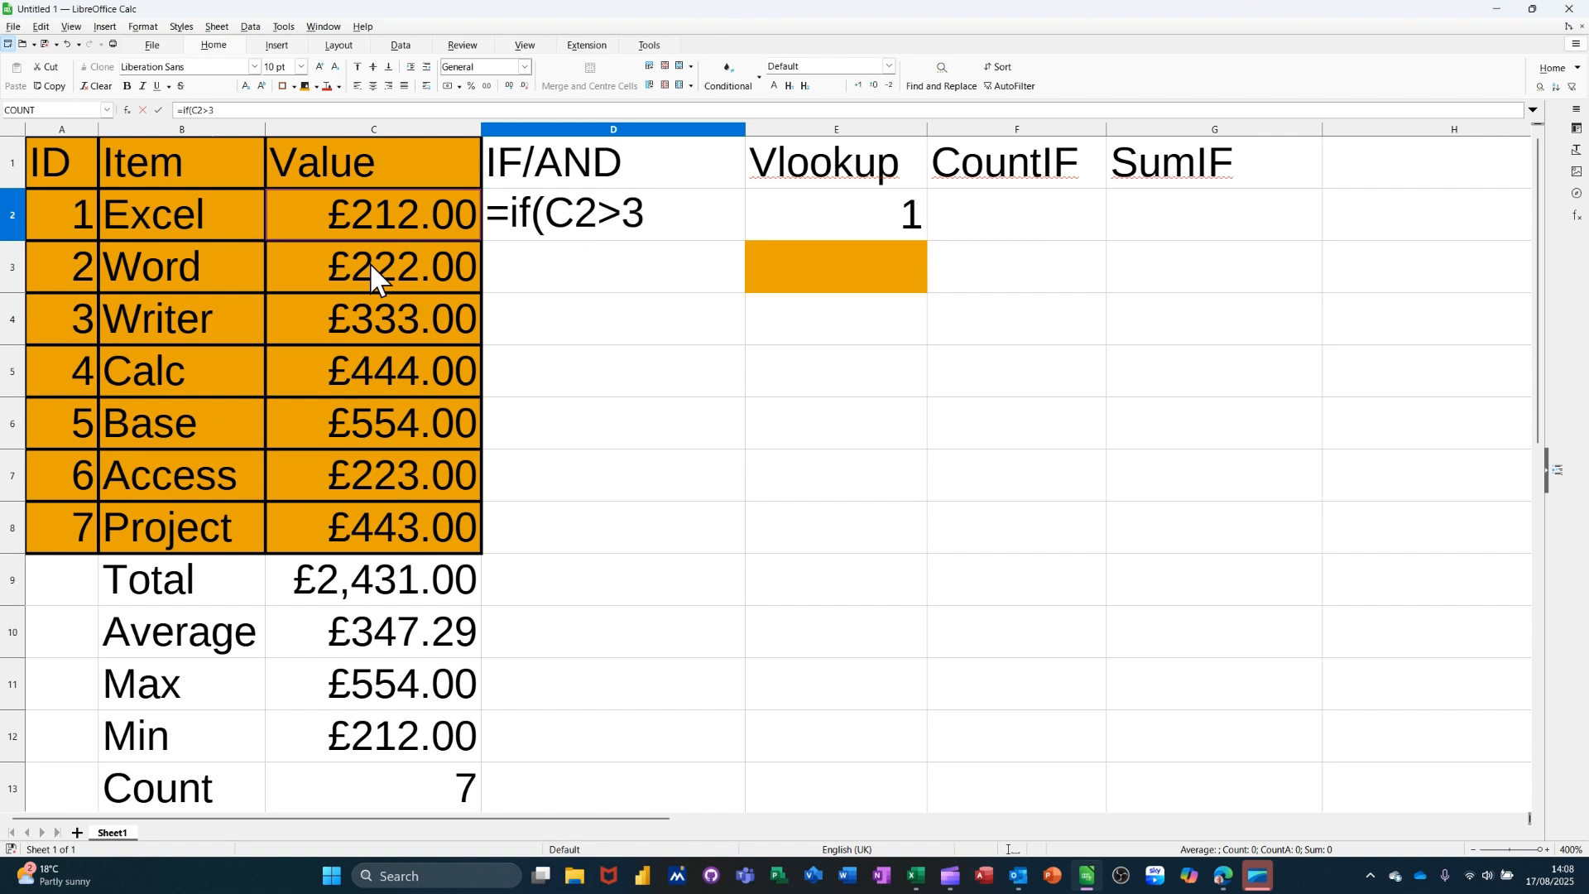
text(00,)
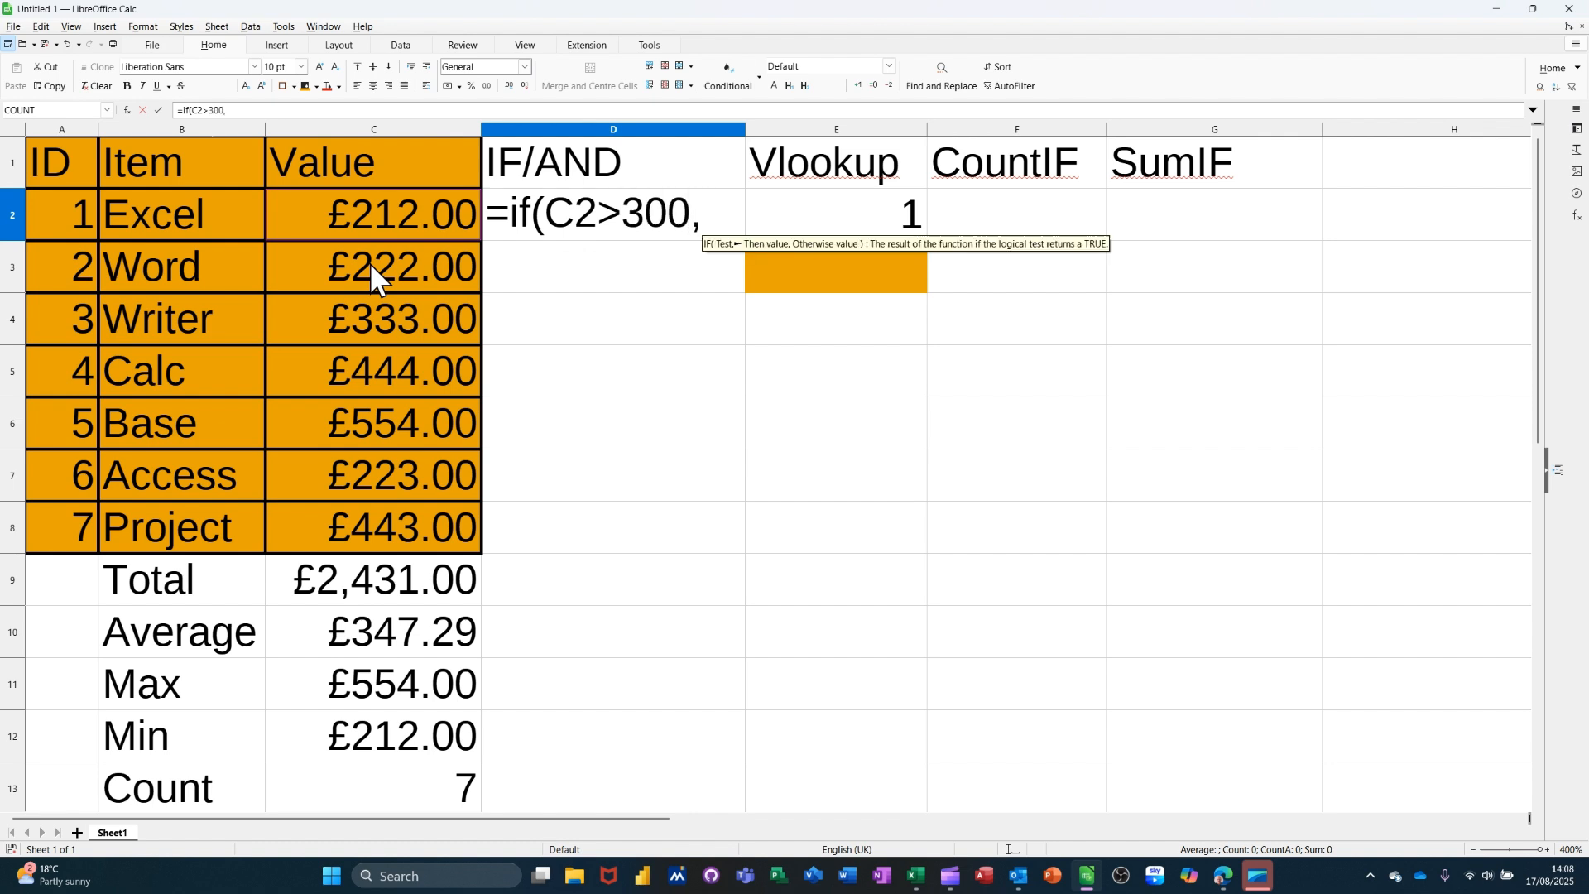
text("G)
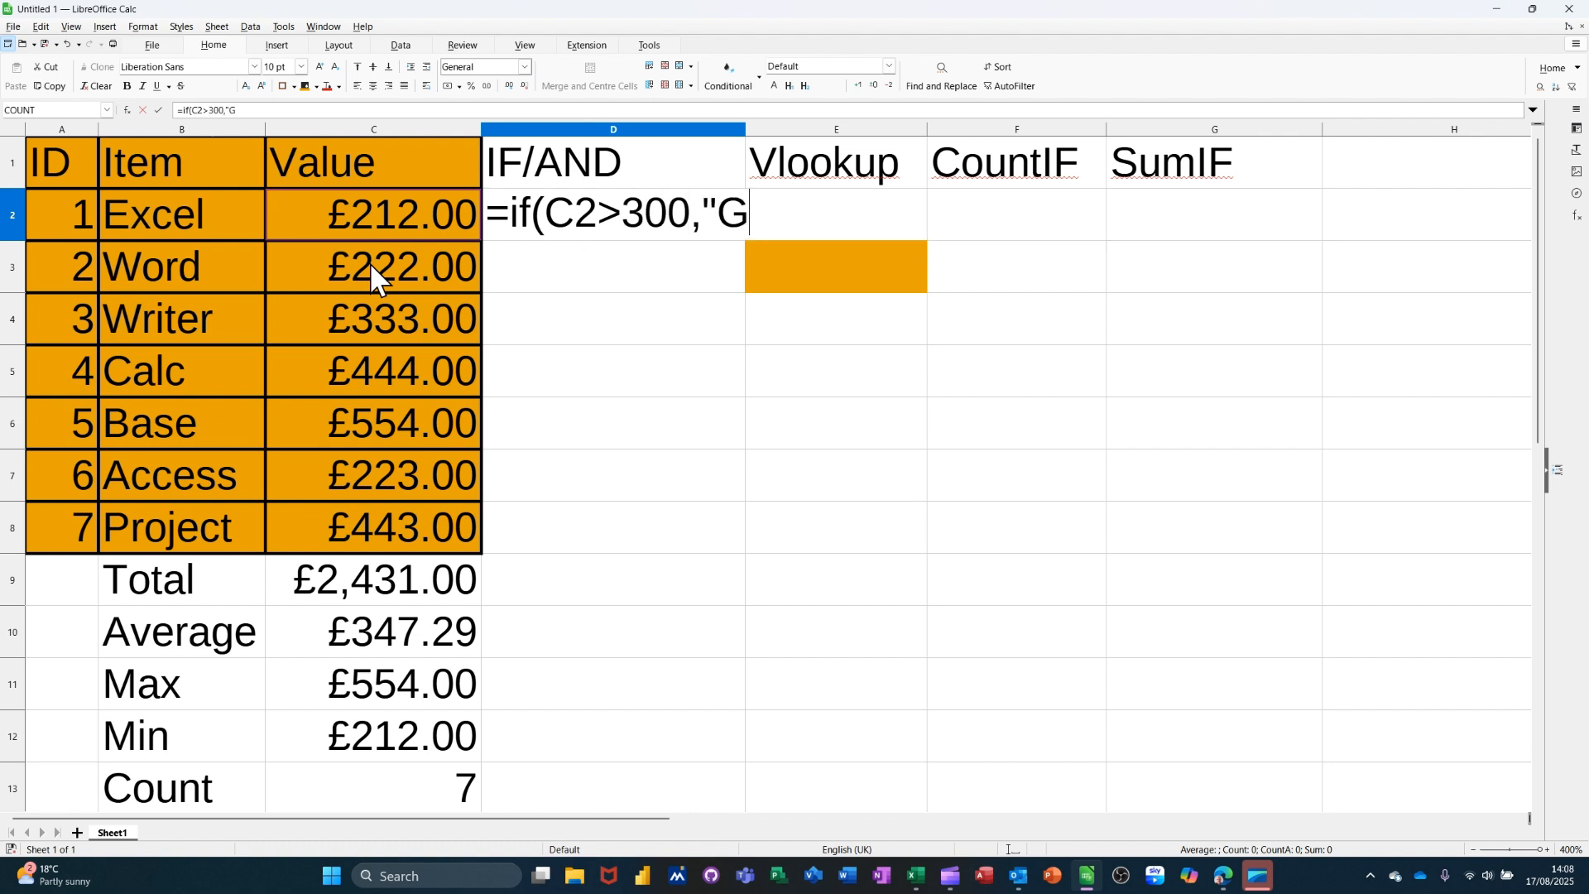
text(ood")
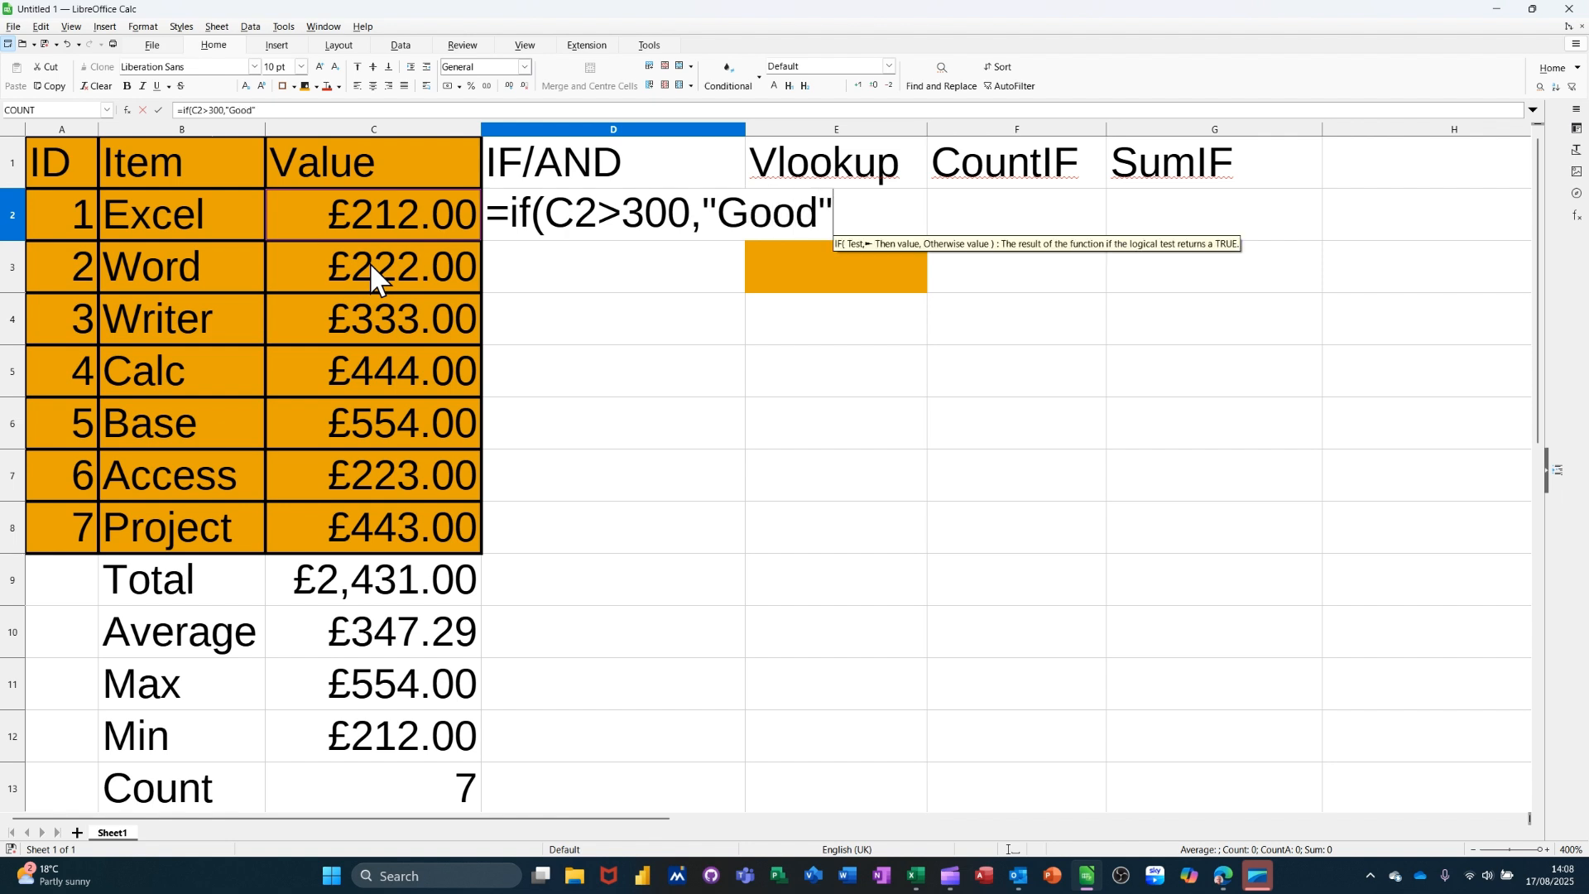
text(,)
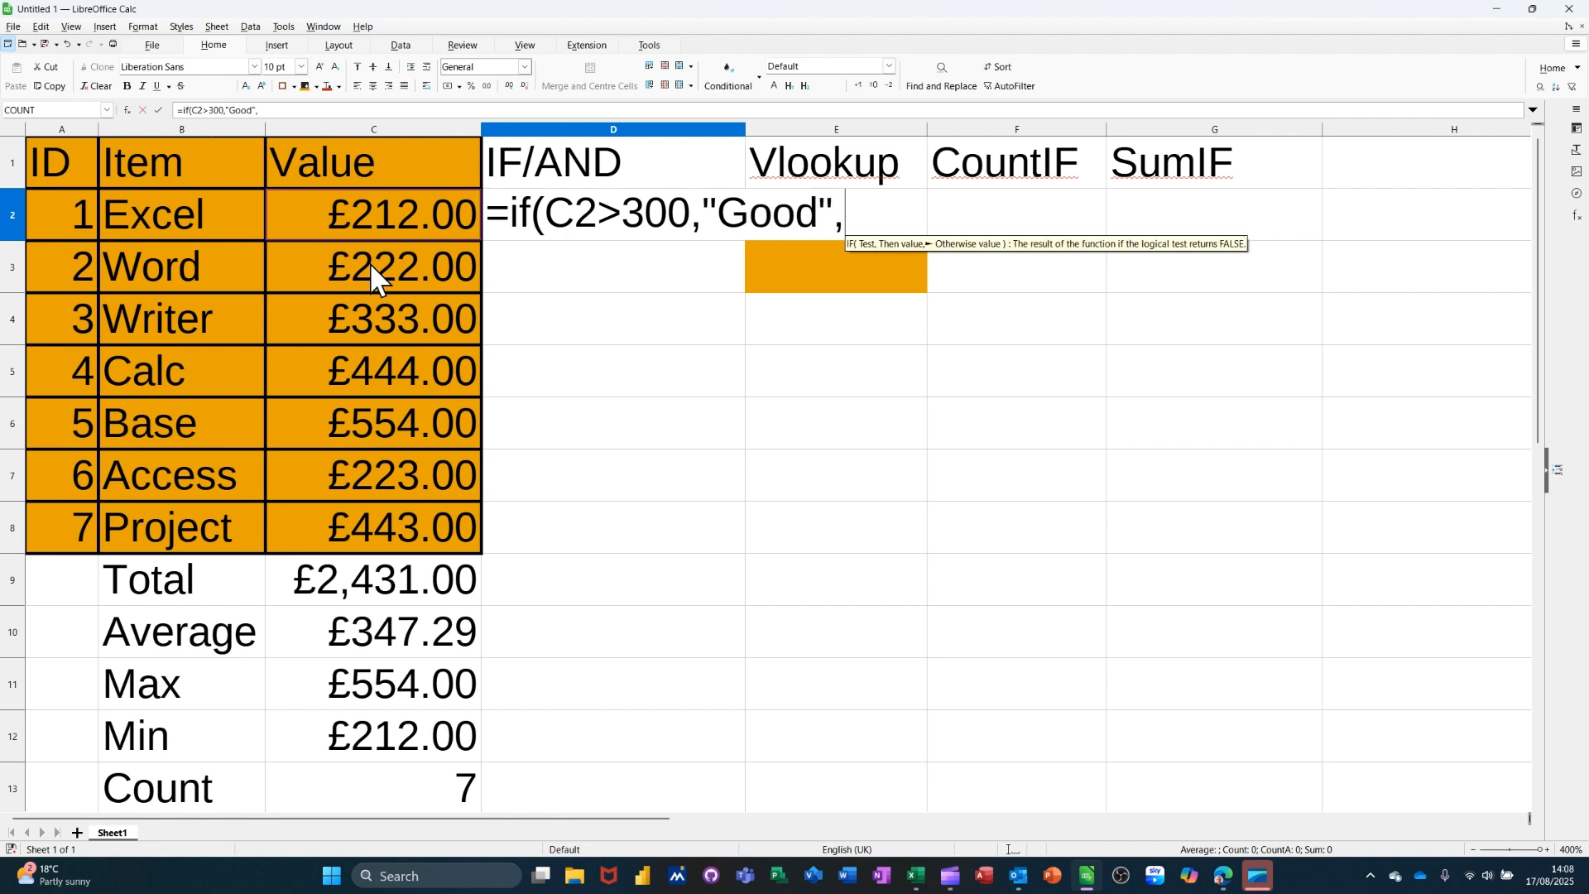
text(")
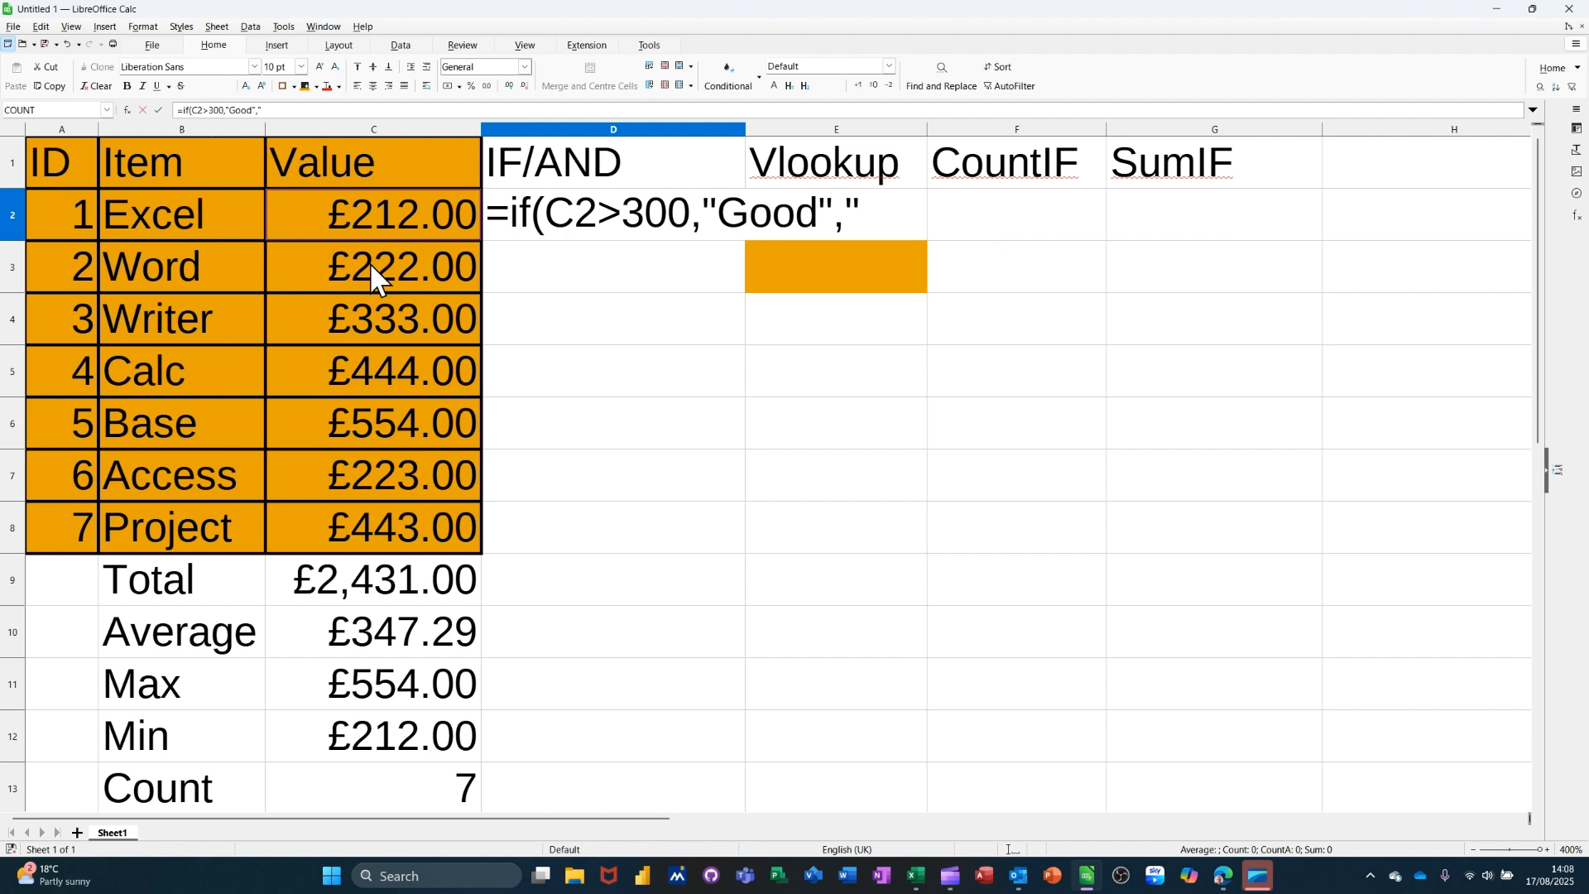
text(Bad")
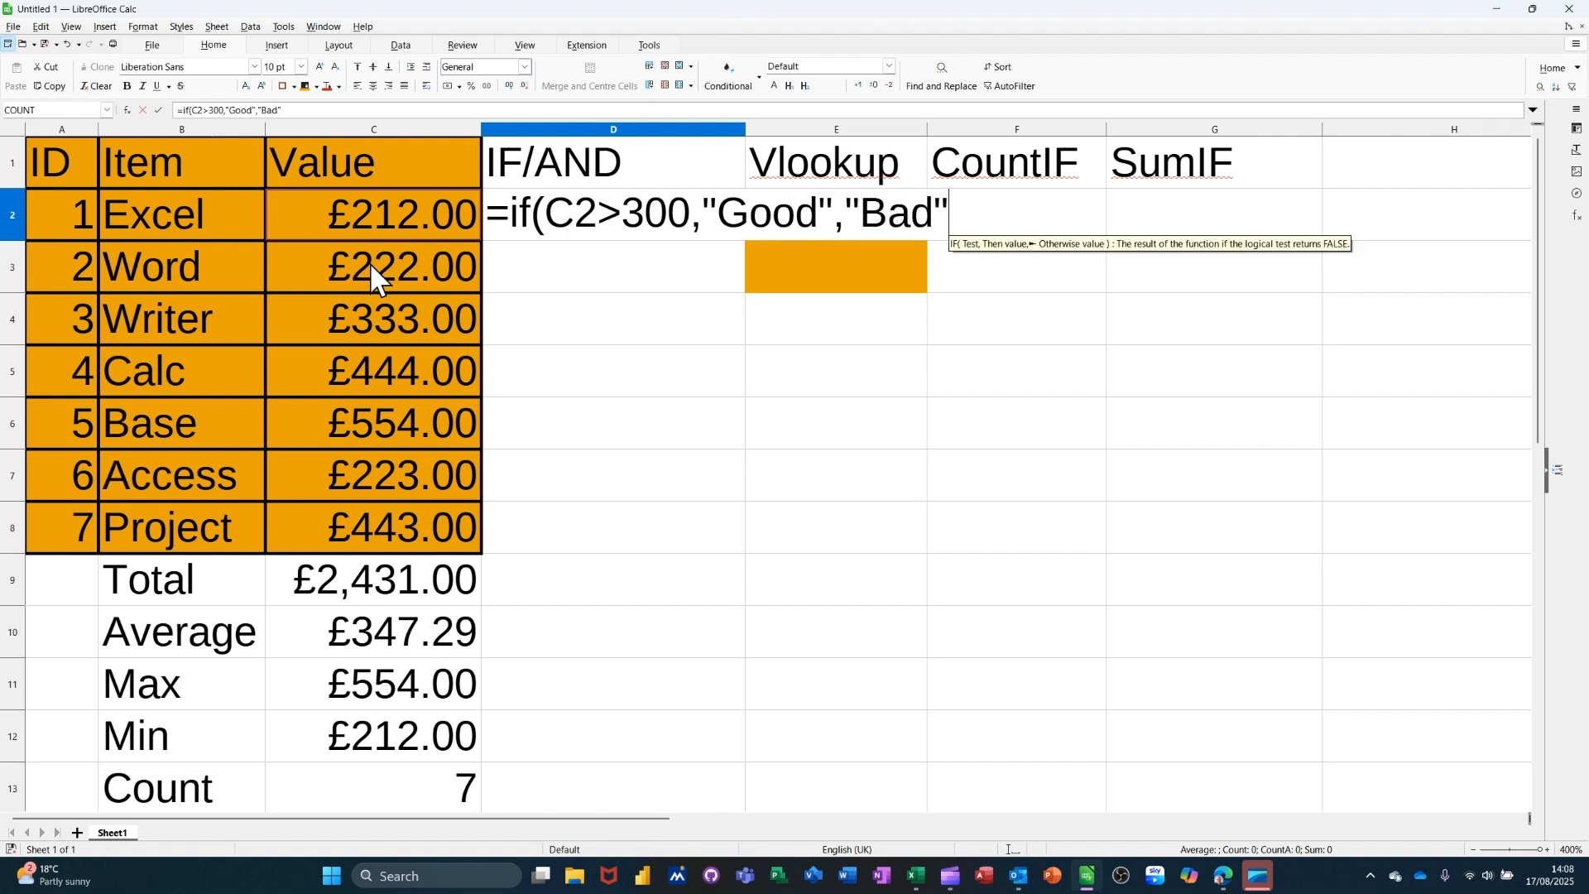
text())
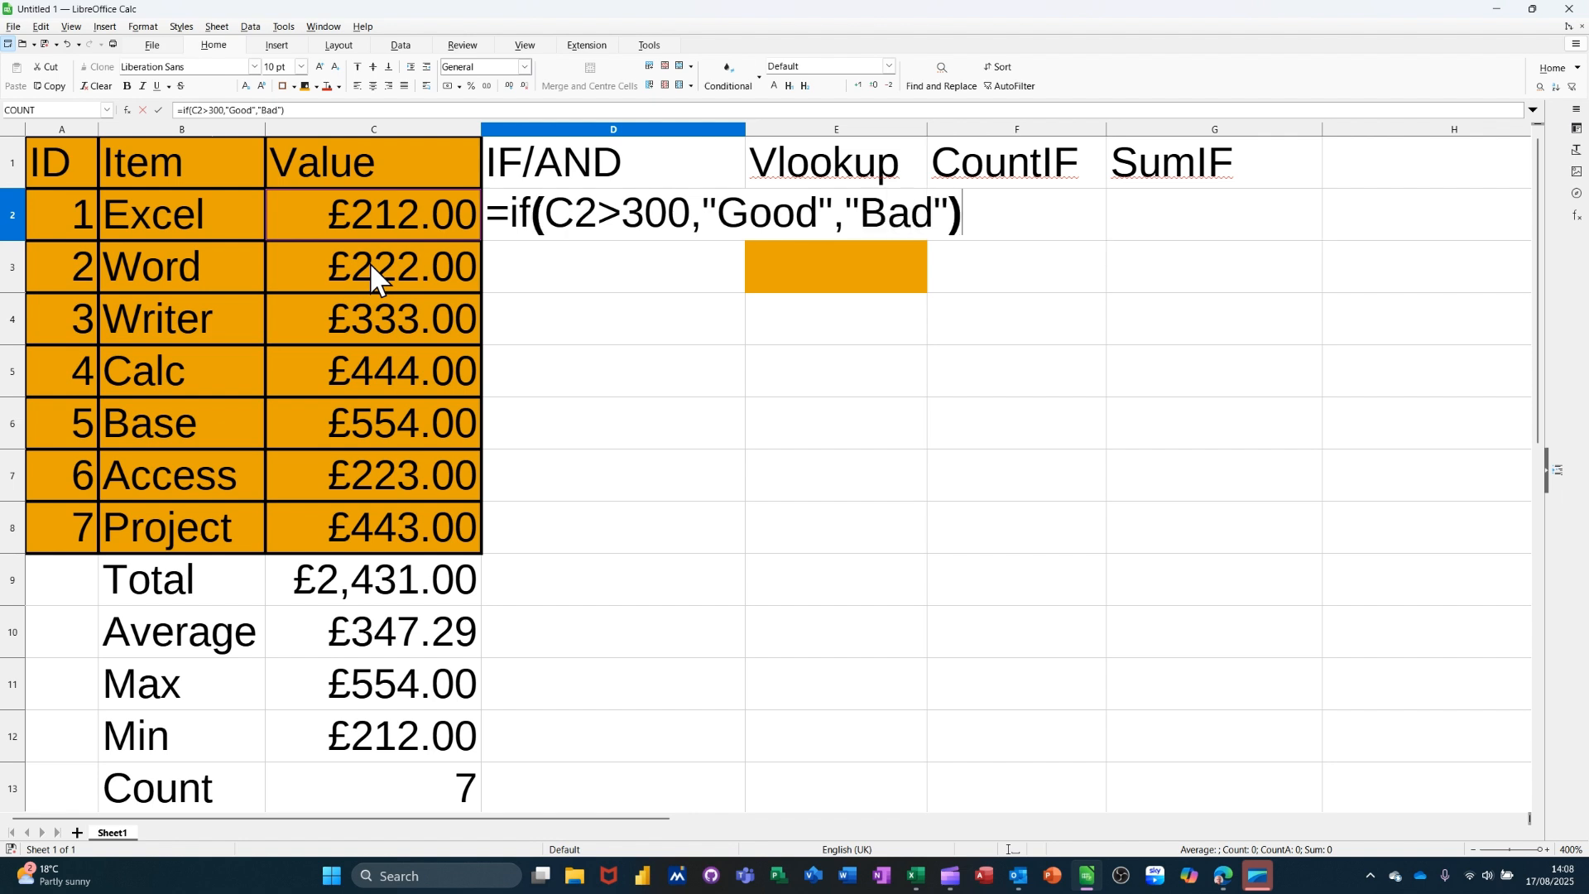
click(158, 111)
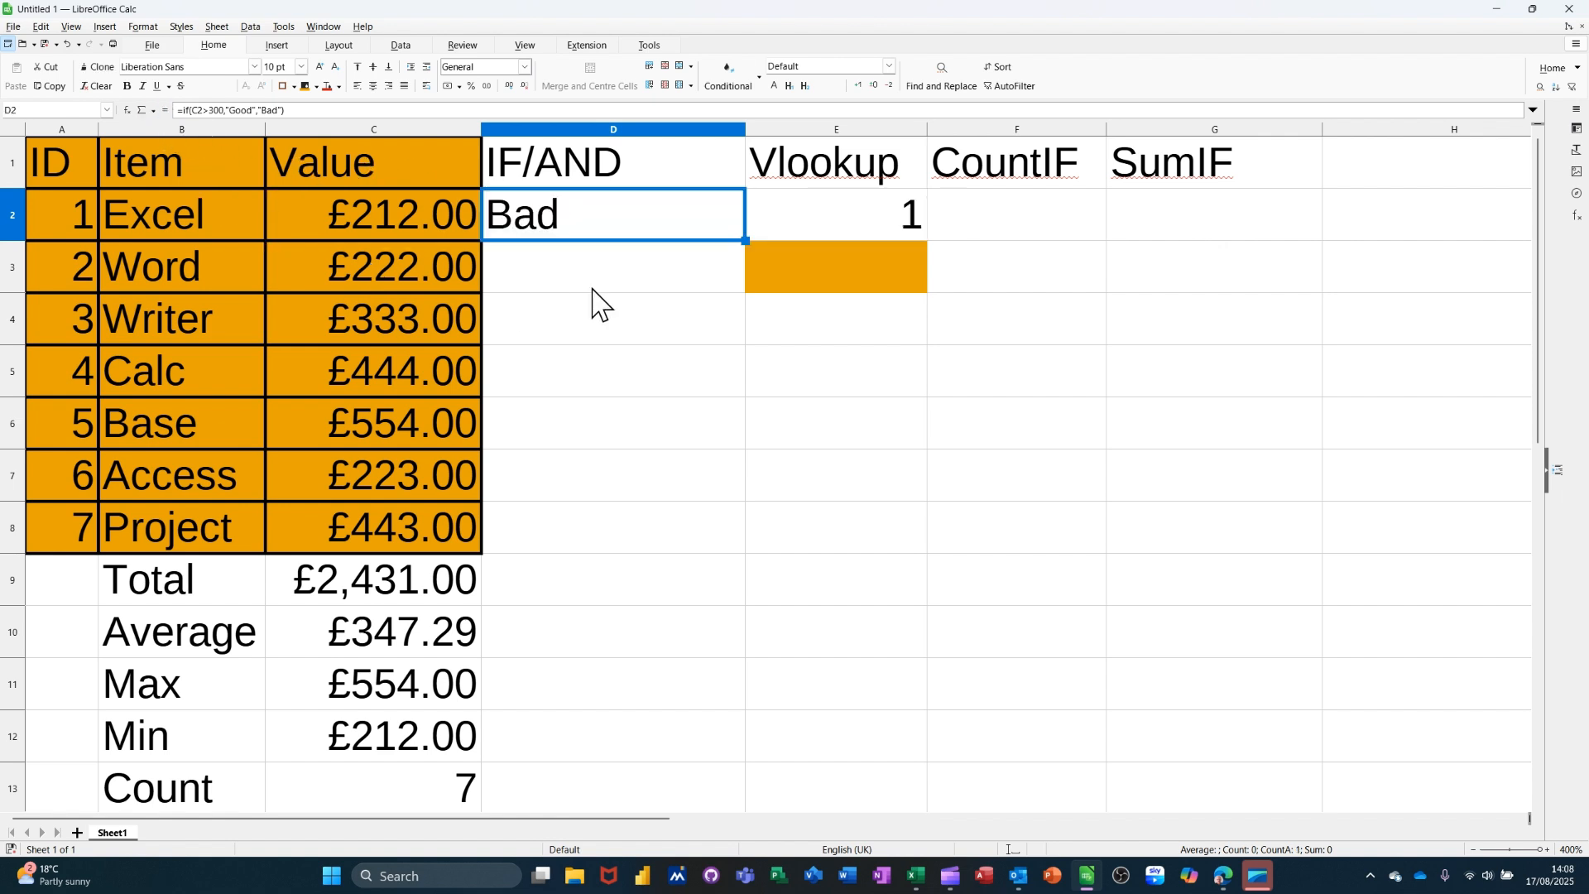
drag(745, 241, 702, 535)
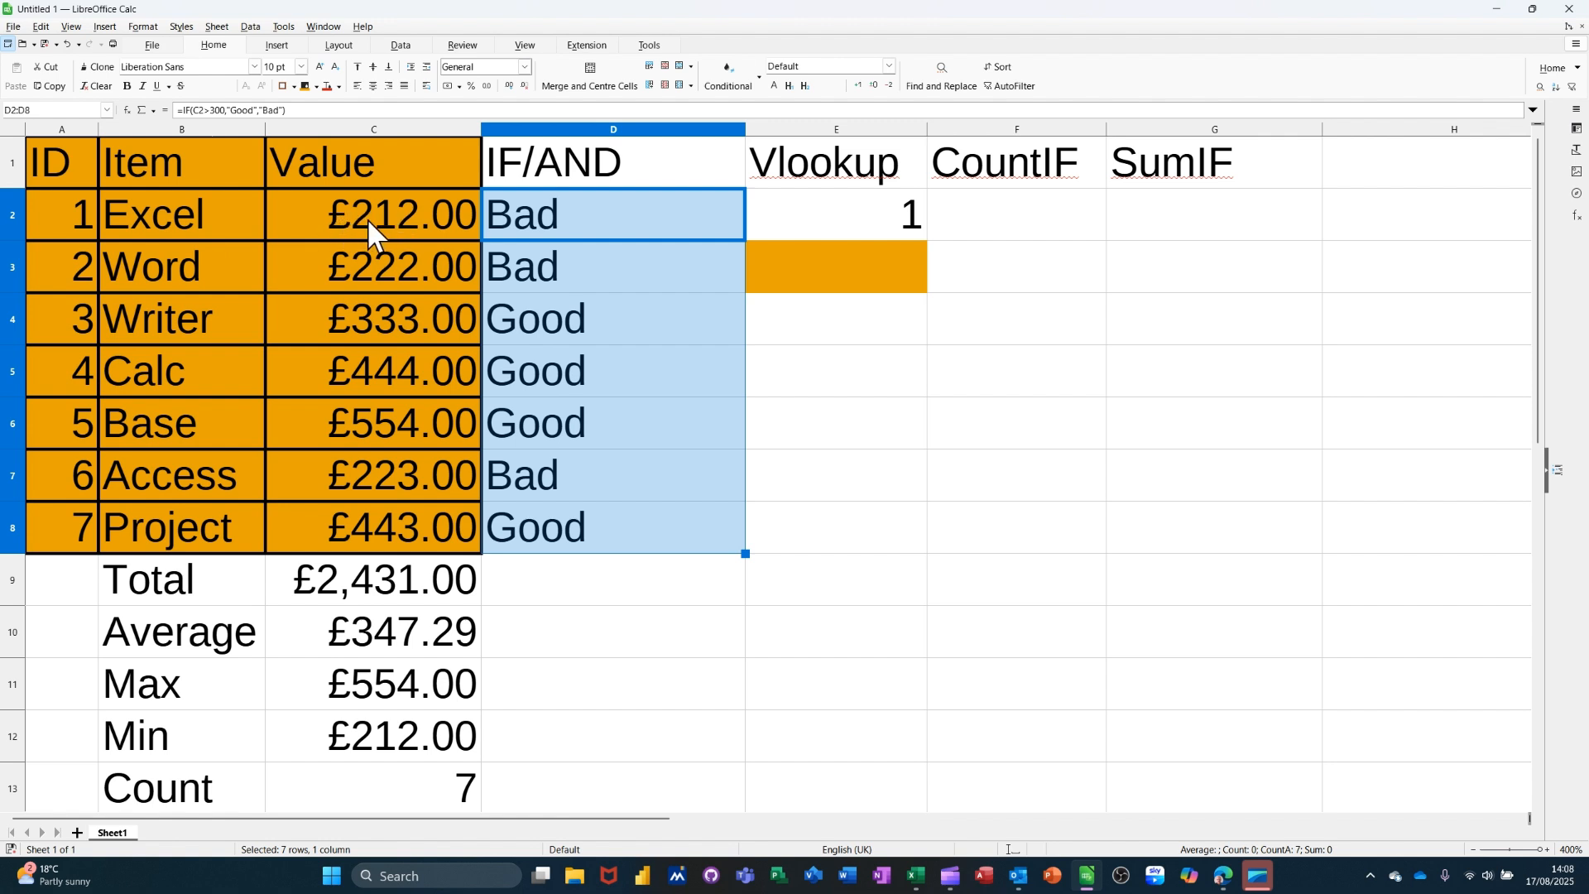
Step: Look up the item name for the ID in E2 by entering =vlookup(E2,A2:C8,2,0) in E3
click(847, 285)
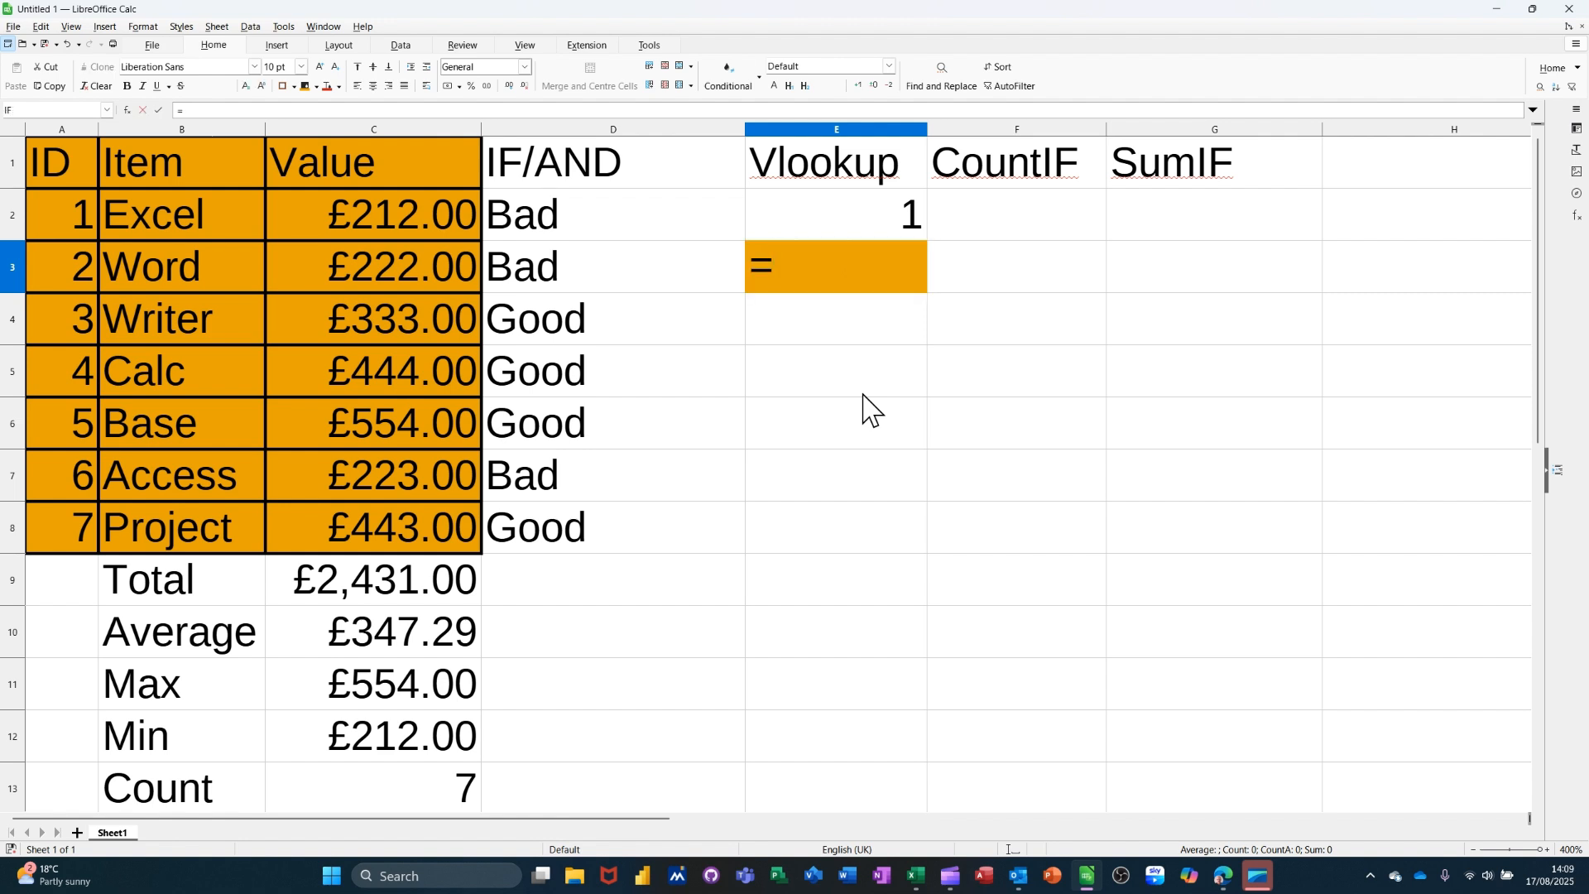
text(vlook)
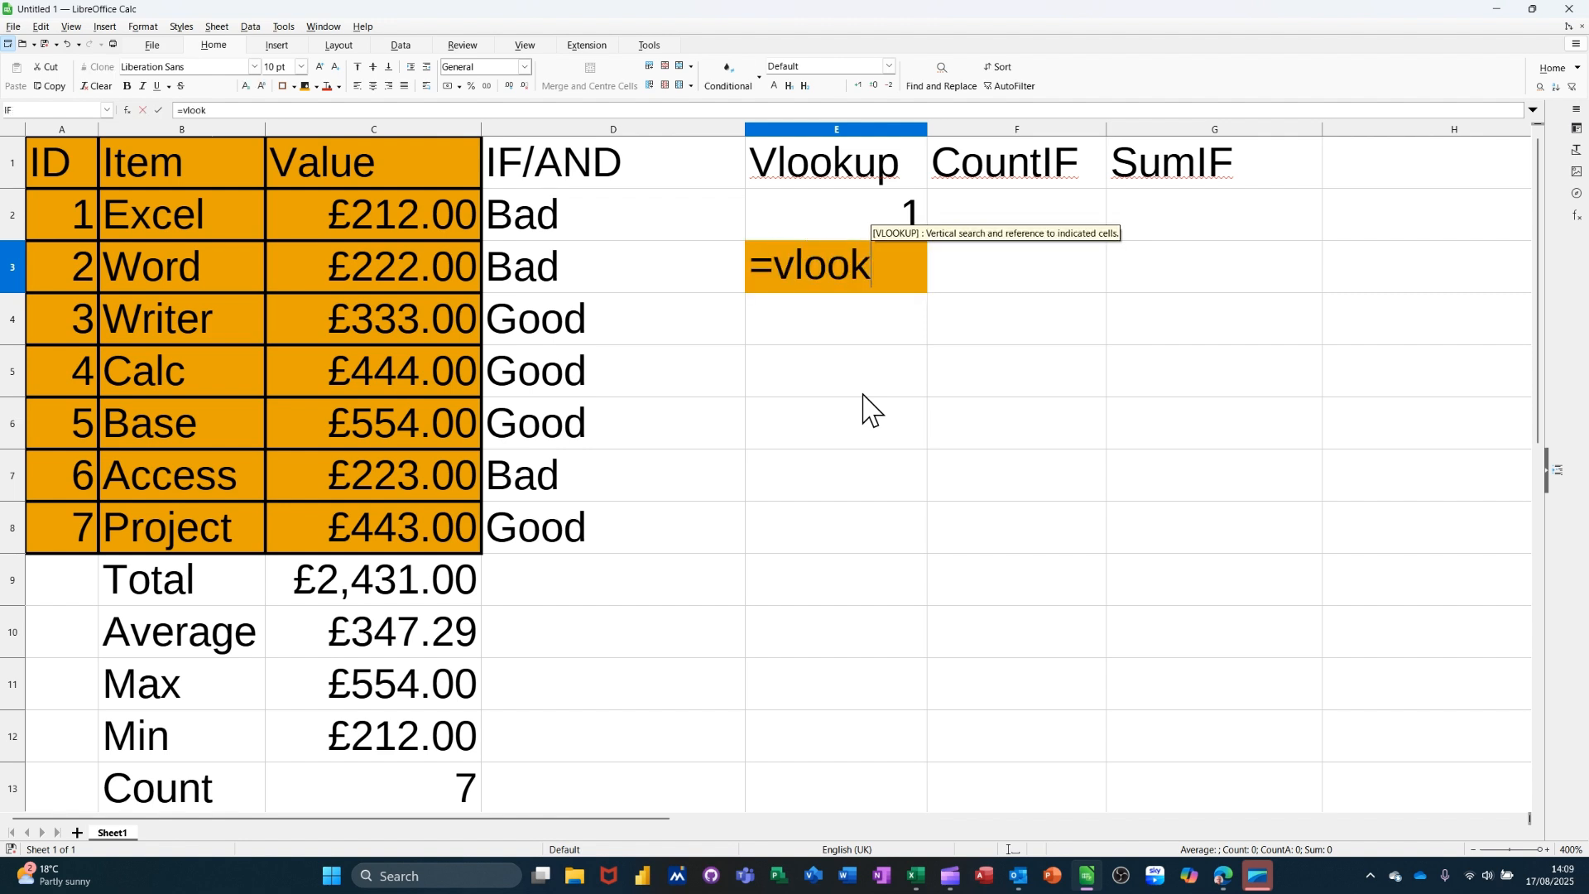
text(up()
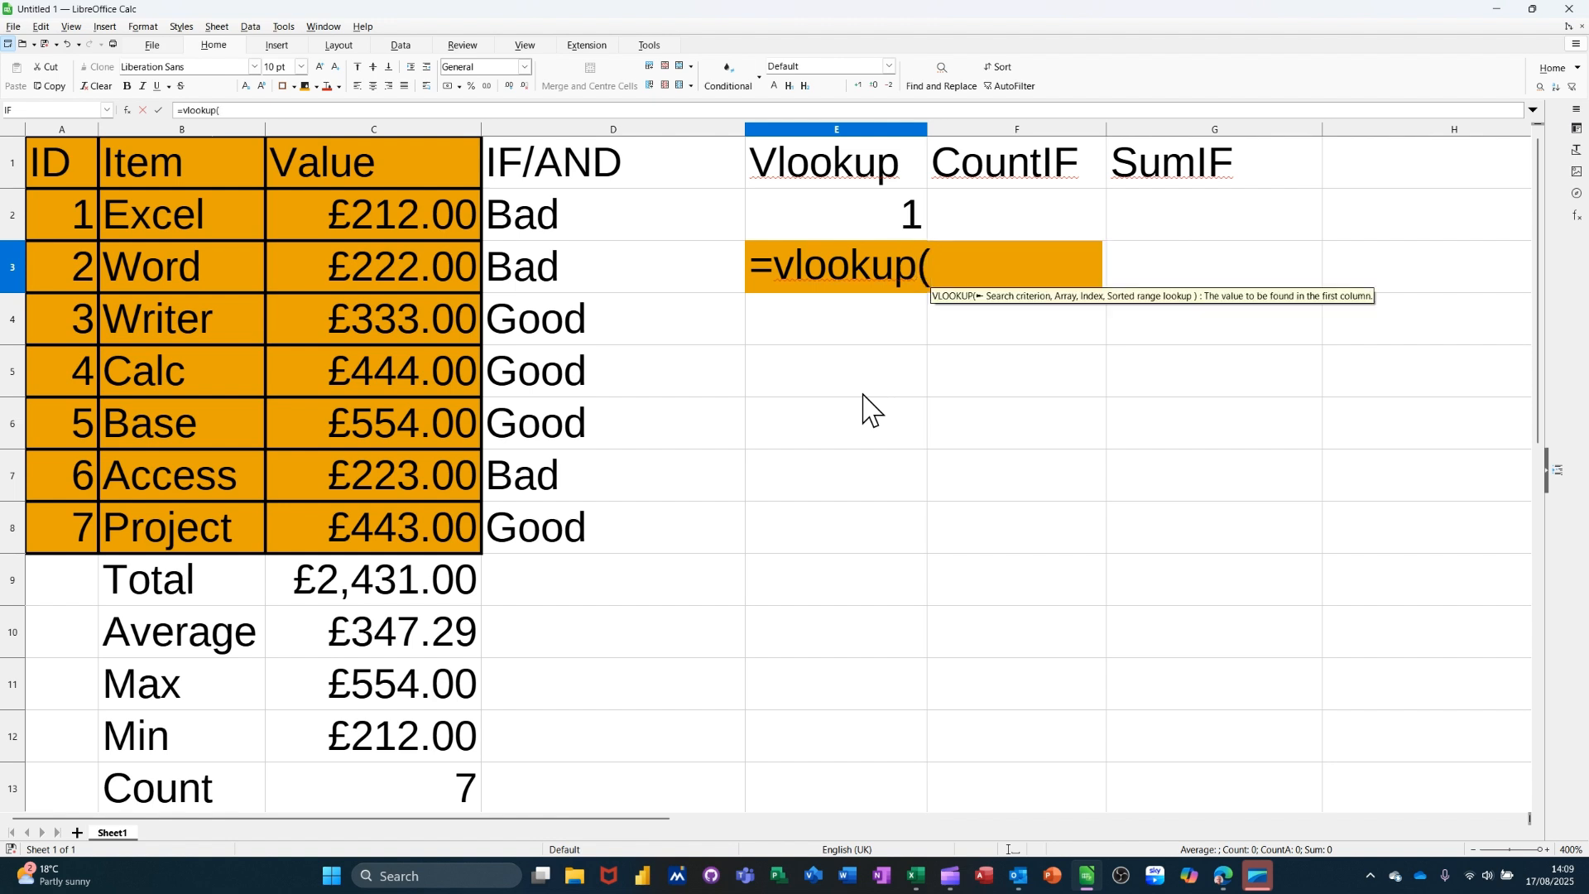
click(848, 219)
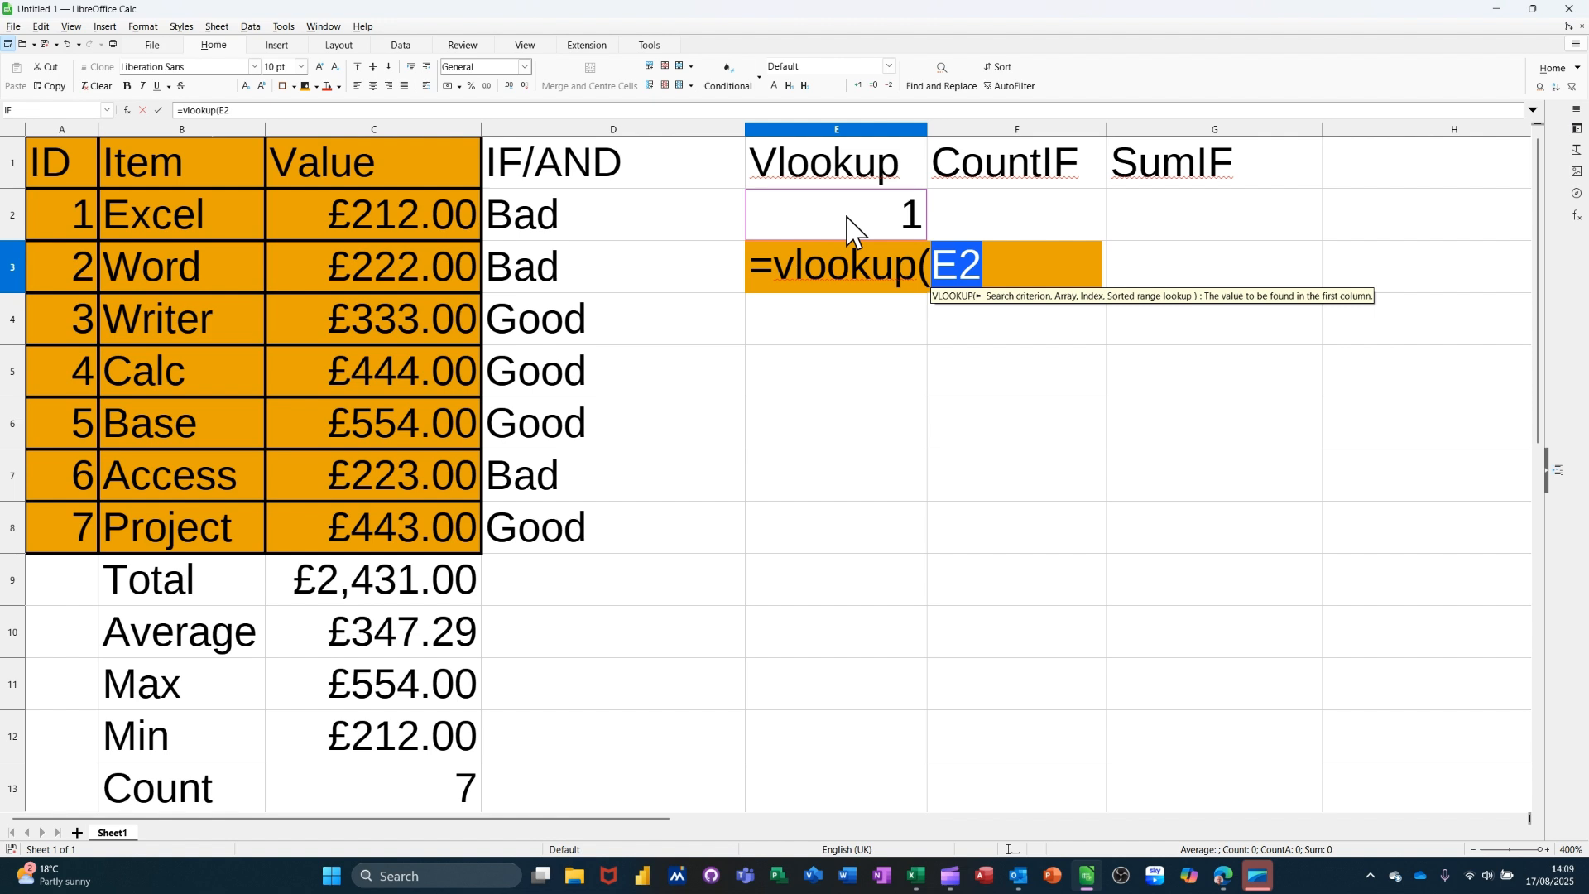
text(,)
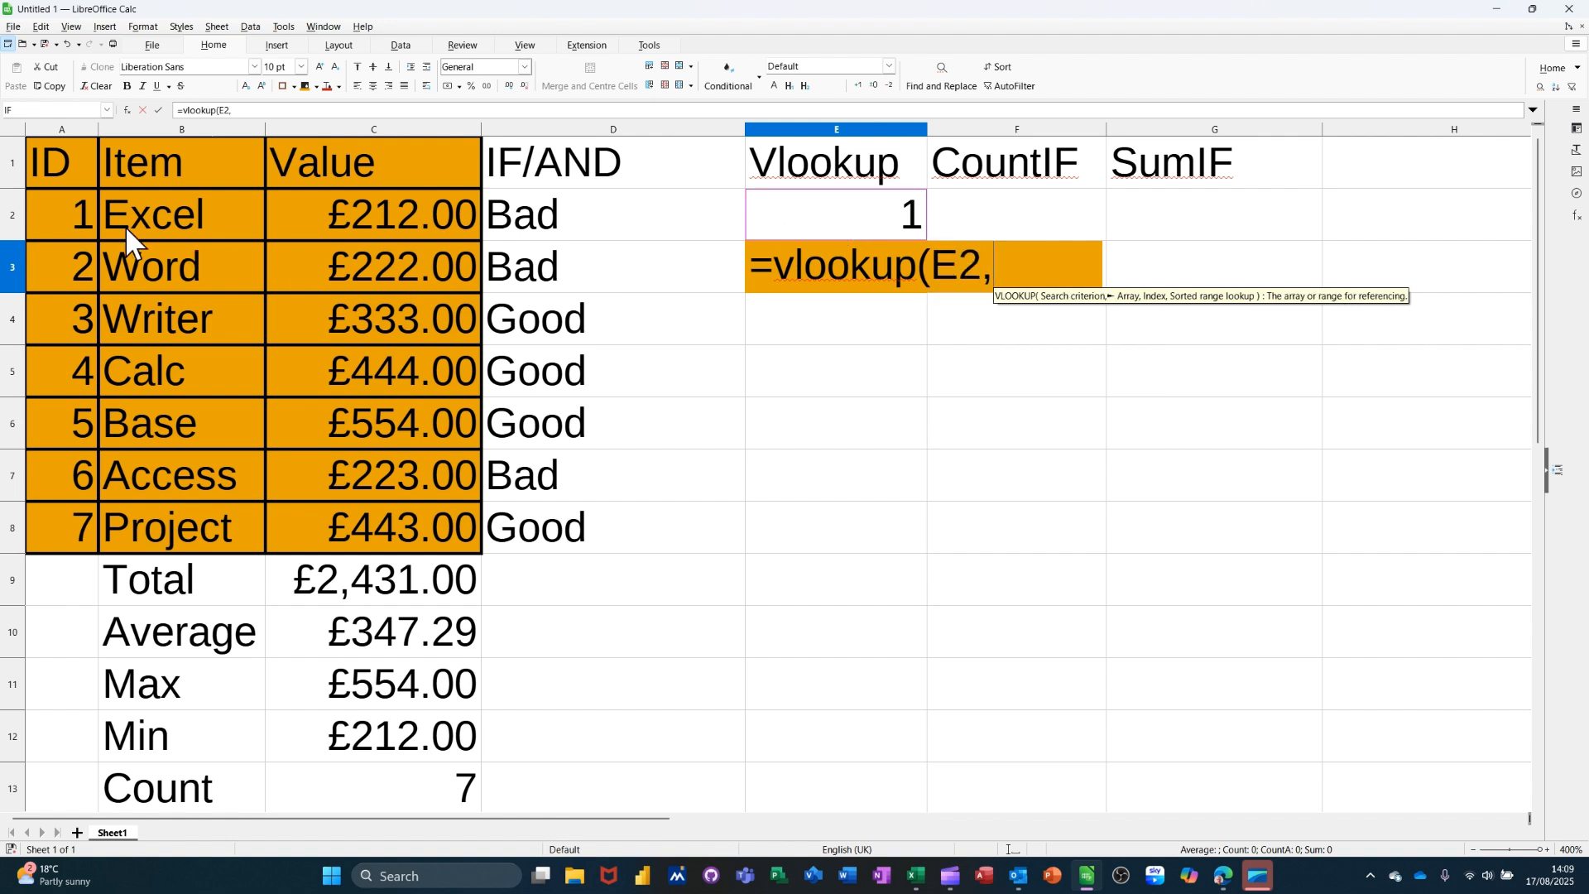
drag(68, 211, 437, 542)
text(,)
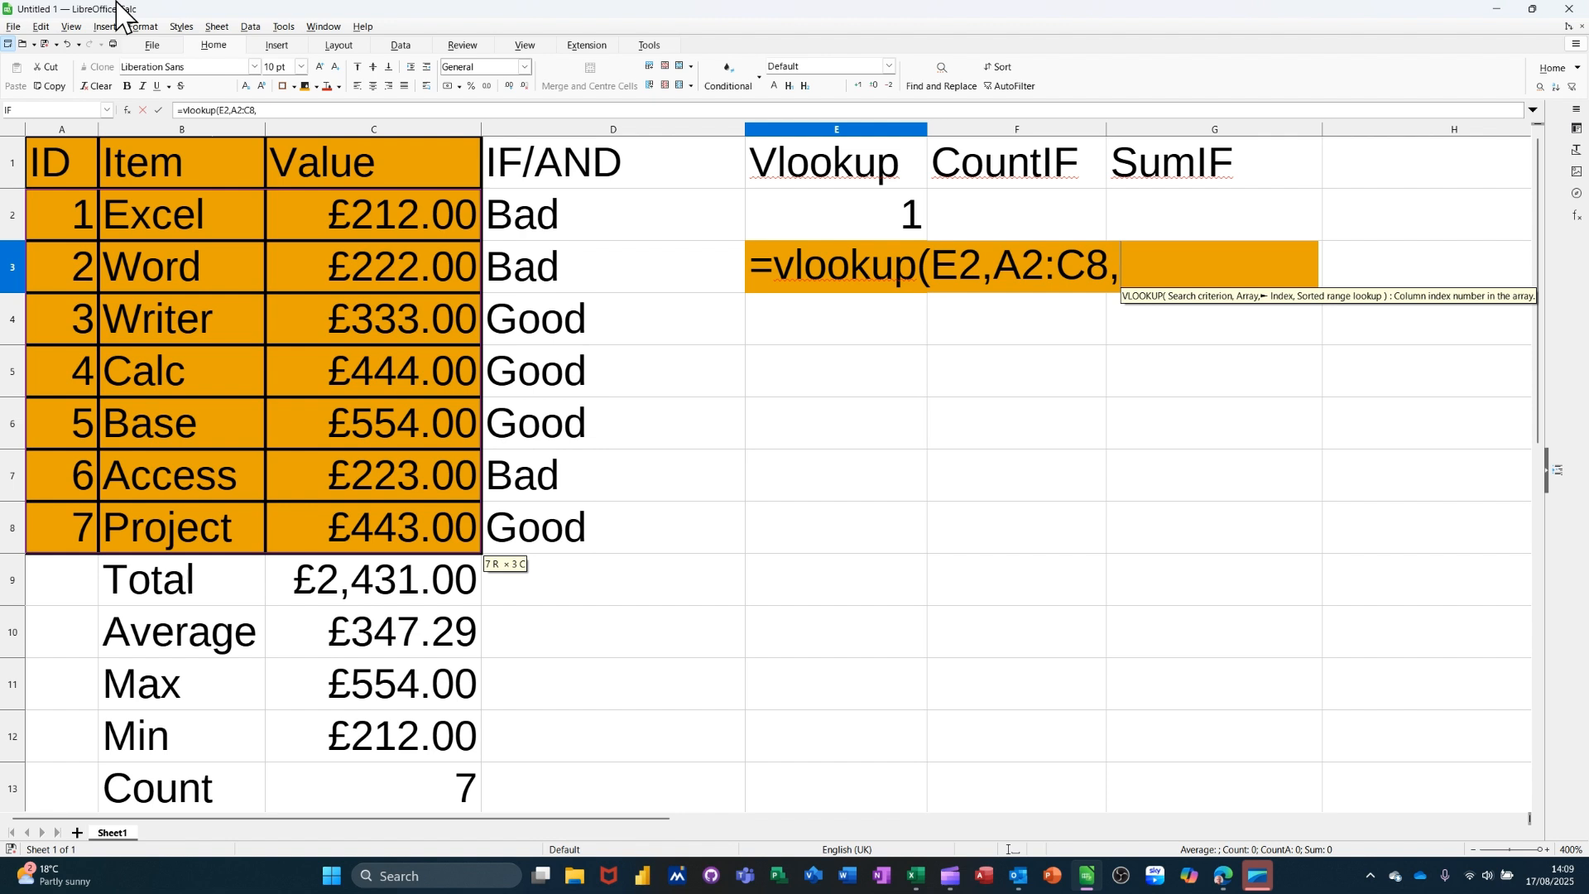
text(2)
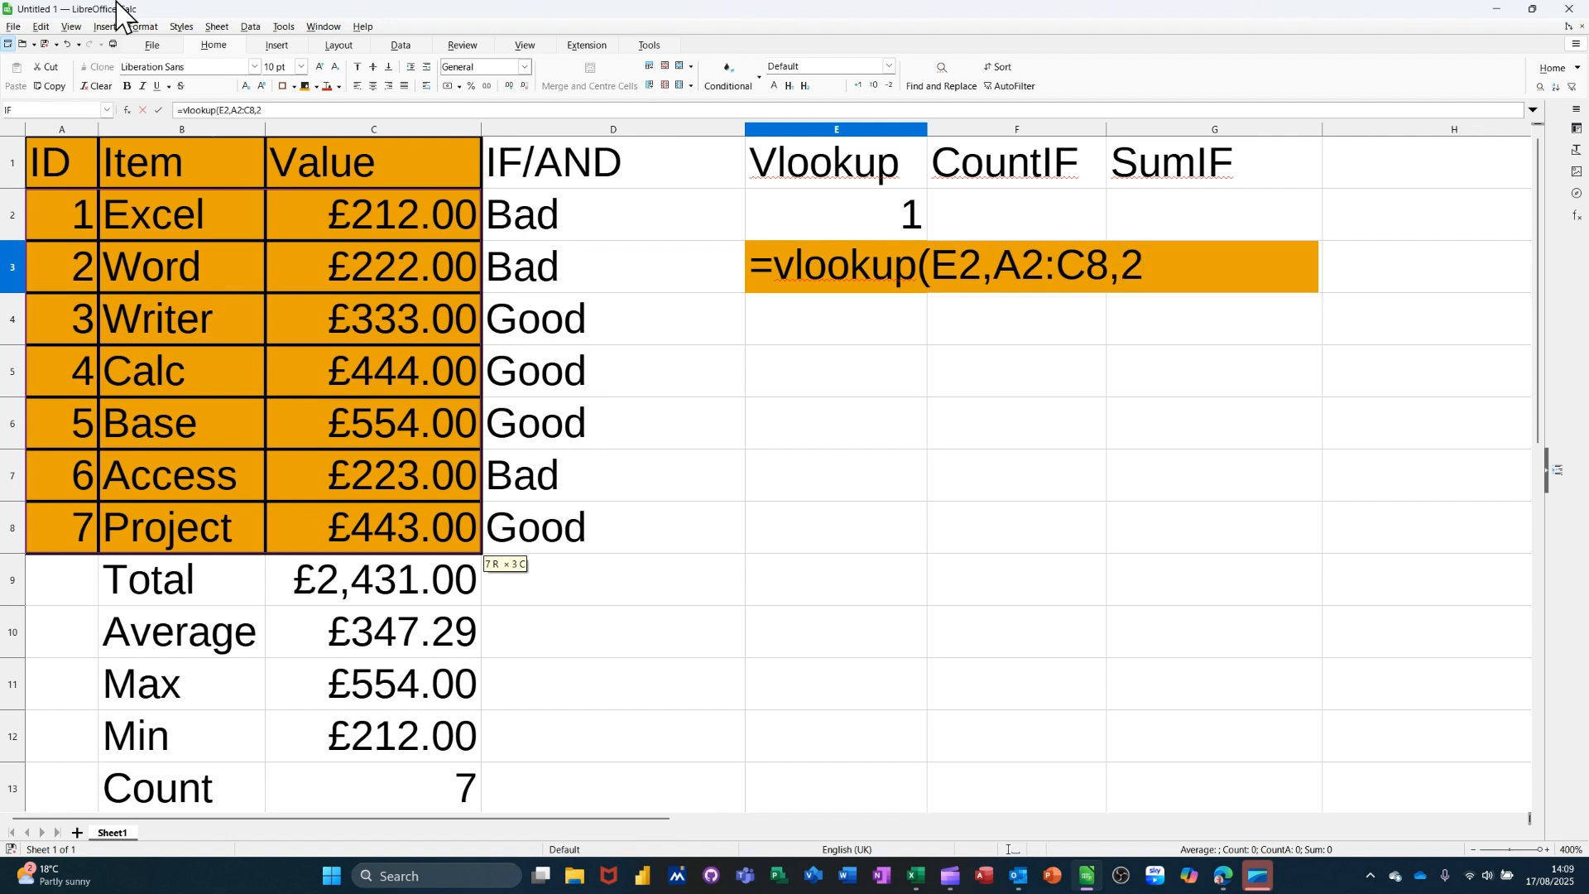
text(,)
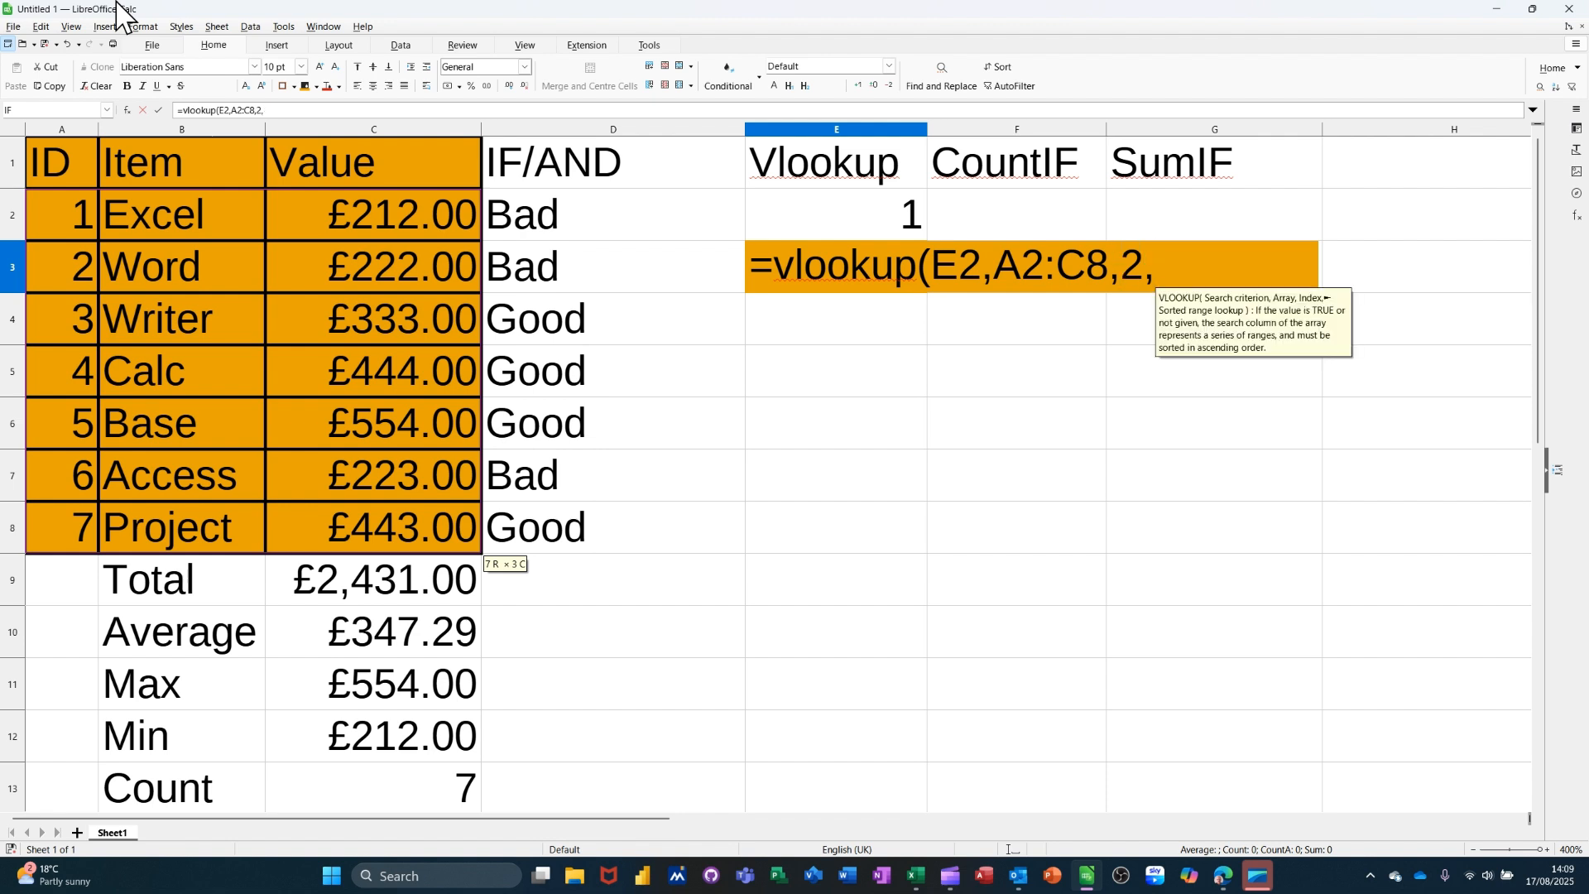
text(0)
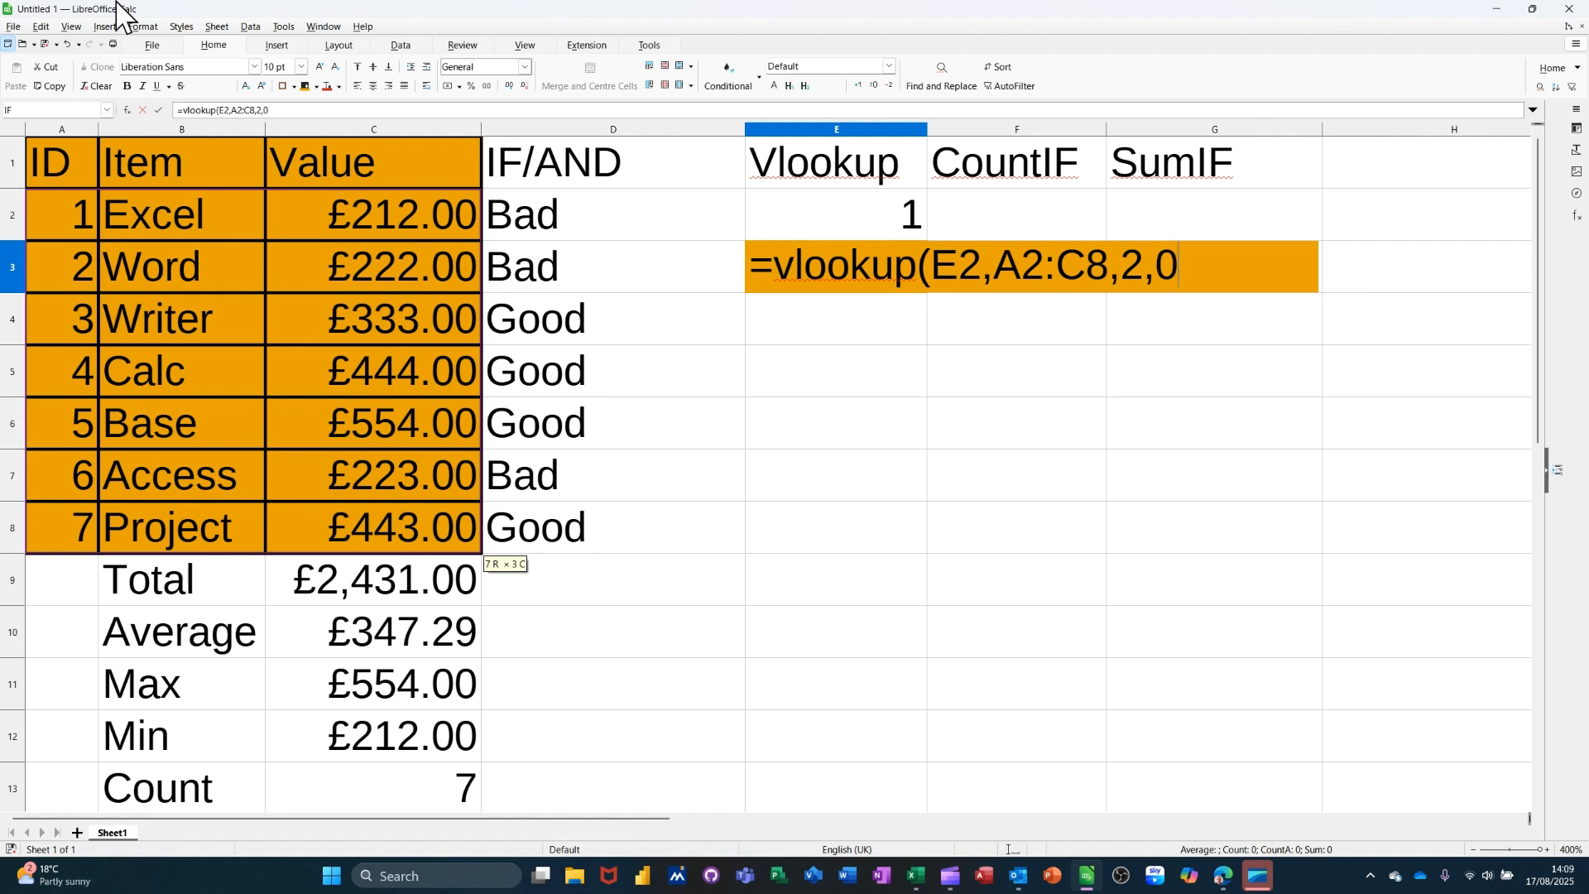
text())
click(159, 111)
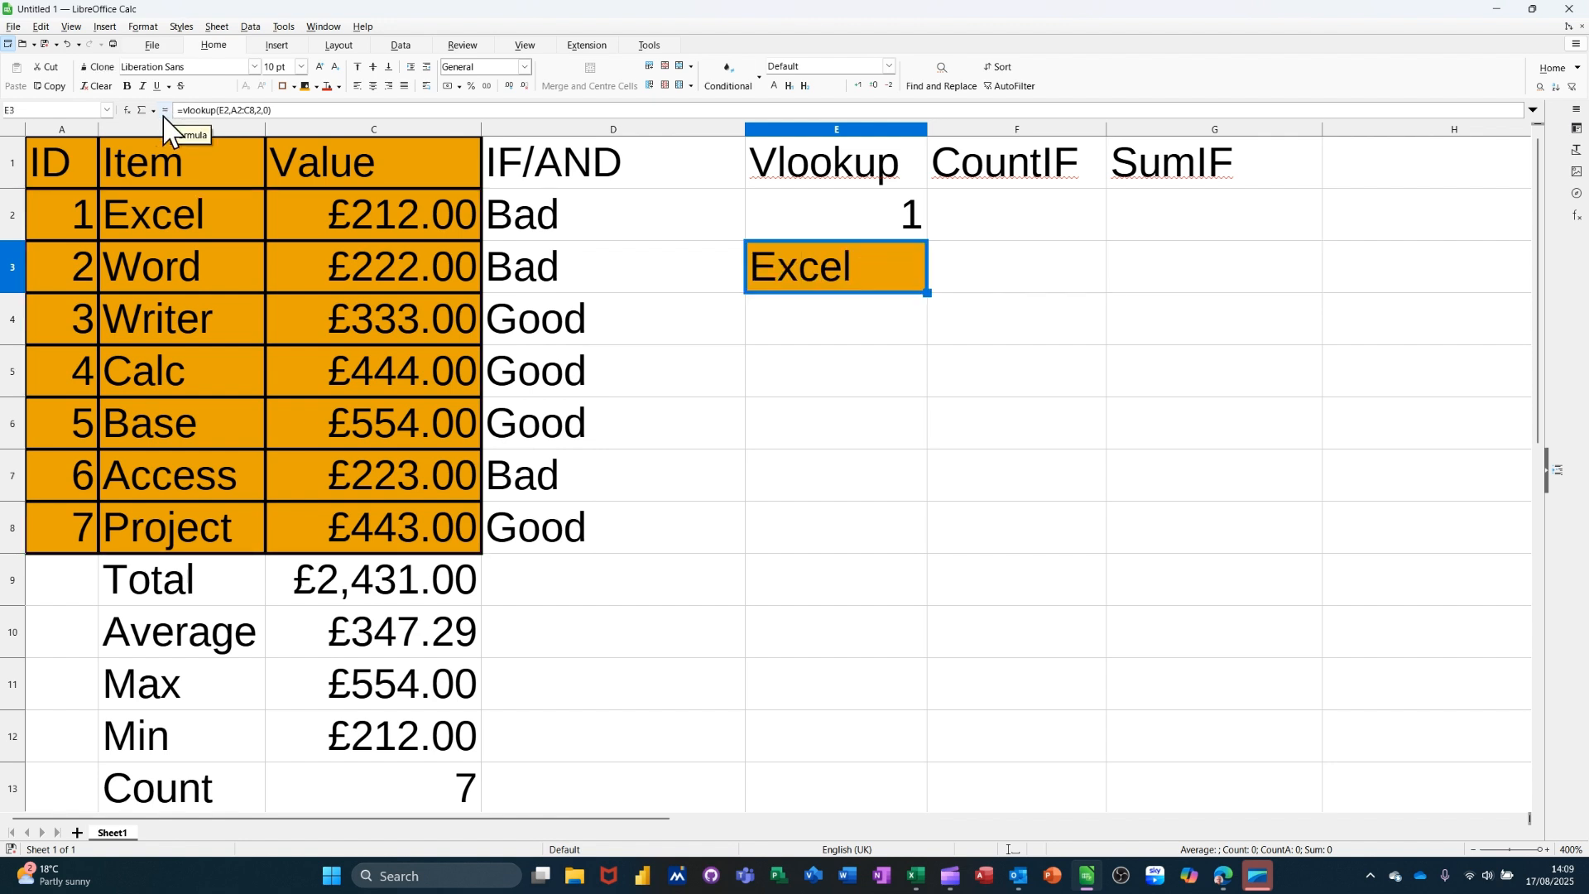
Step: Look up the item's value for the ID in E2 by entering =vlookup(E2,A2:C8,3,0) in E4
click(813, 331)
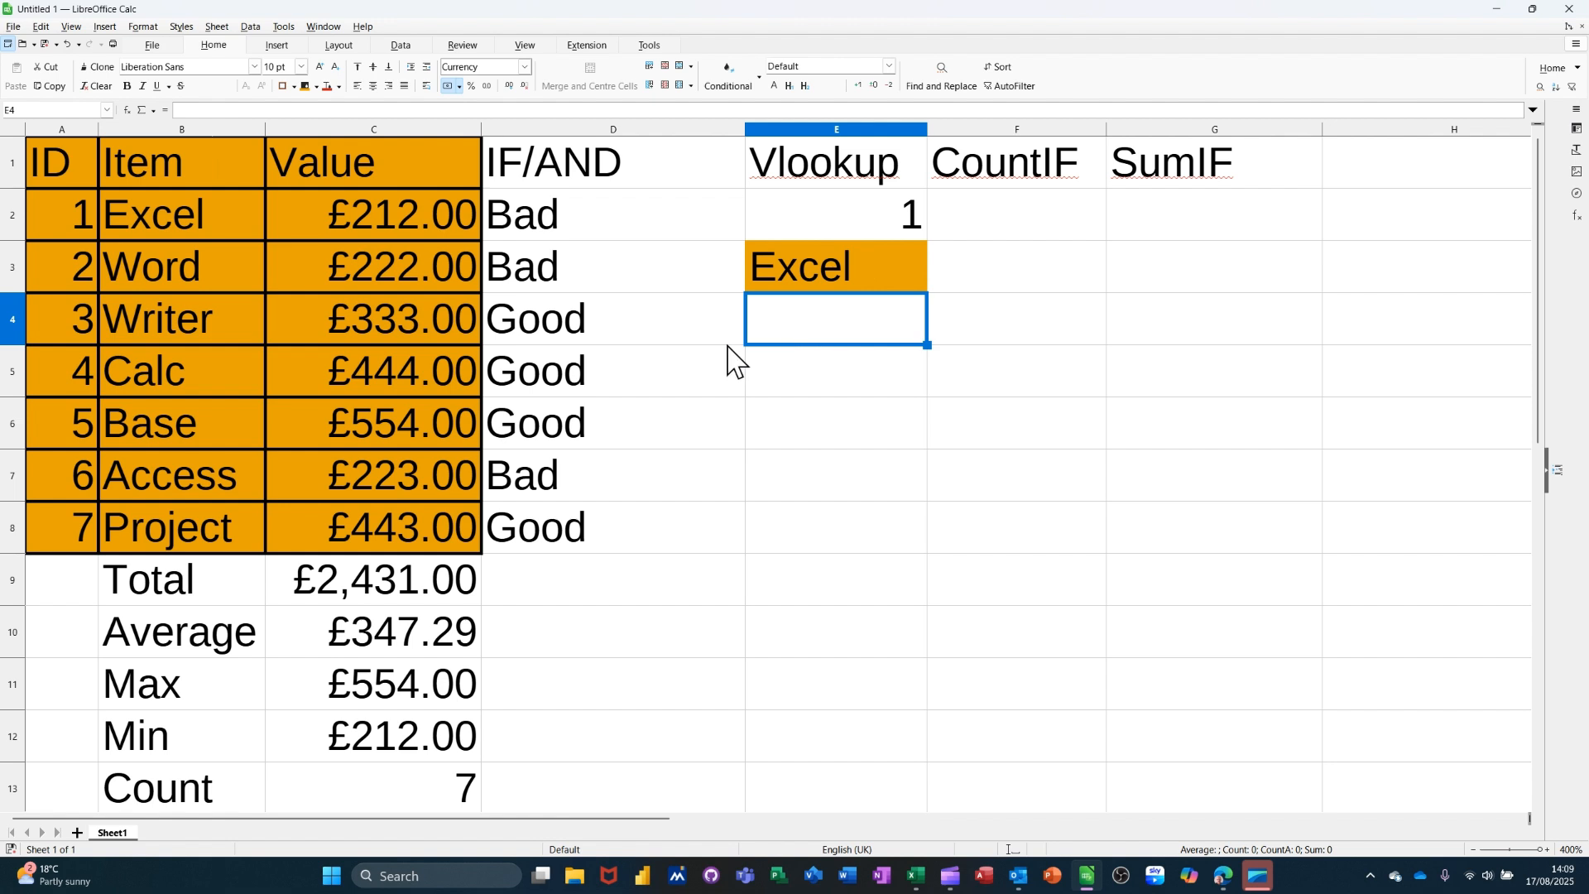
text(=vloo)
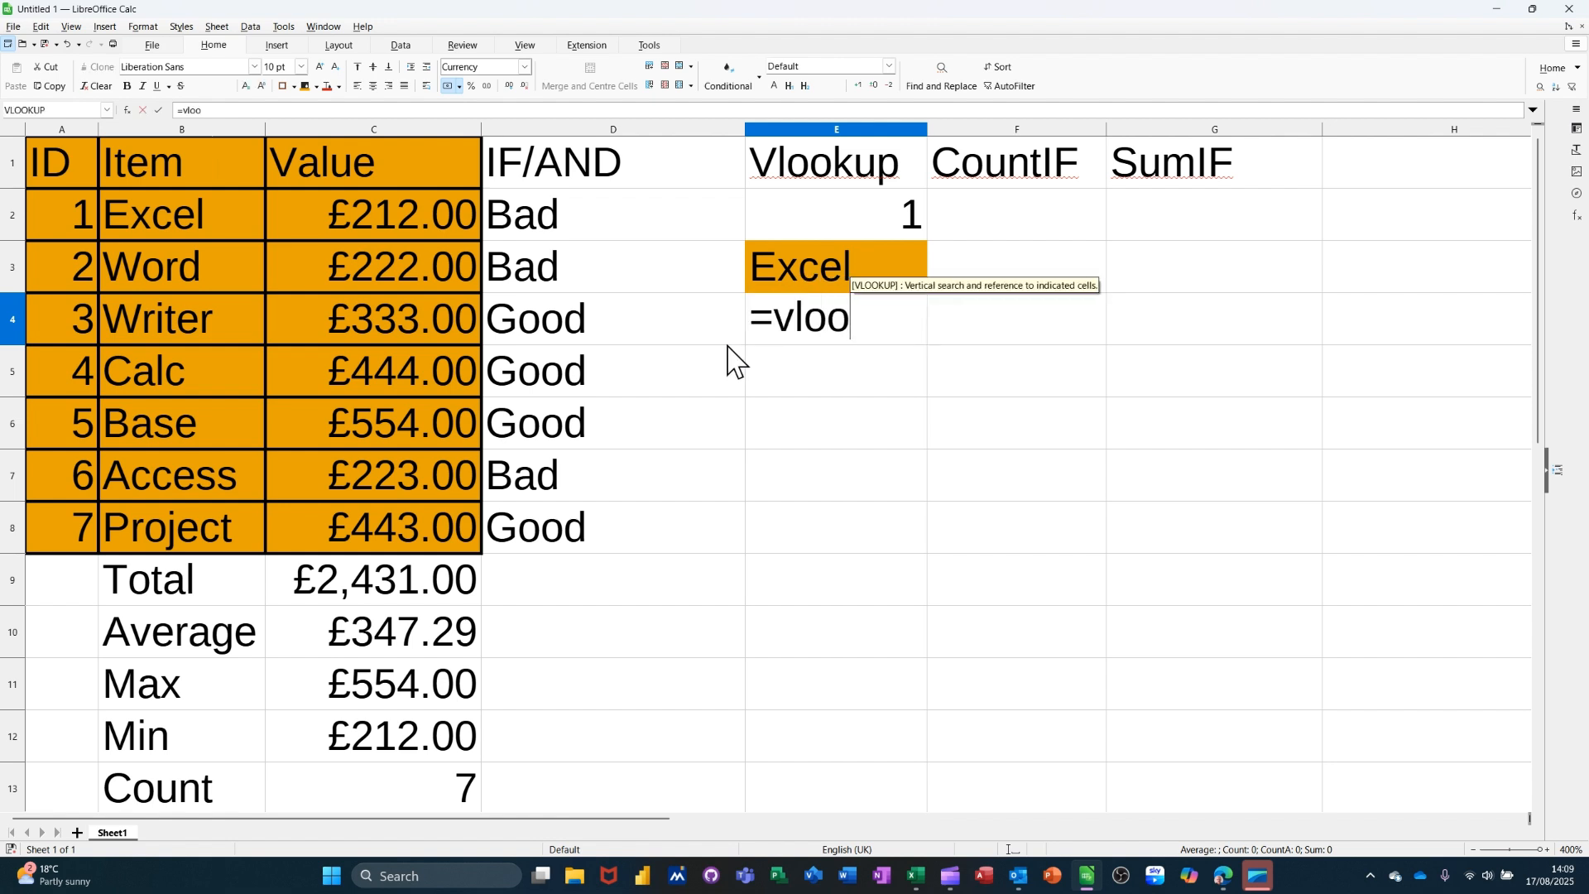
text(kup)
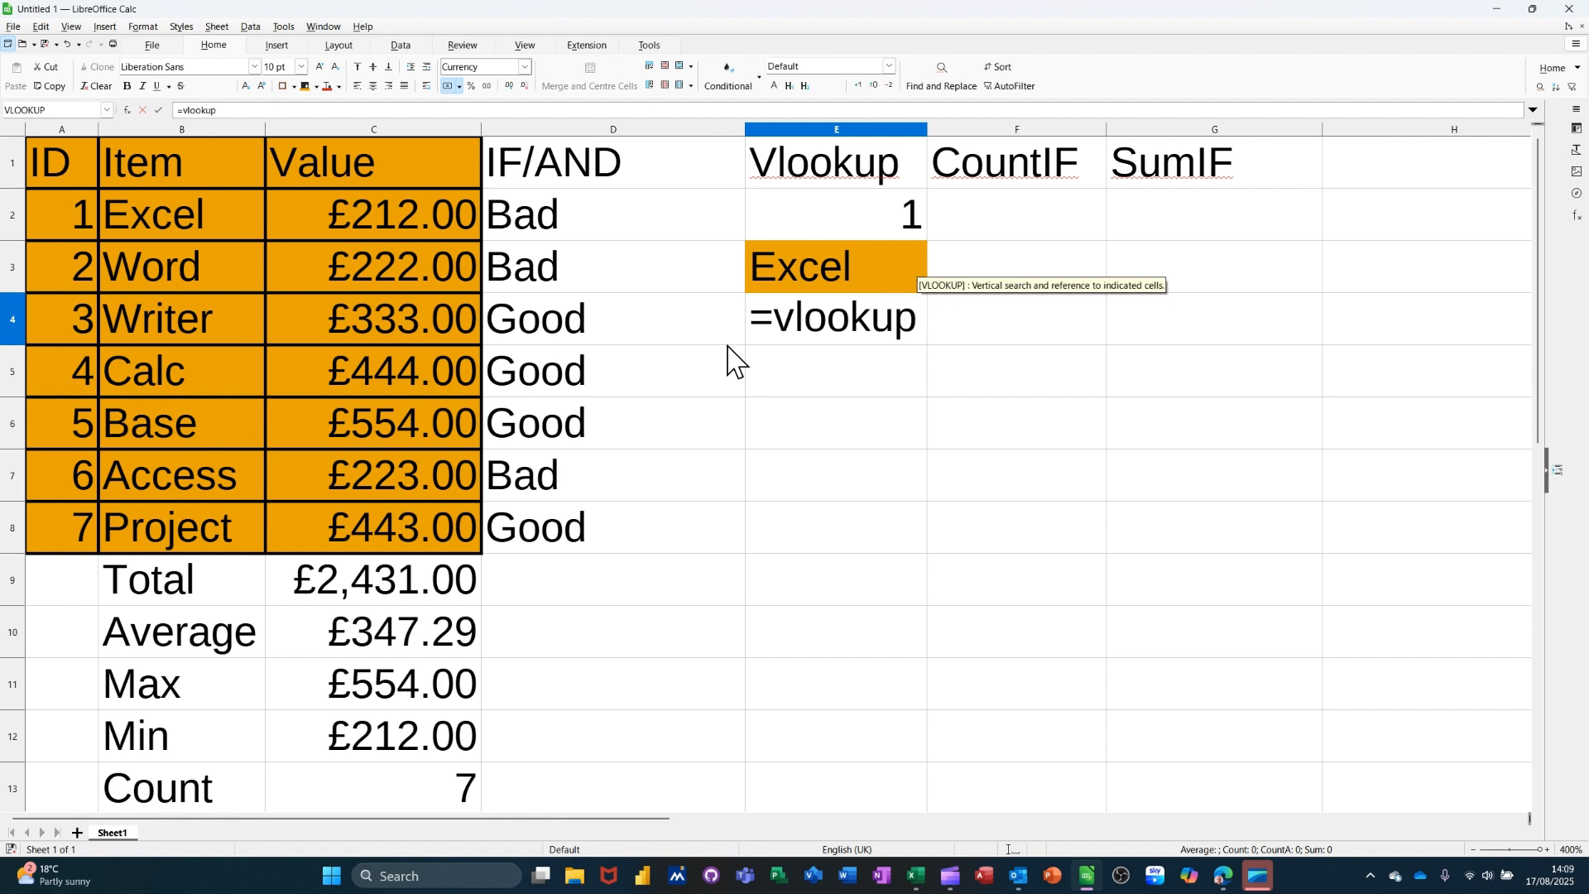
text(()
click(801, 222)
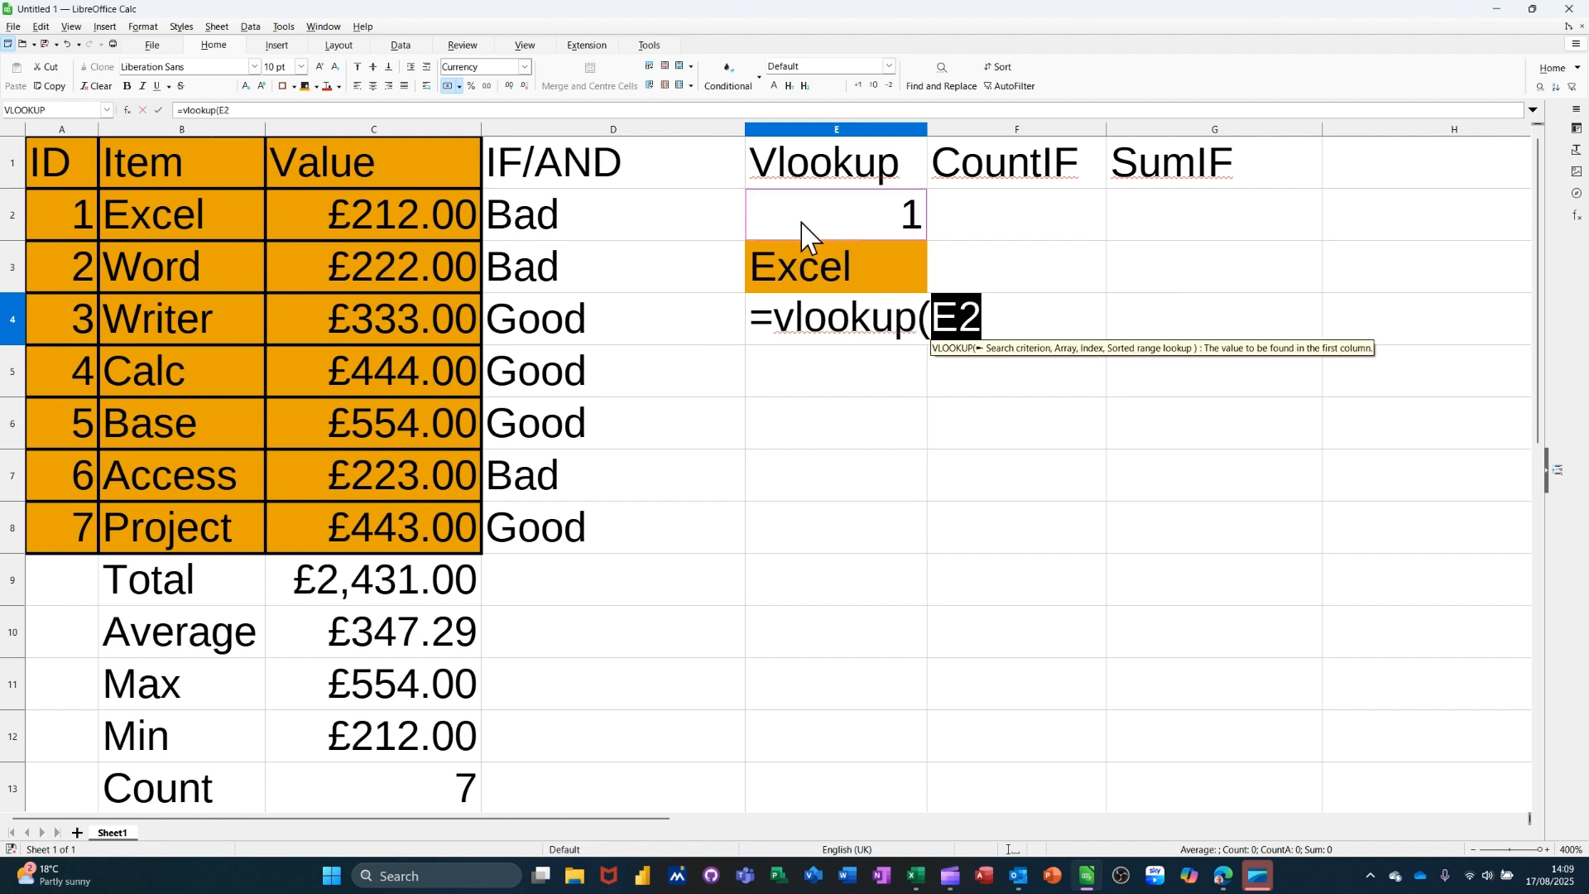
text(,)
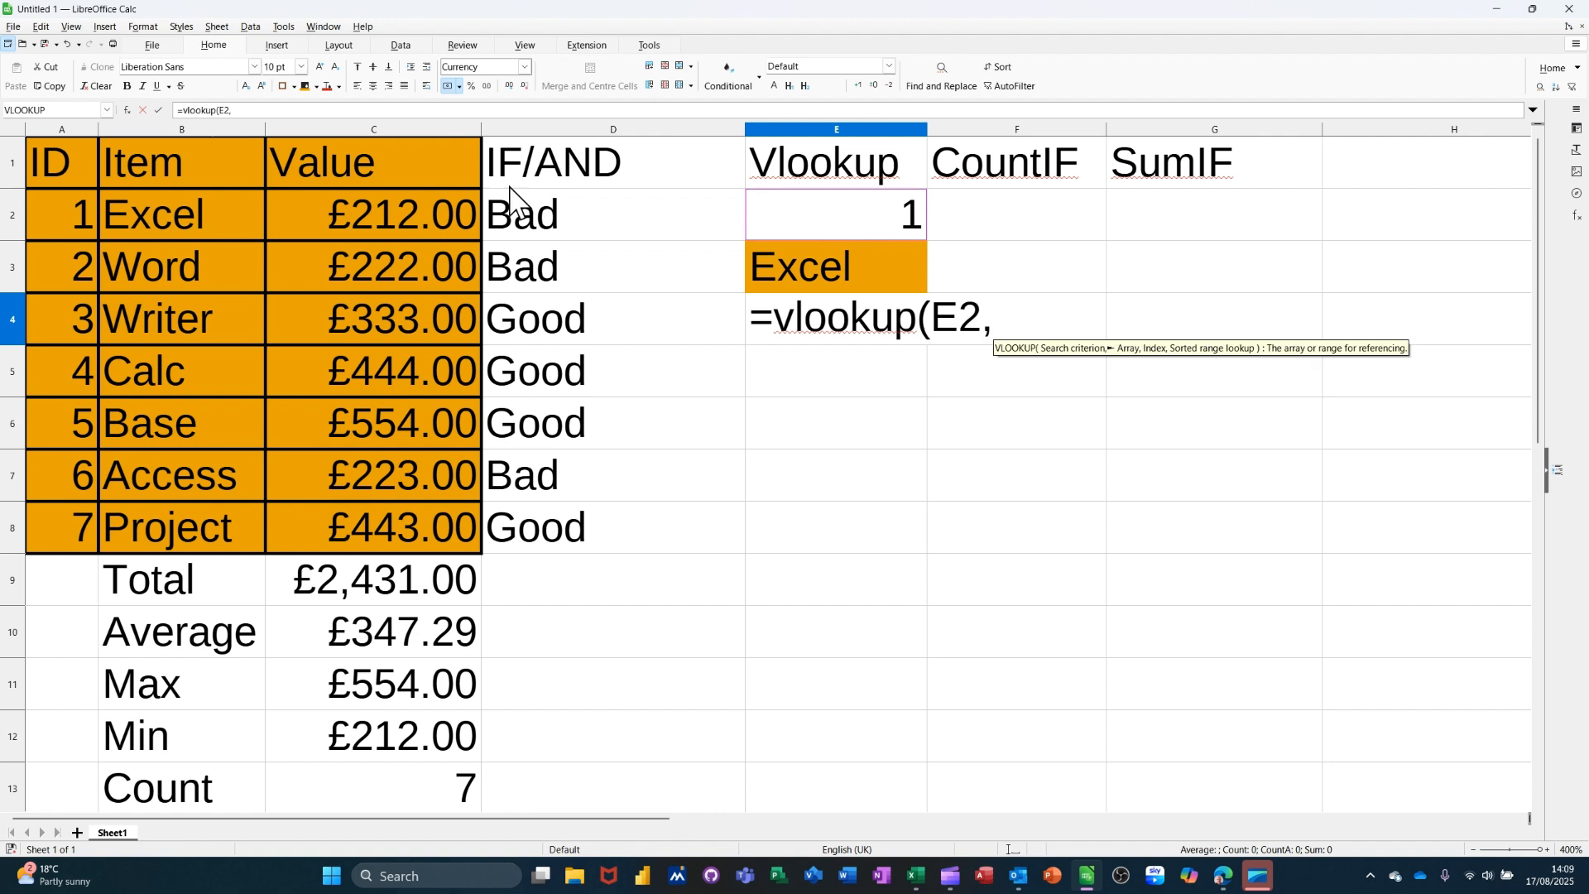
drag(43, 200, 371, 534)
text(,)
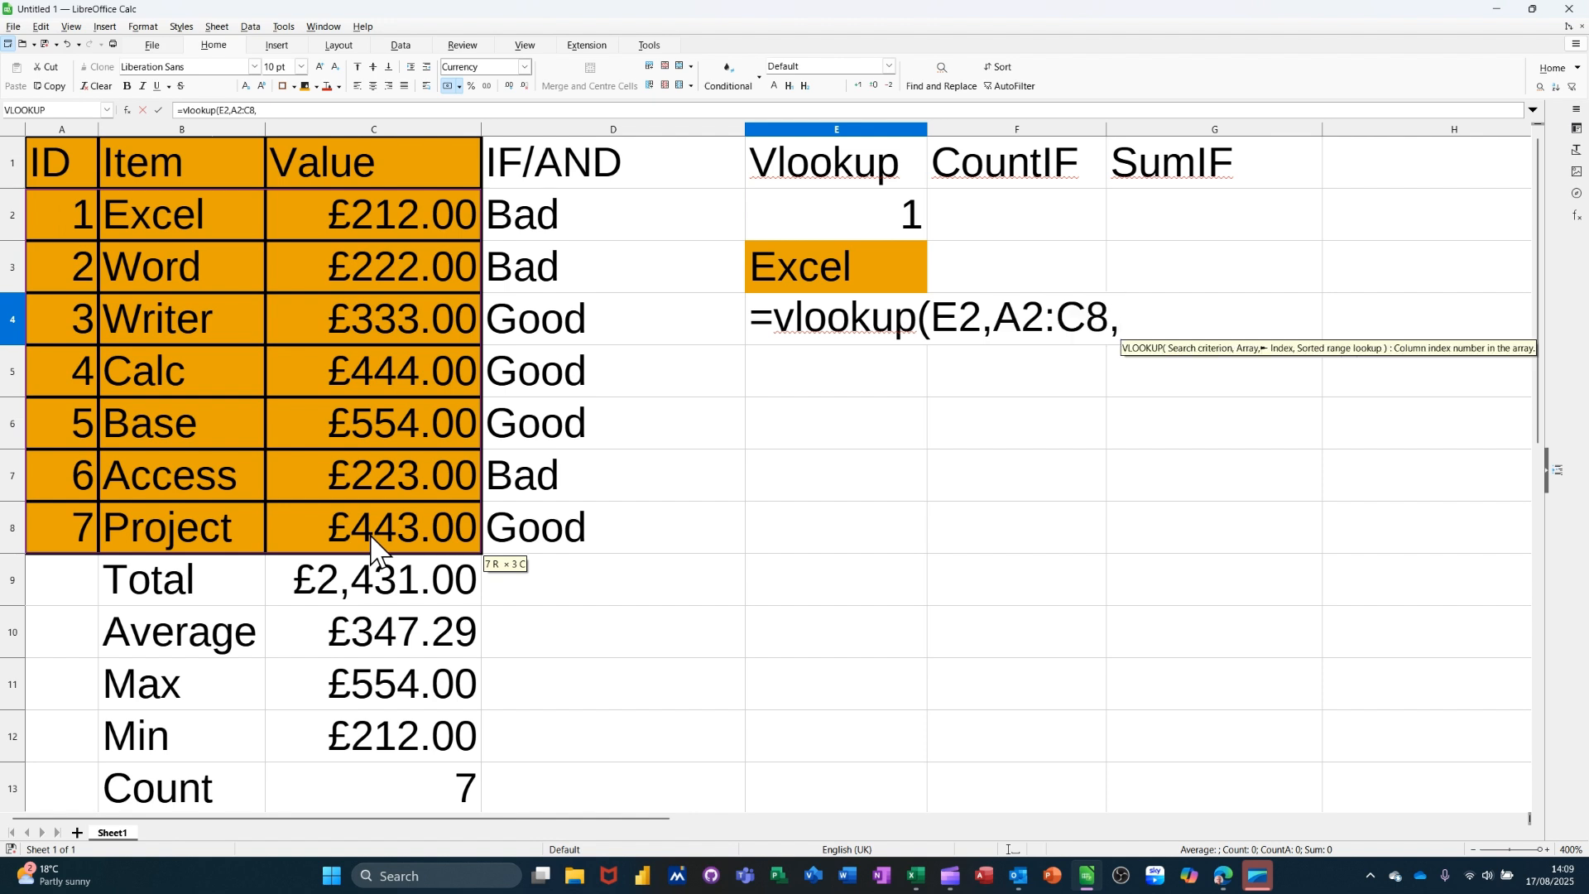
text(3,)
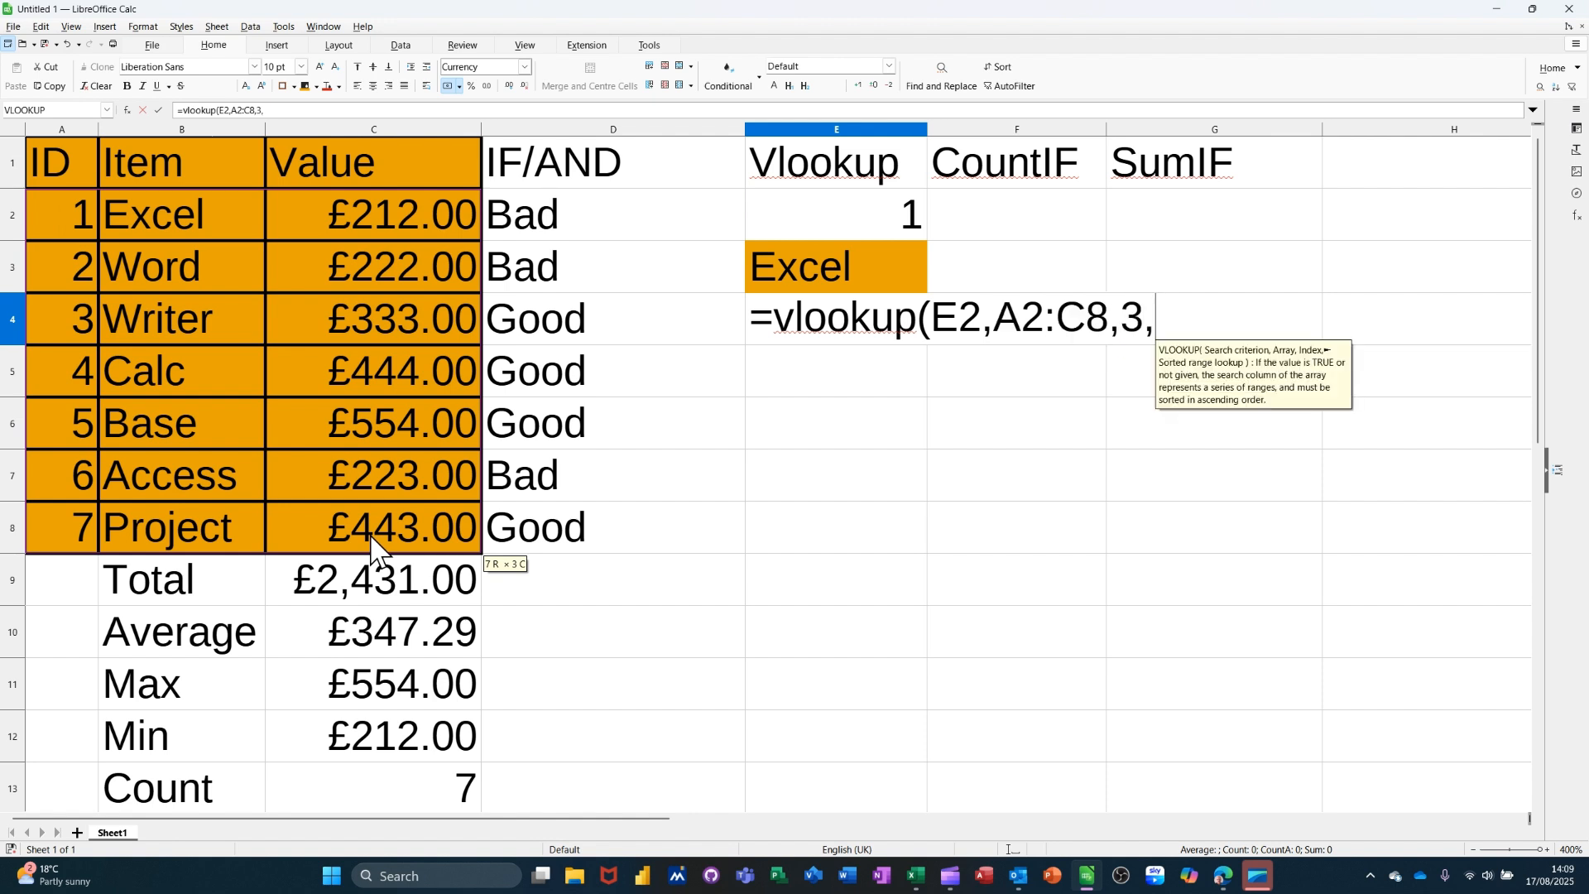
text(0))
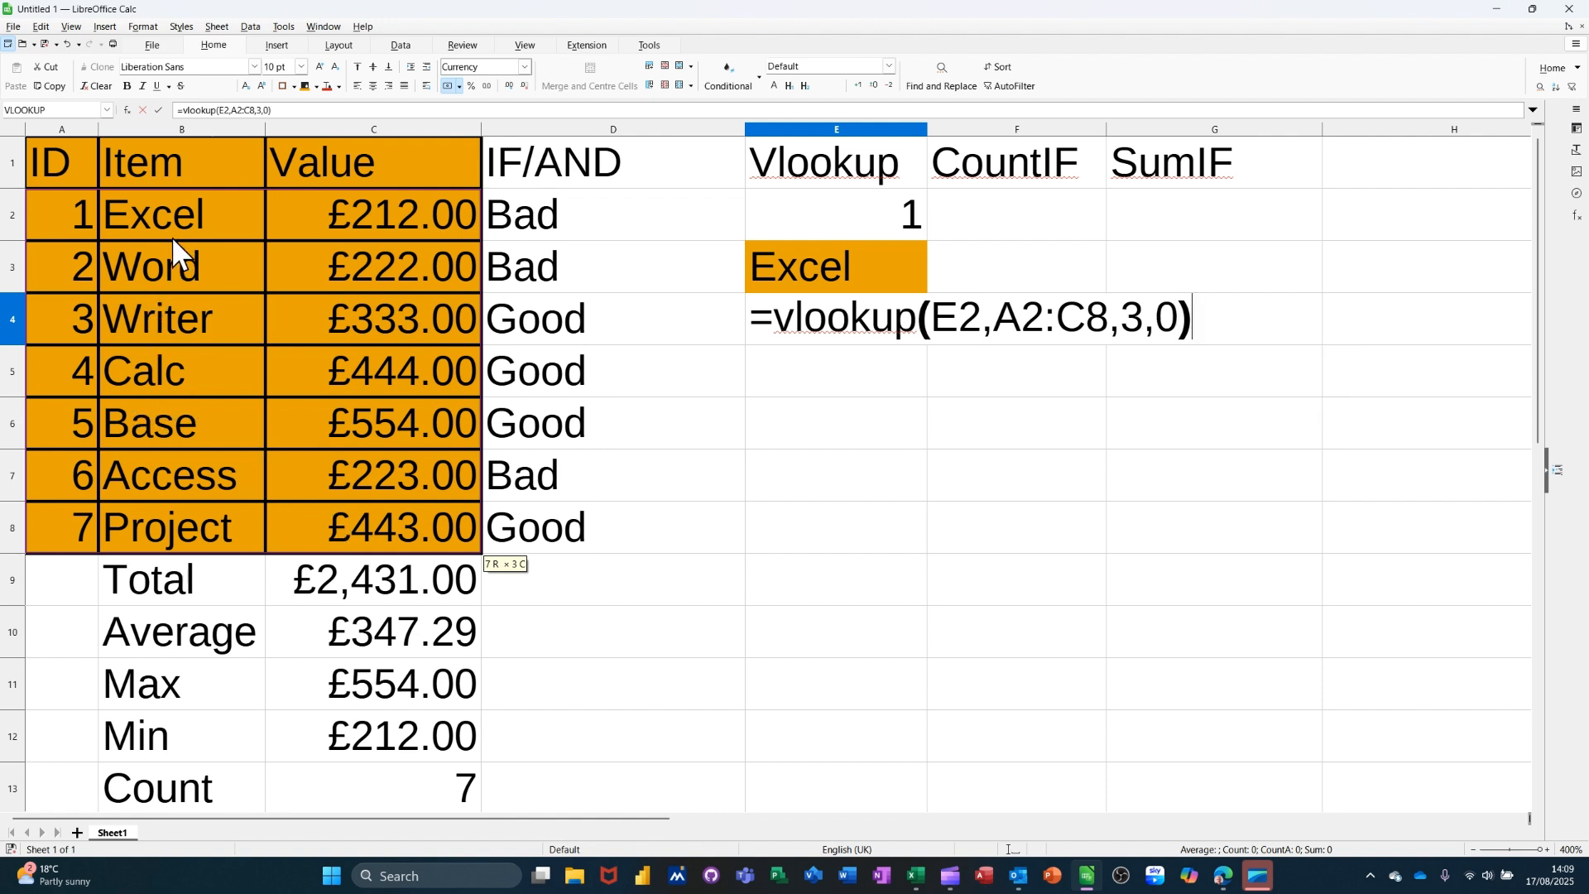
click(158, 109)
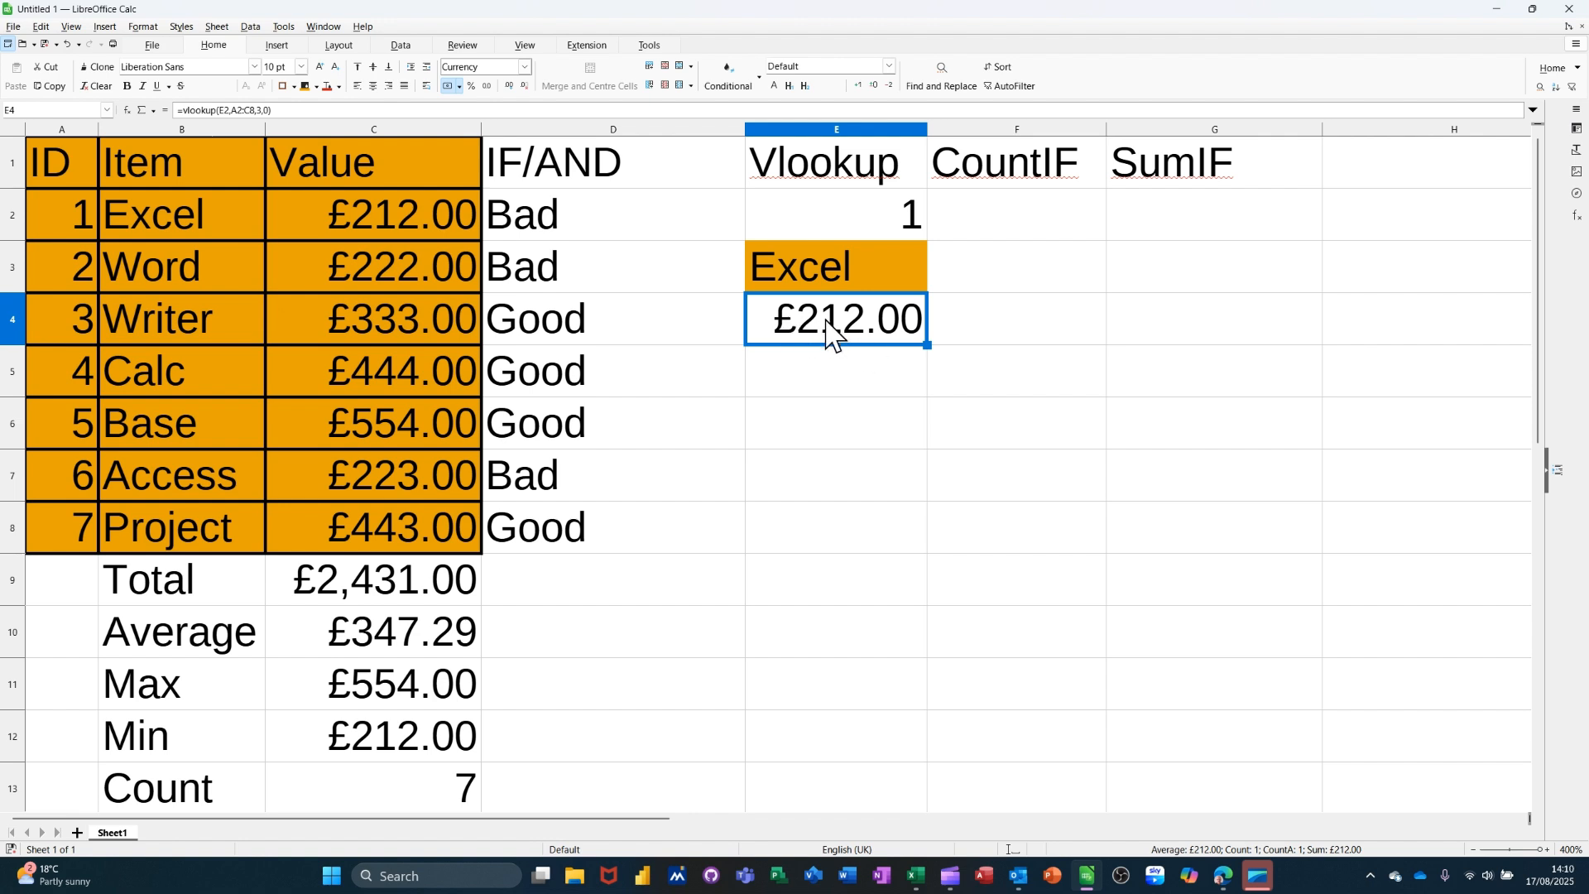
Step: Test both lookups by changing the ID in E2 to 5 and then to 7
click(844, 221)
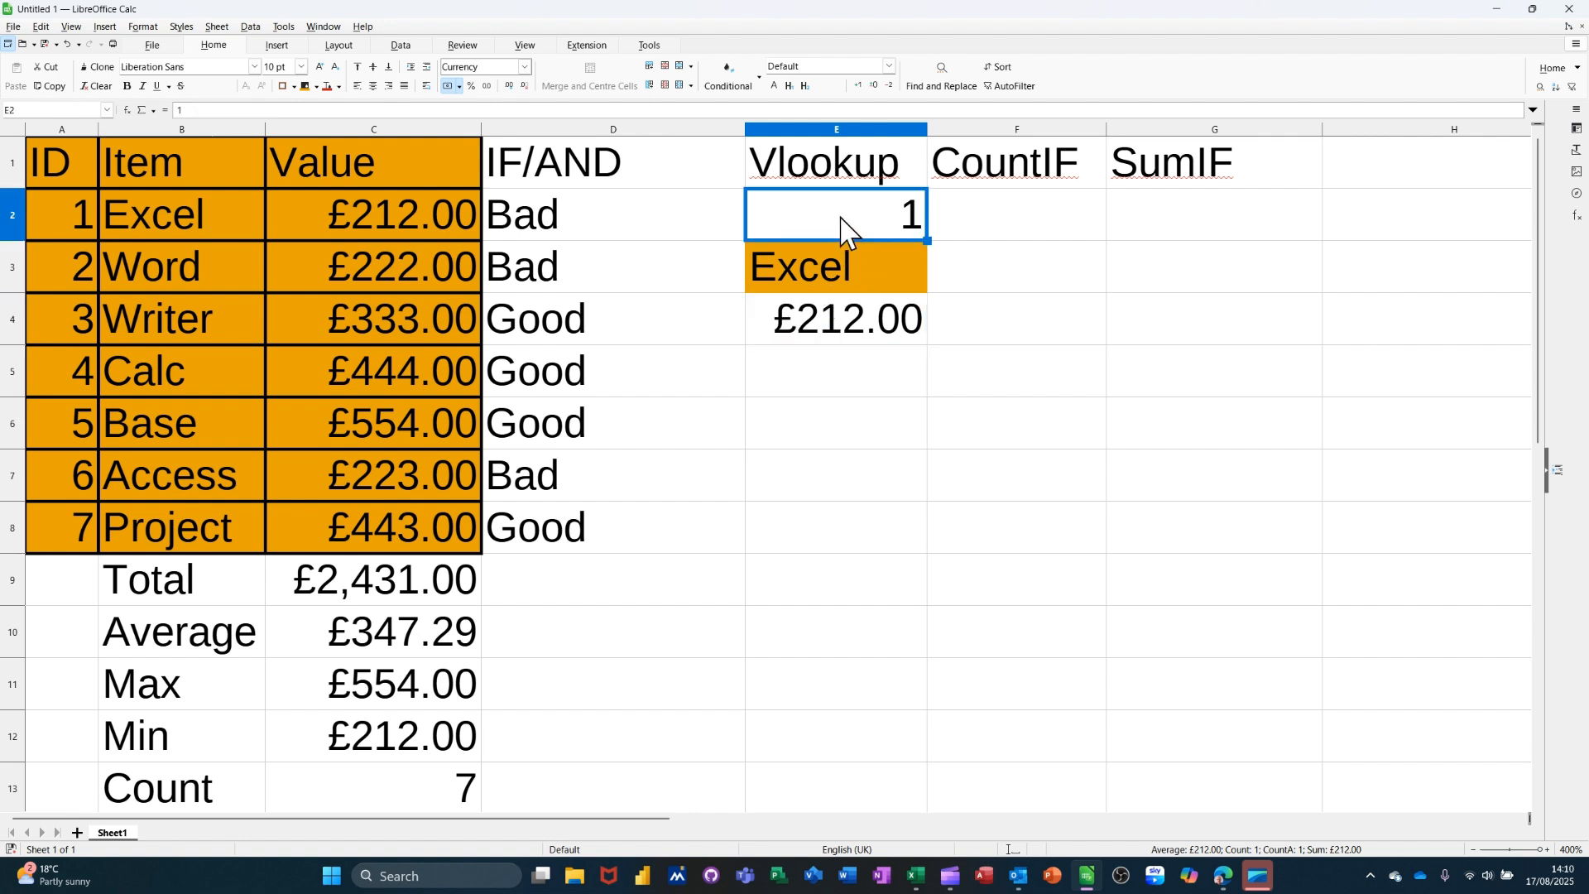
text(5)
click(804, 584)
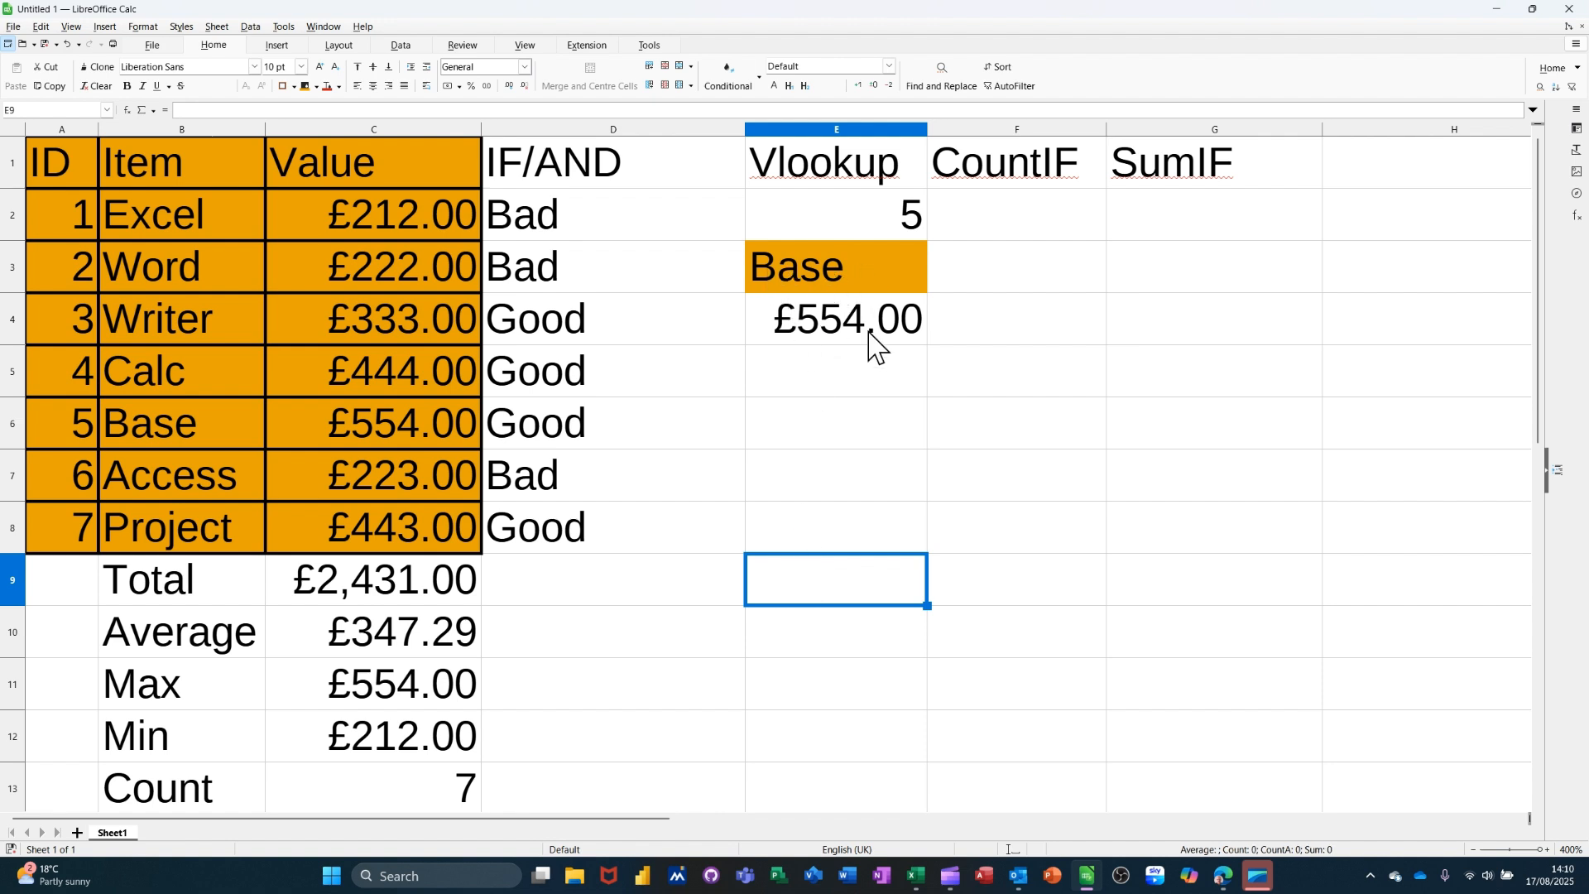
click(826, 220)
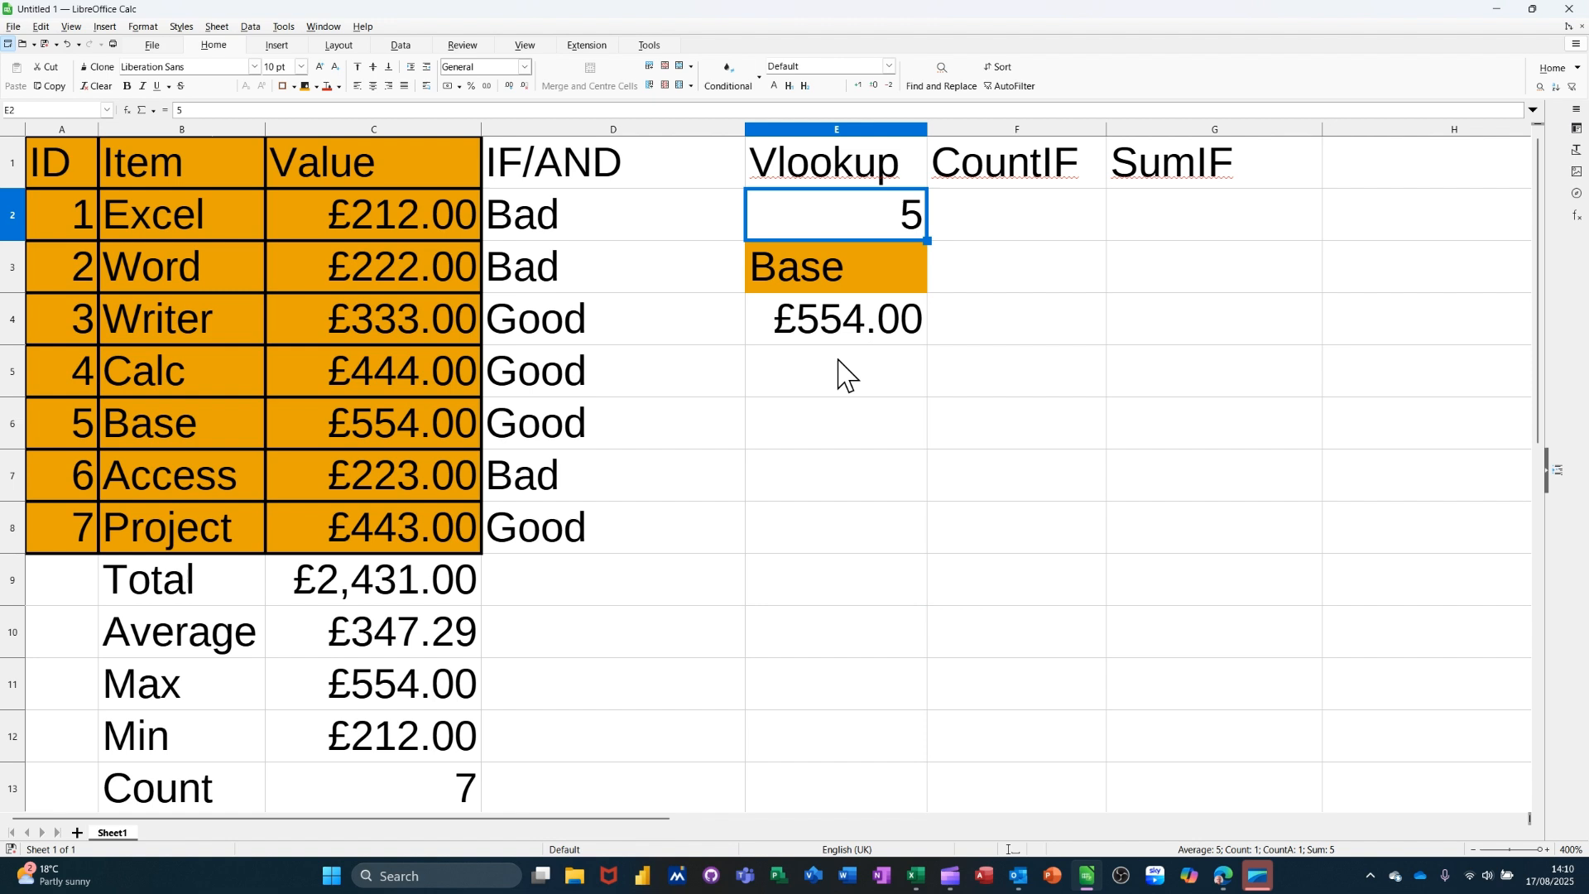
text(7)
click(860, 395)
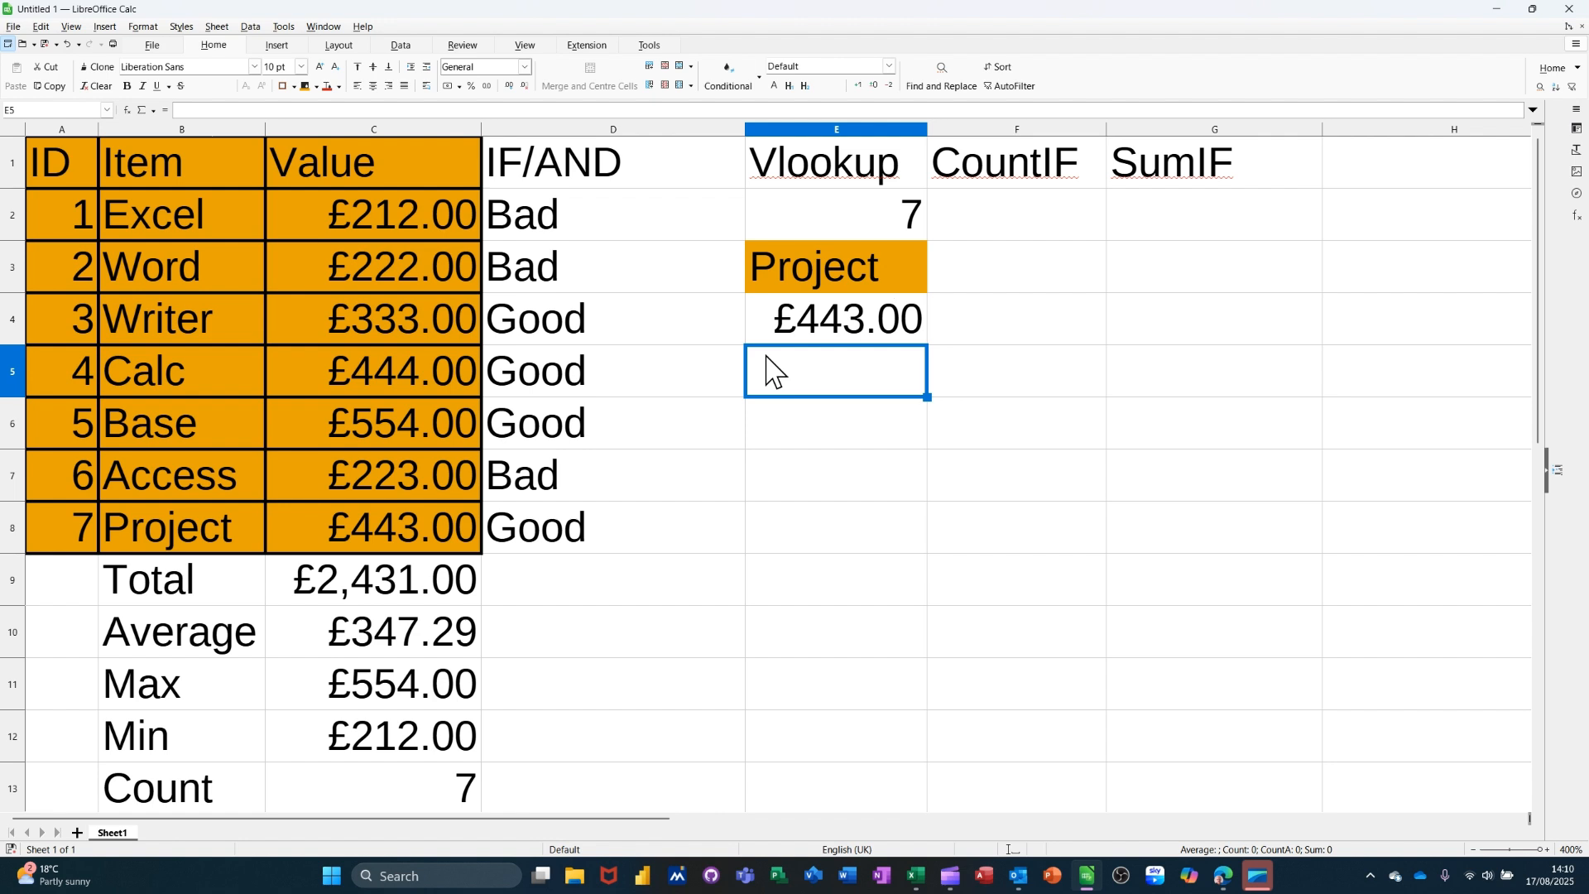
Step: Count the item values above 300 by entering =countif(C2:C8,">300") in F3 of the CountIF column
click(1021, 226)
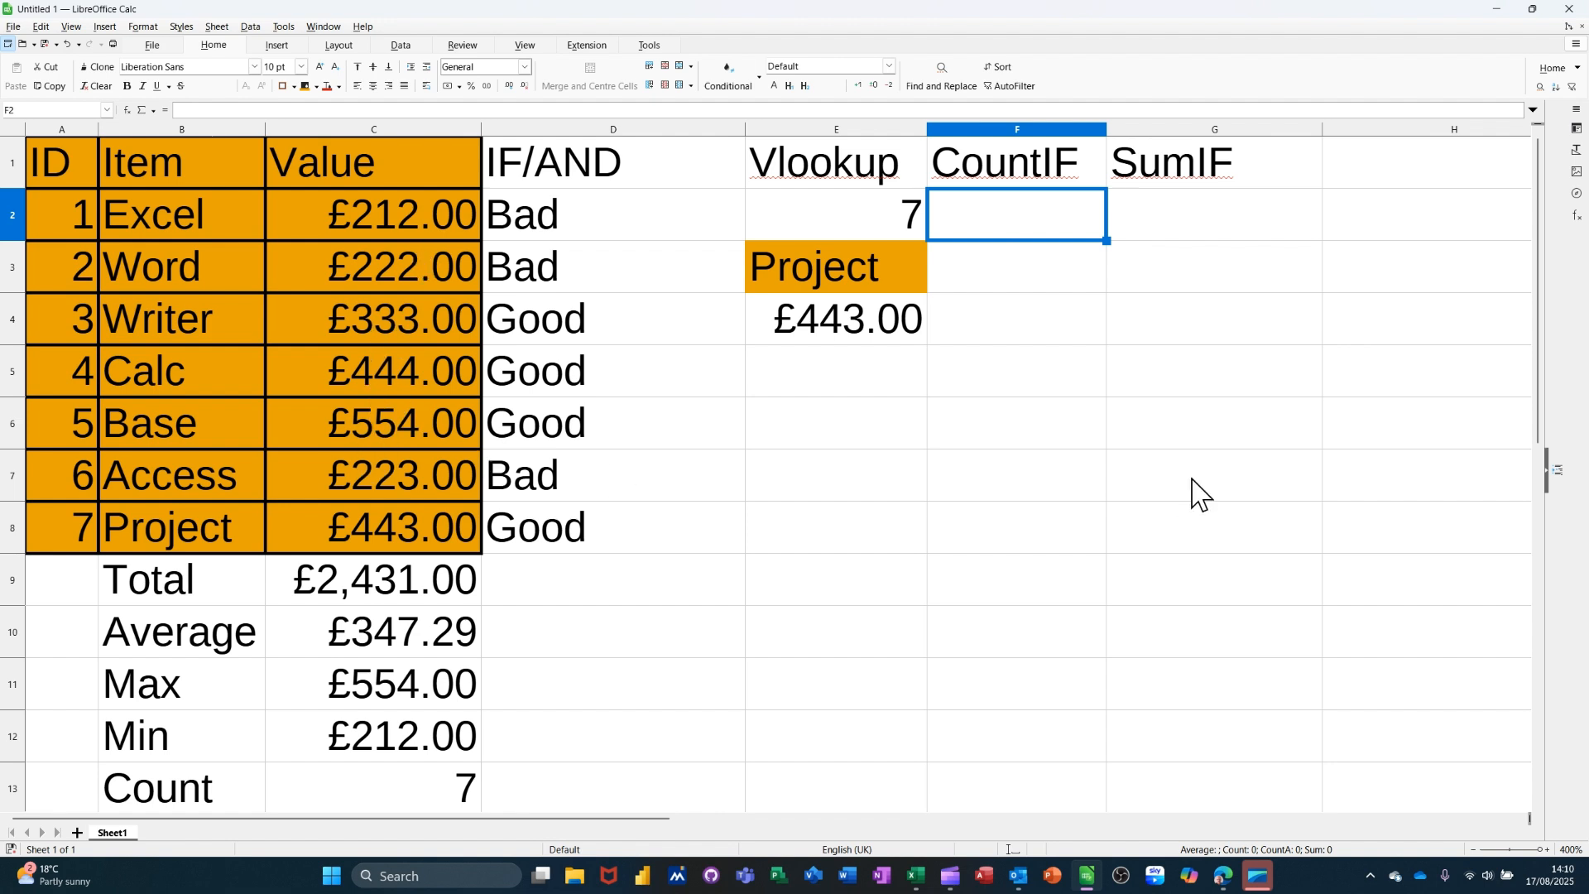
click(1015, 288)
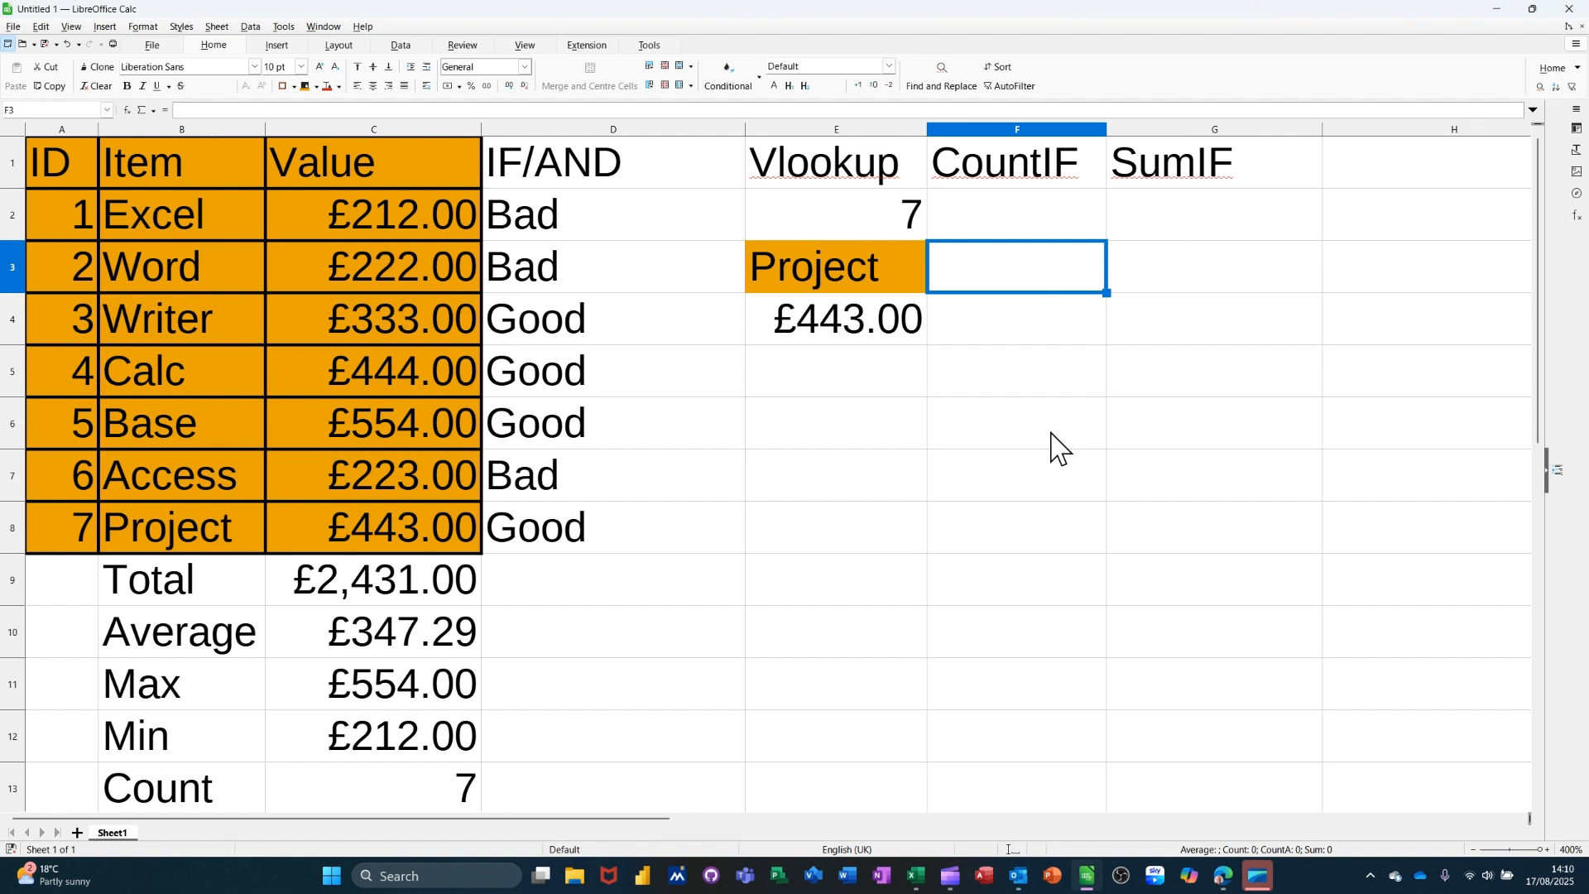
text(=c)
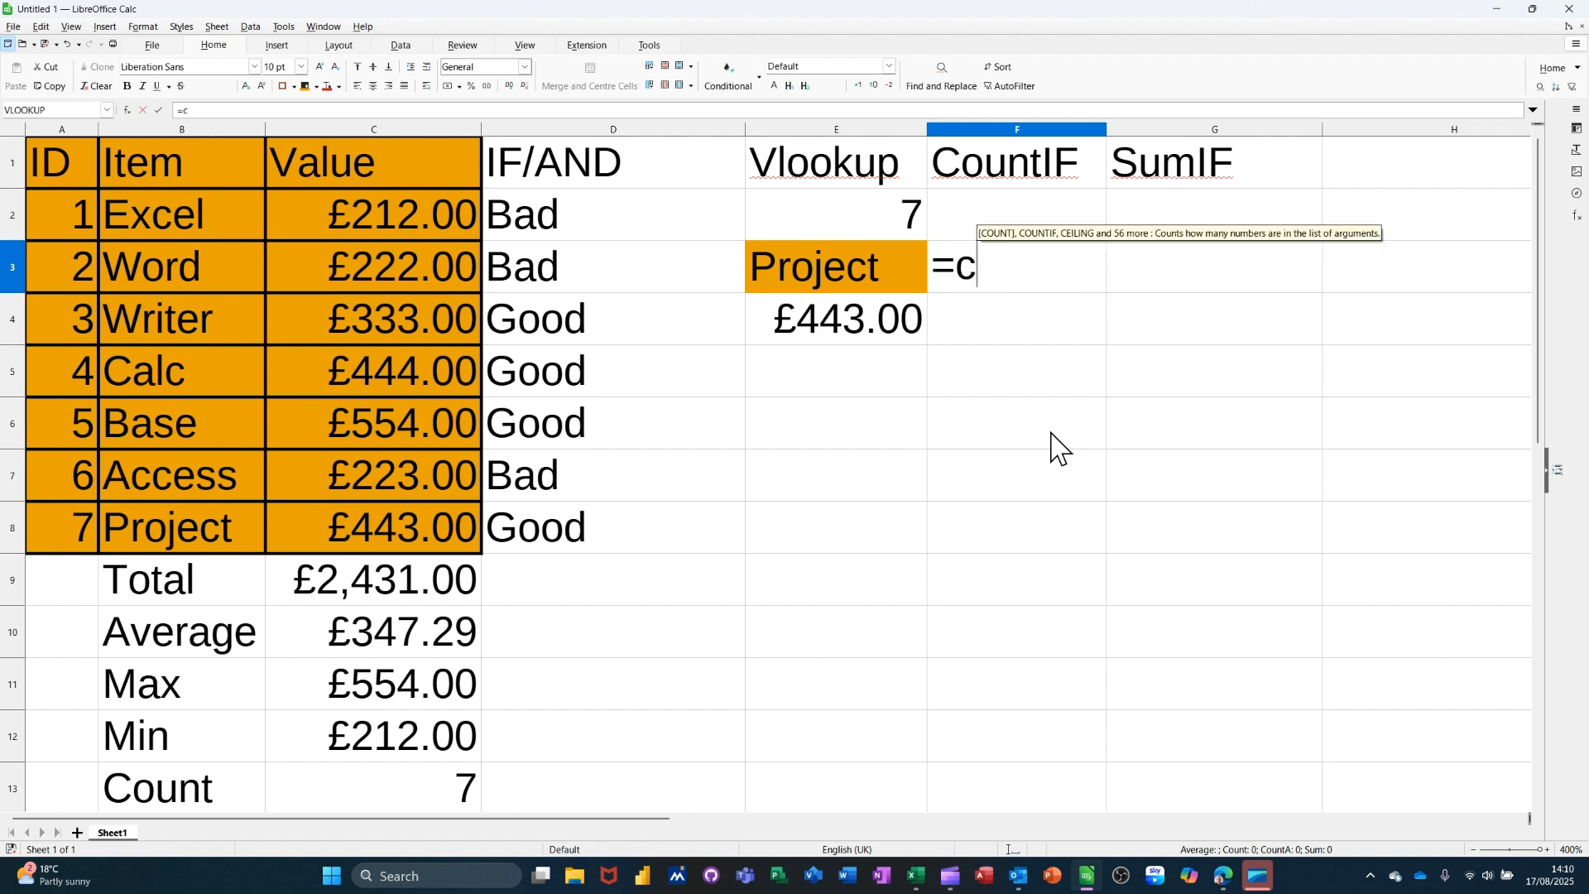
text(ount)
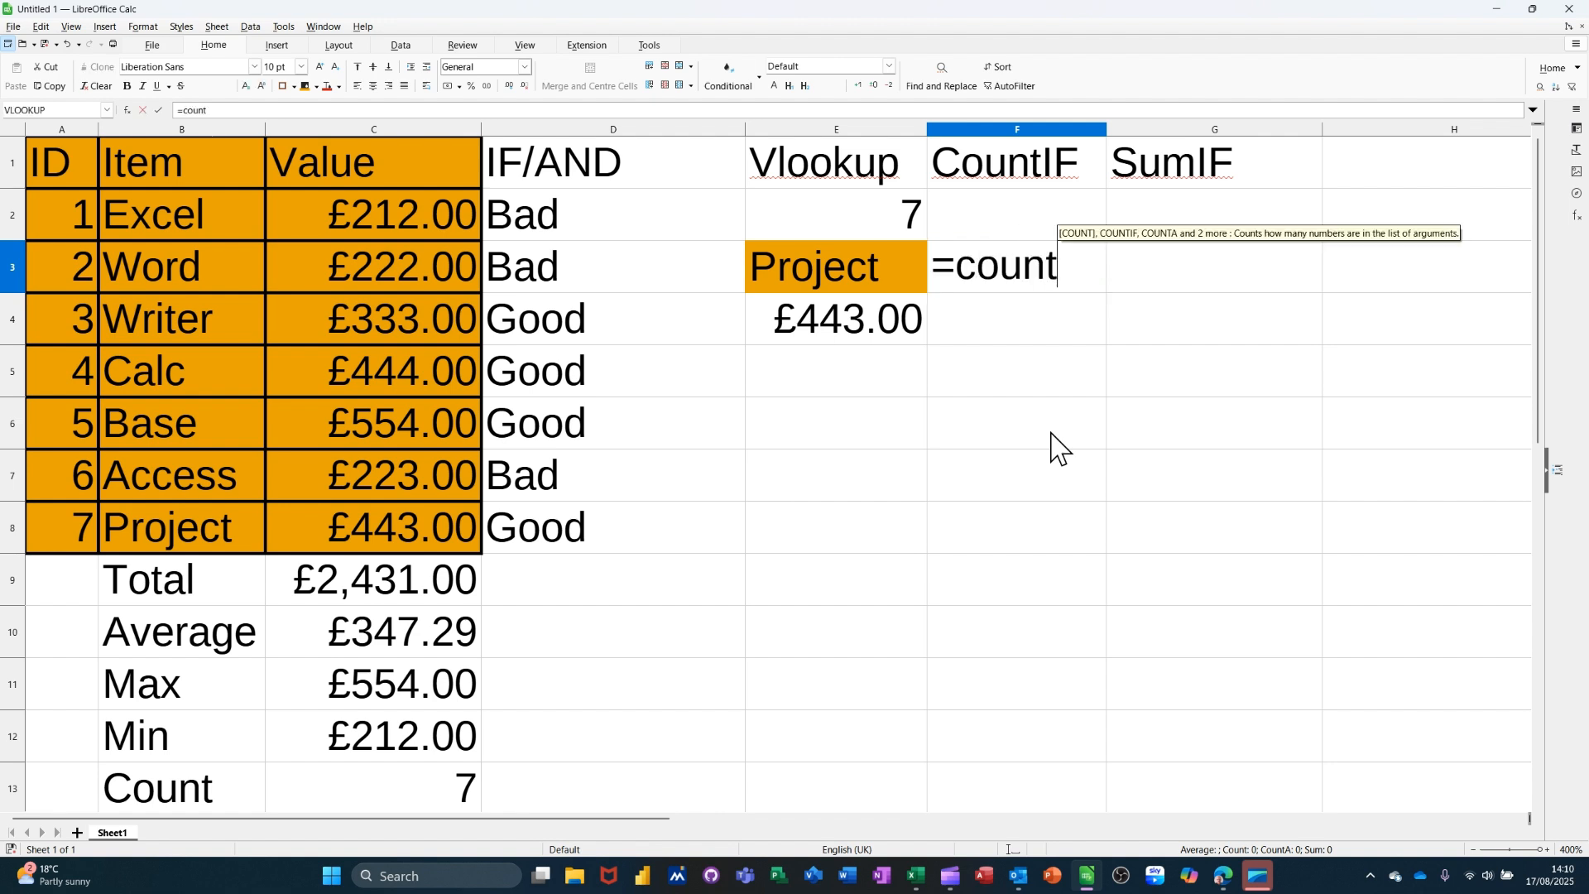
text(if()
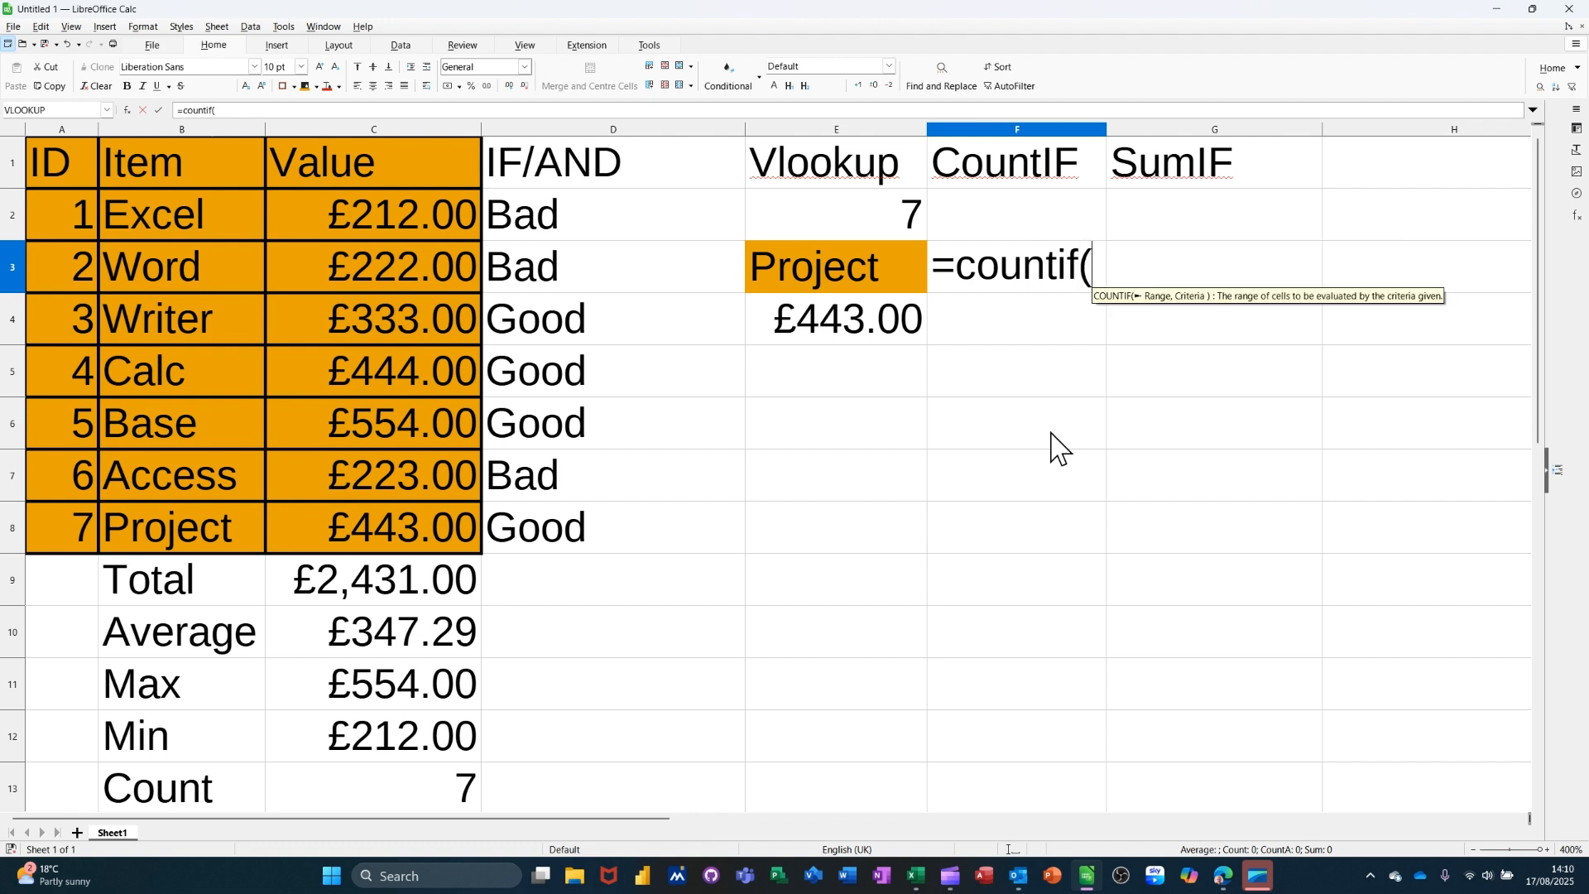
drag(368, 204, 370, 534)
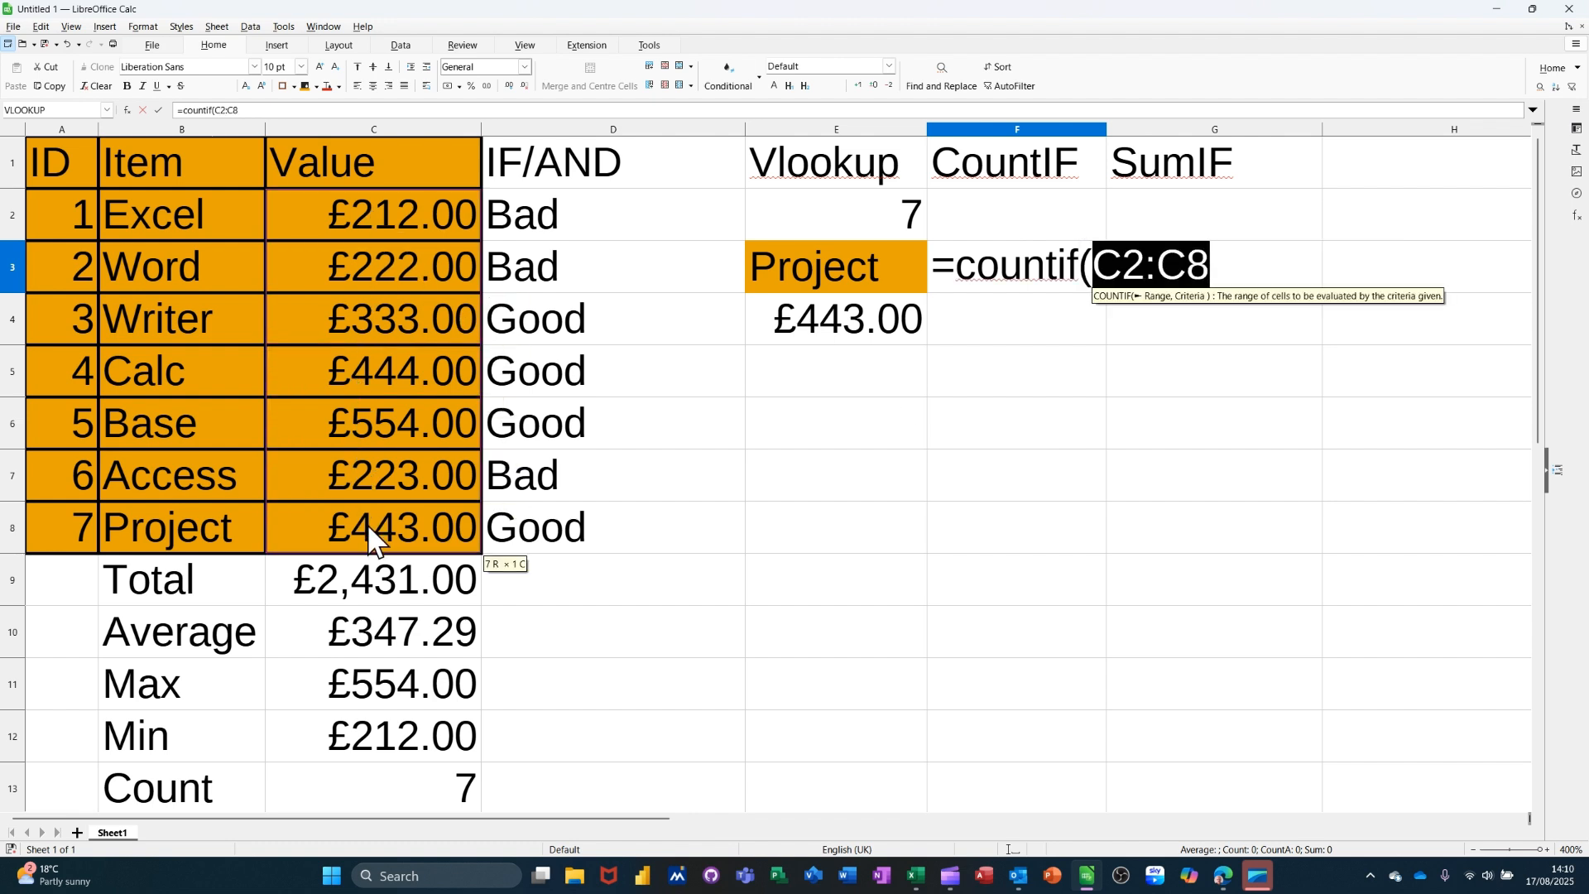
text(,)
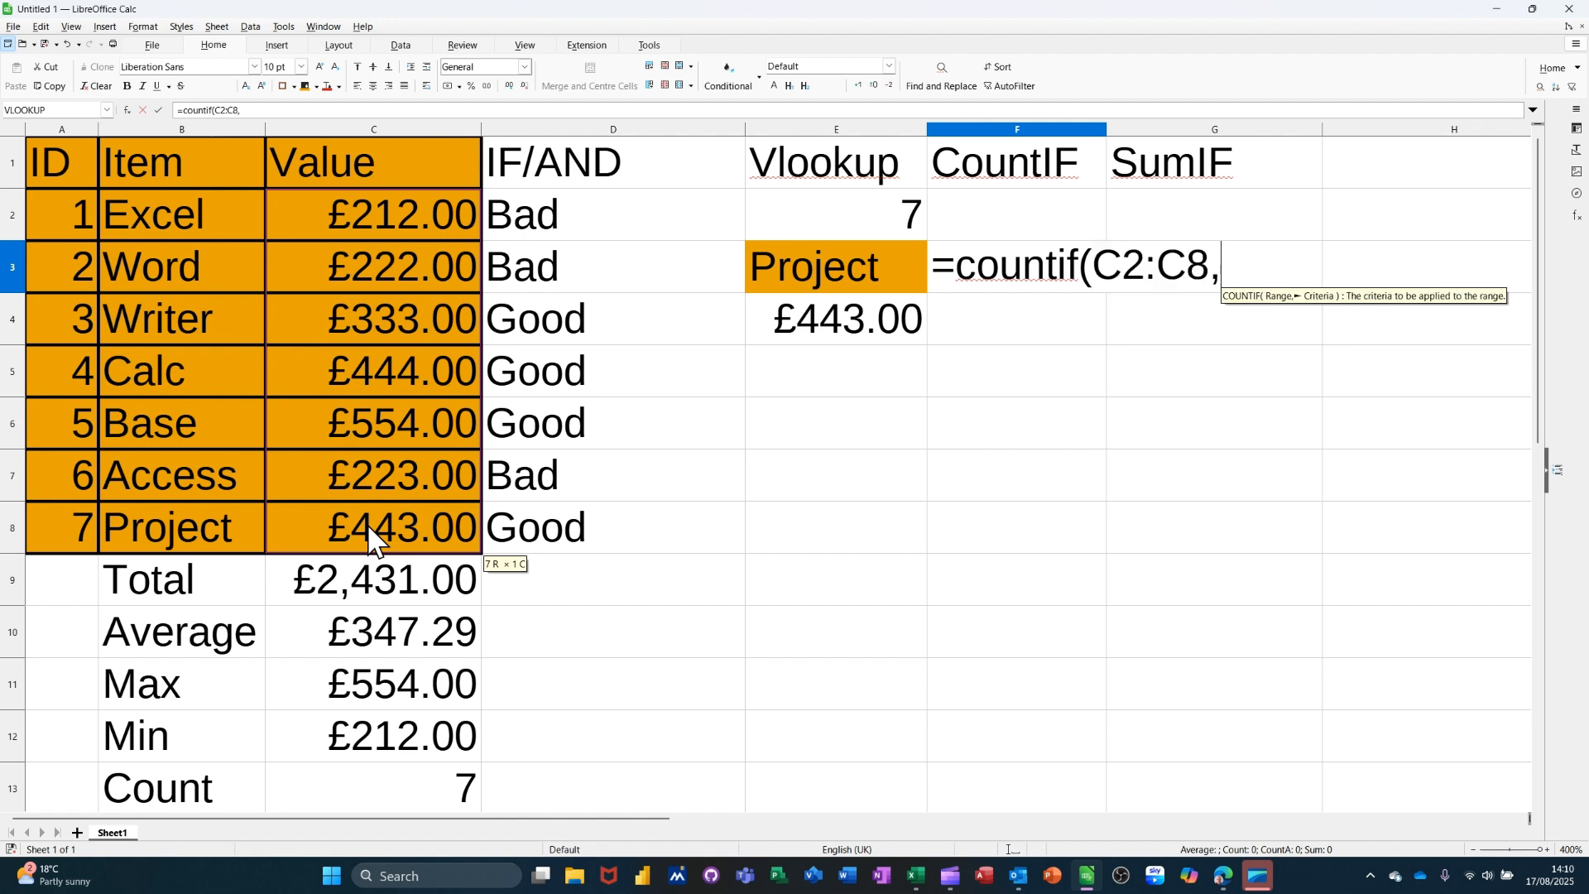
text(")
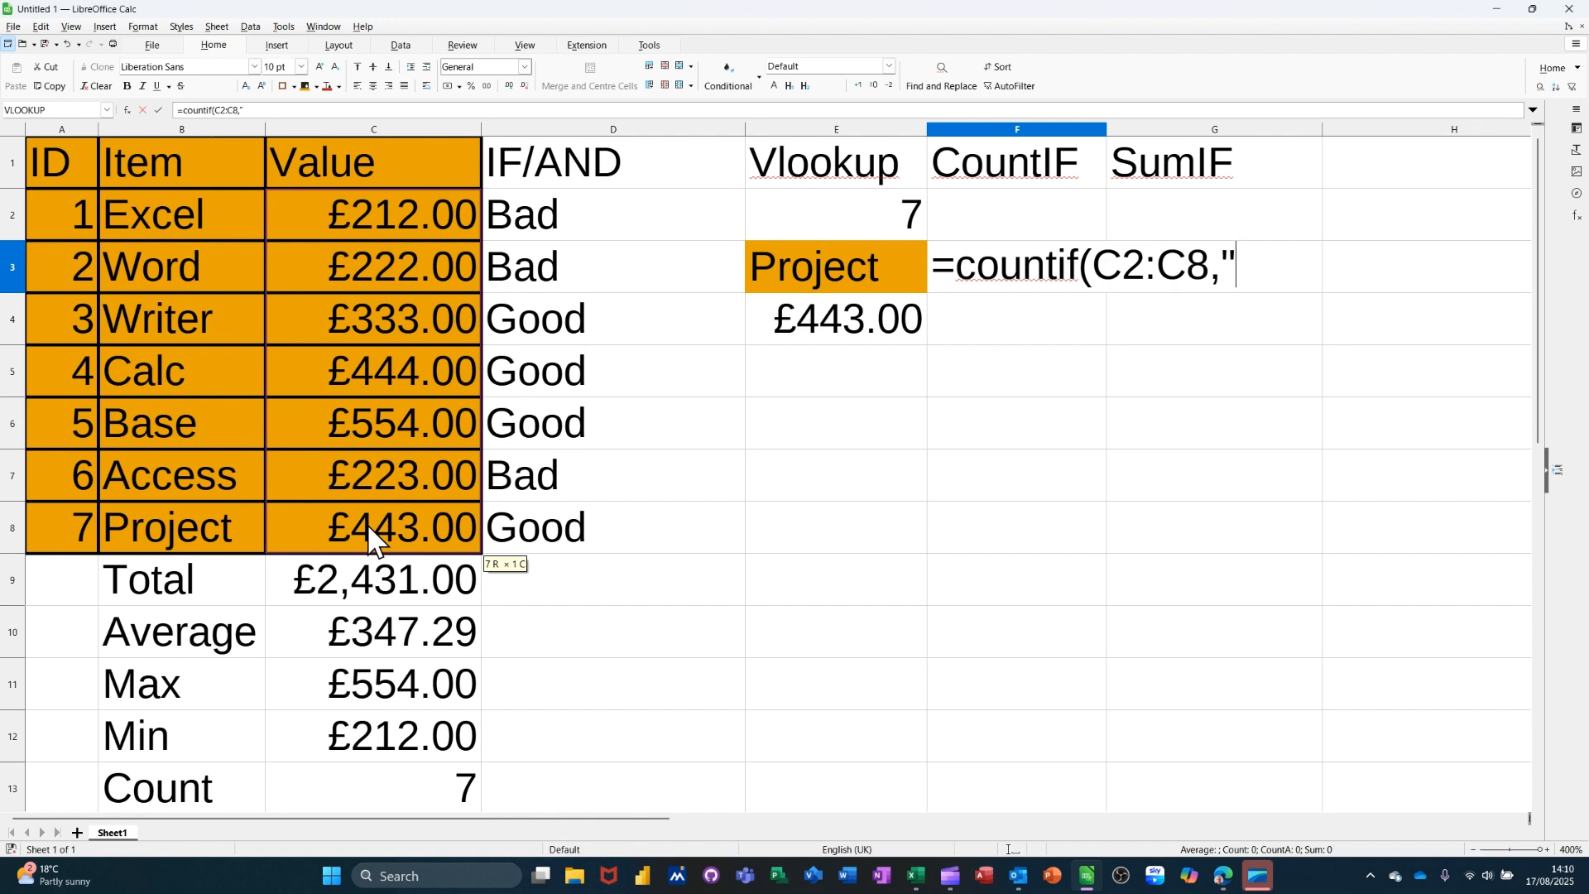
text(>300)
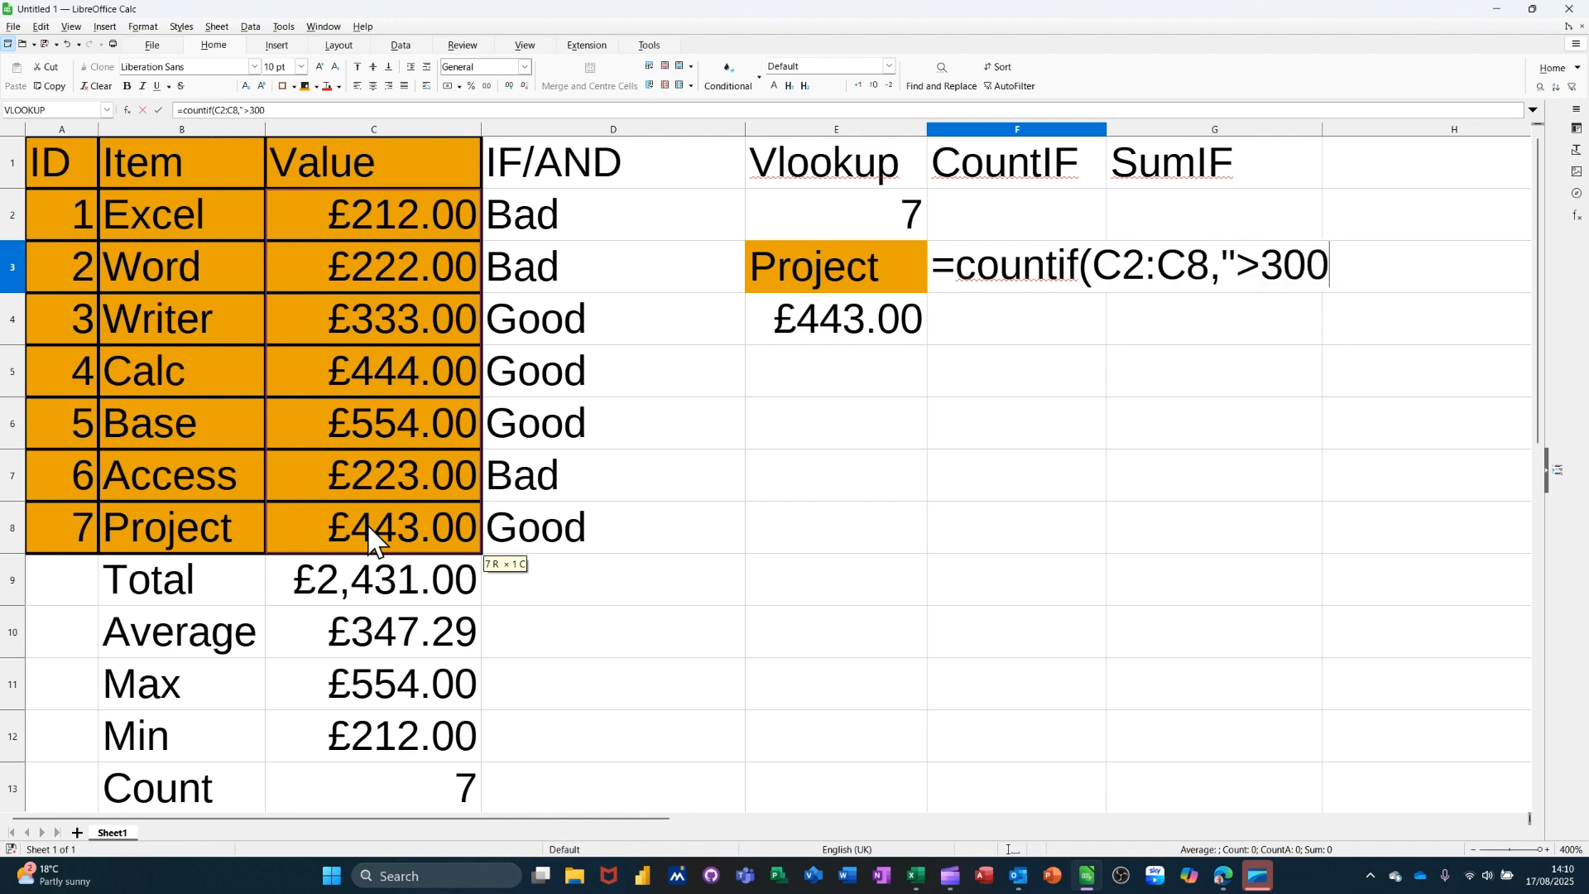
text(")
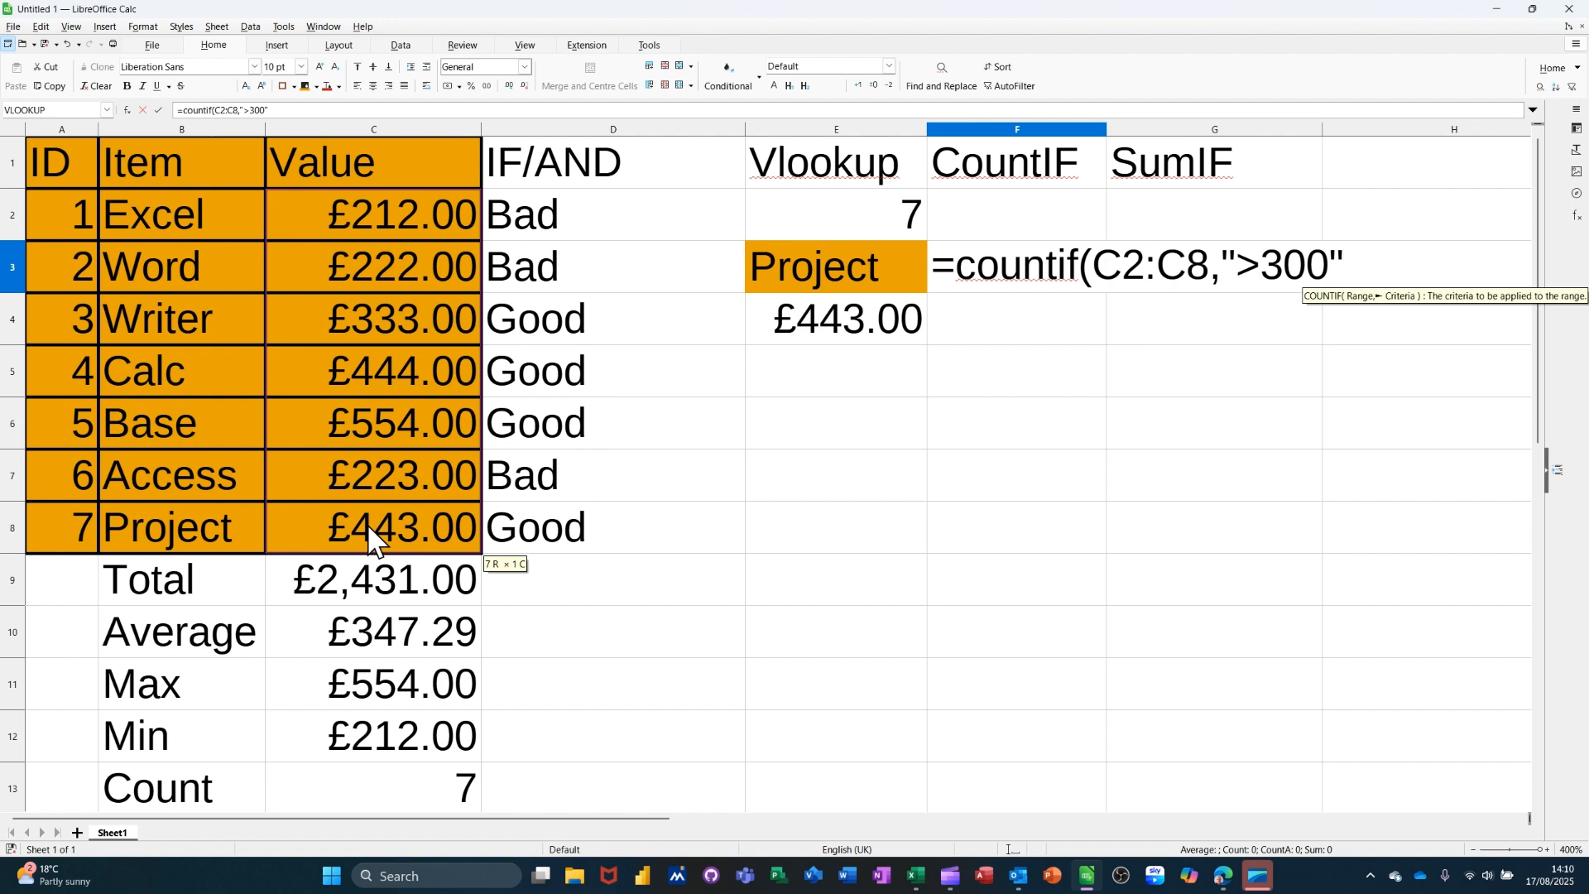
text())
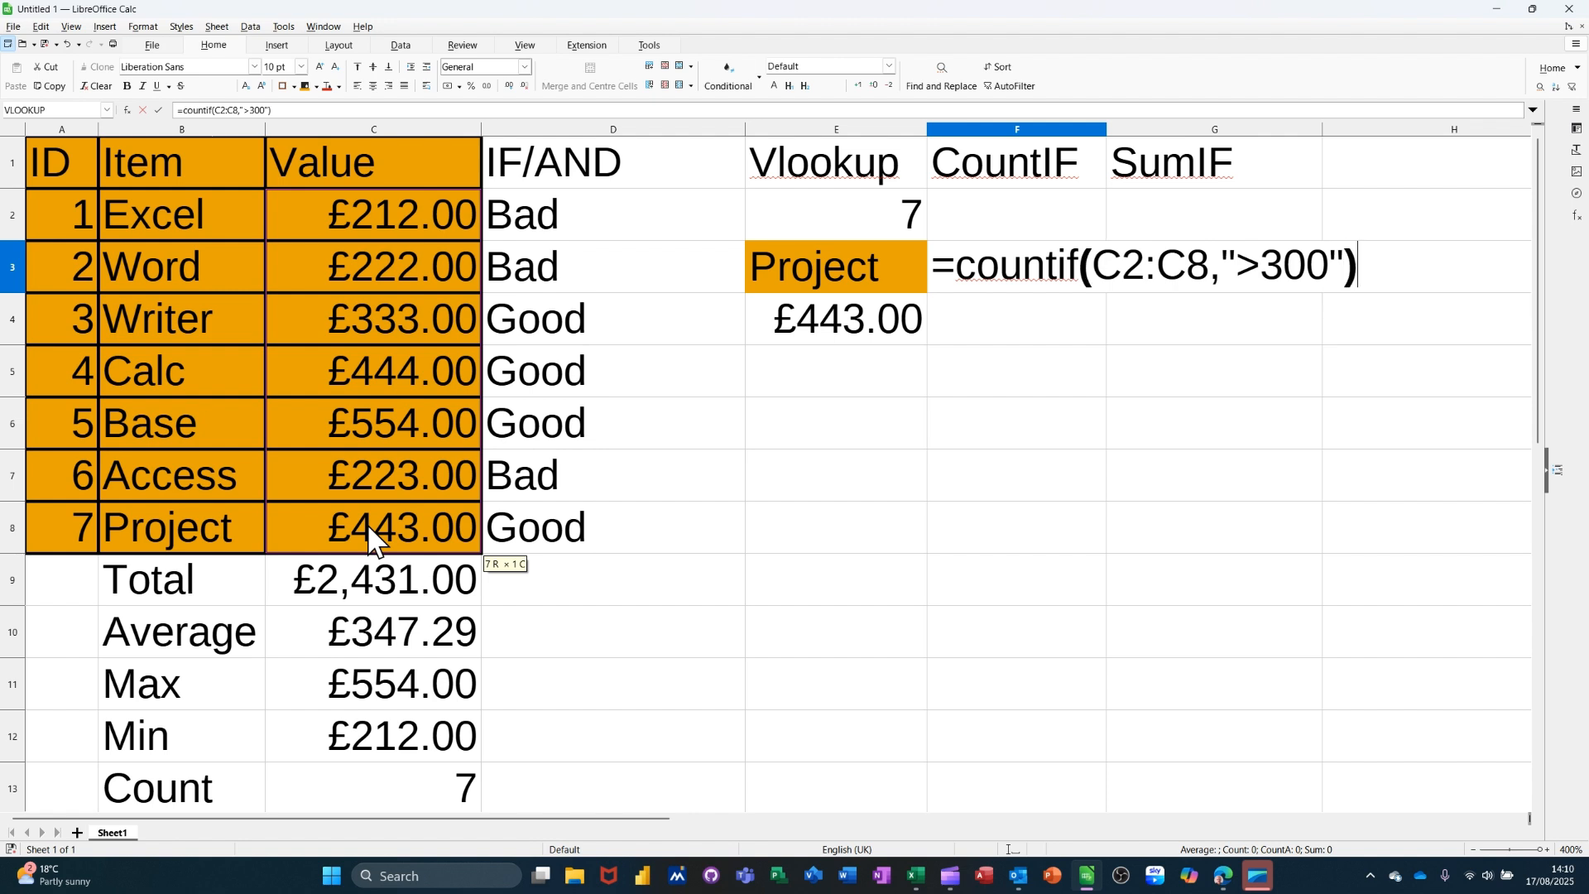
click(160, 112)
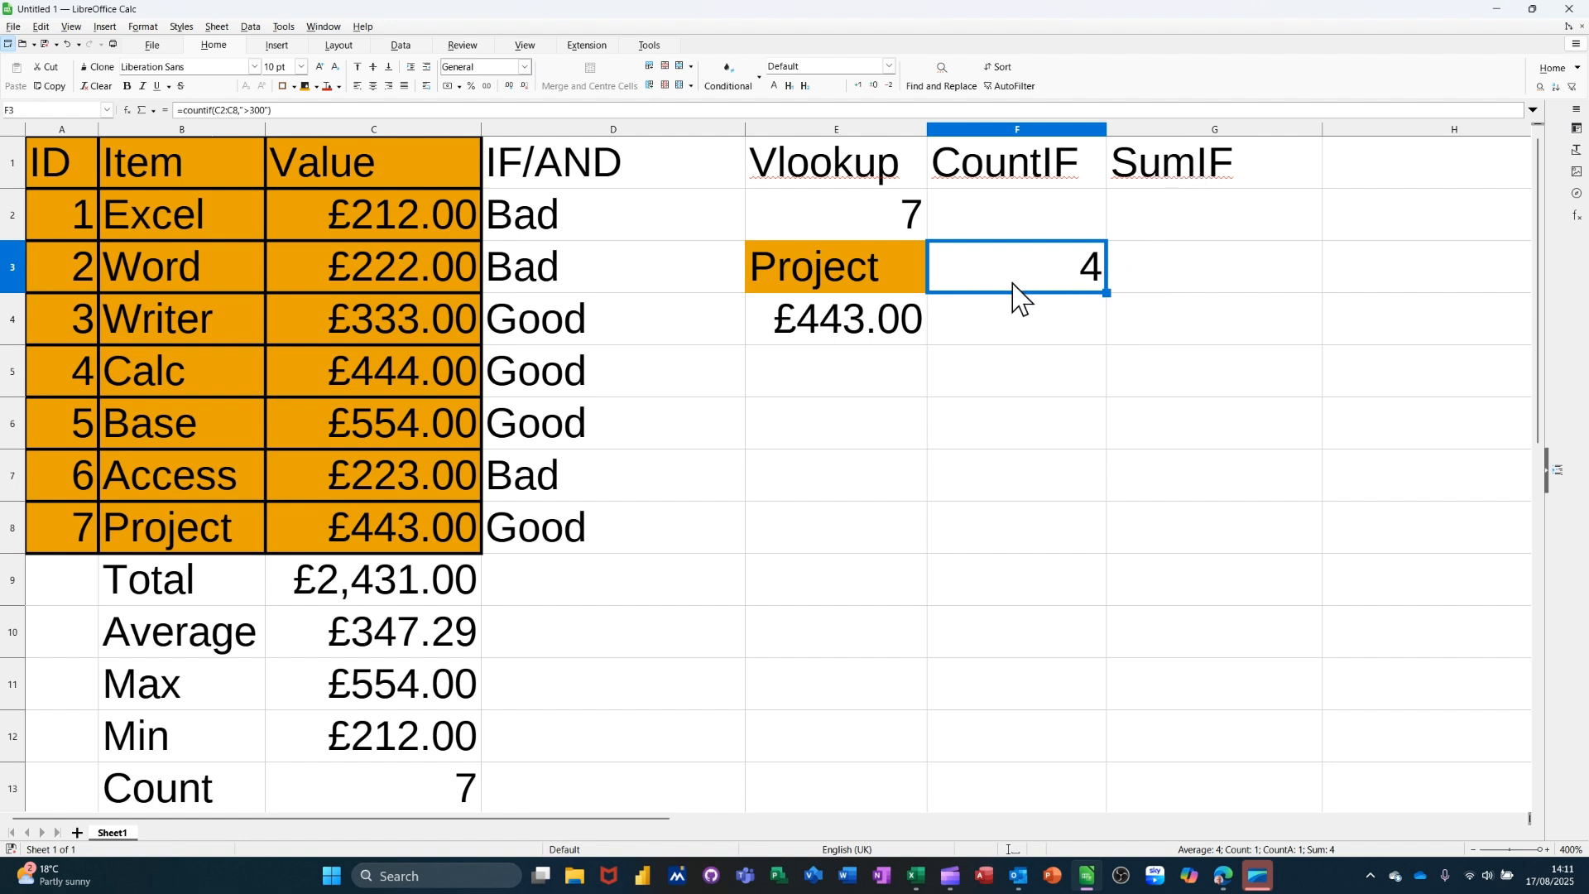
Step: Add up the item values above 300 by entering =sumif(C2:C8,">300") in G3 of the SumIF column
click(1192, 280)
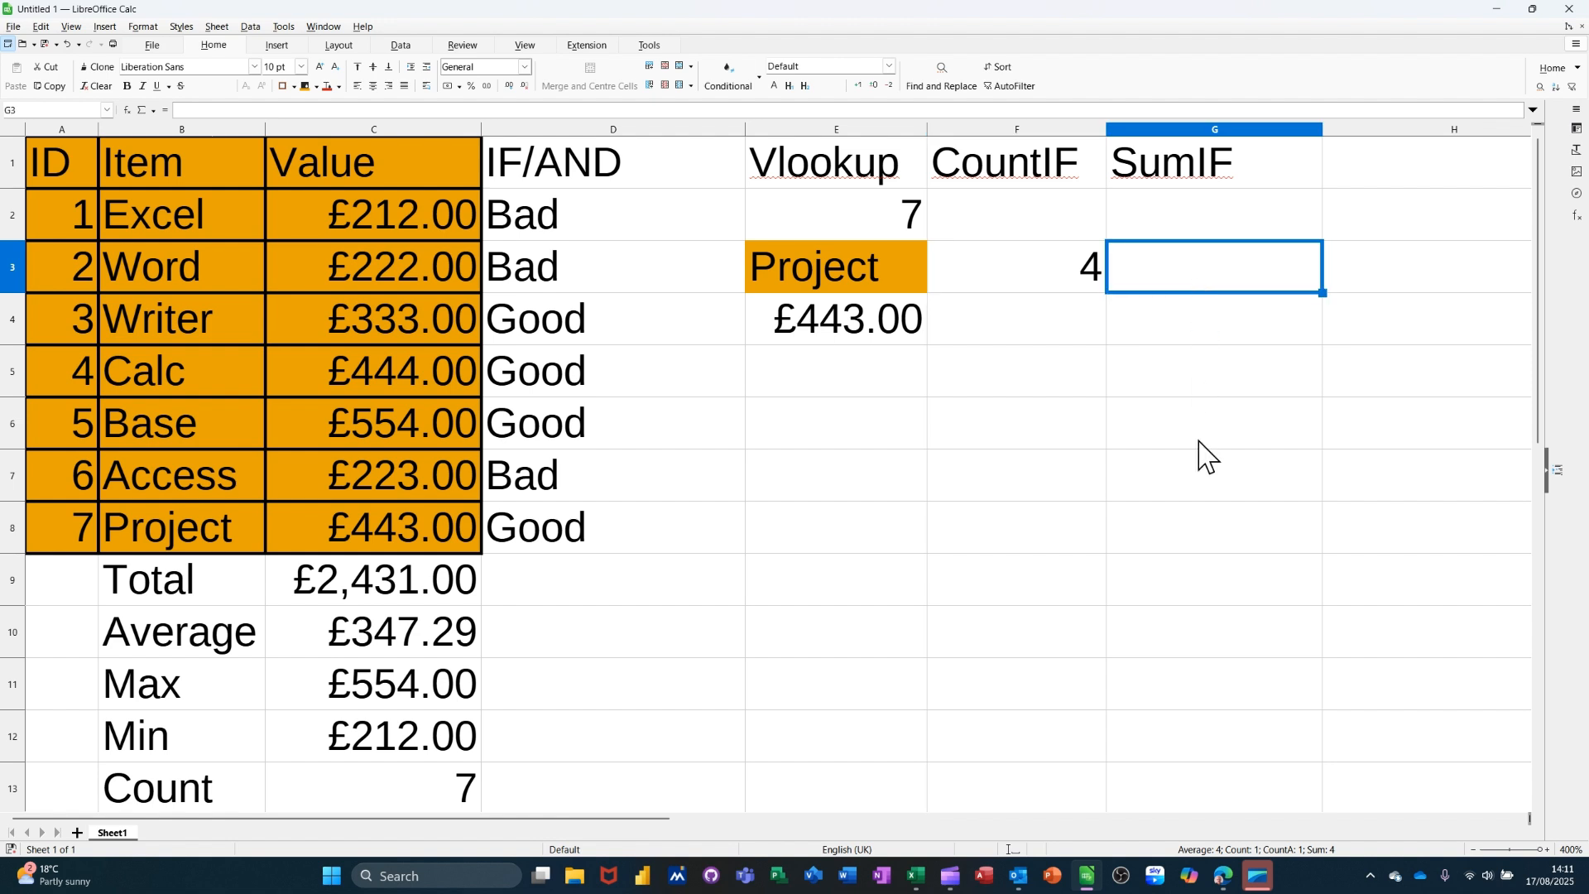
text(=)
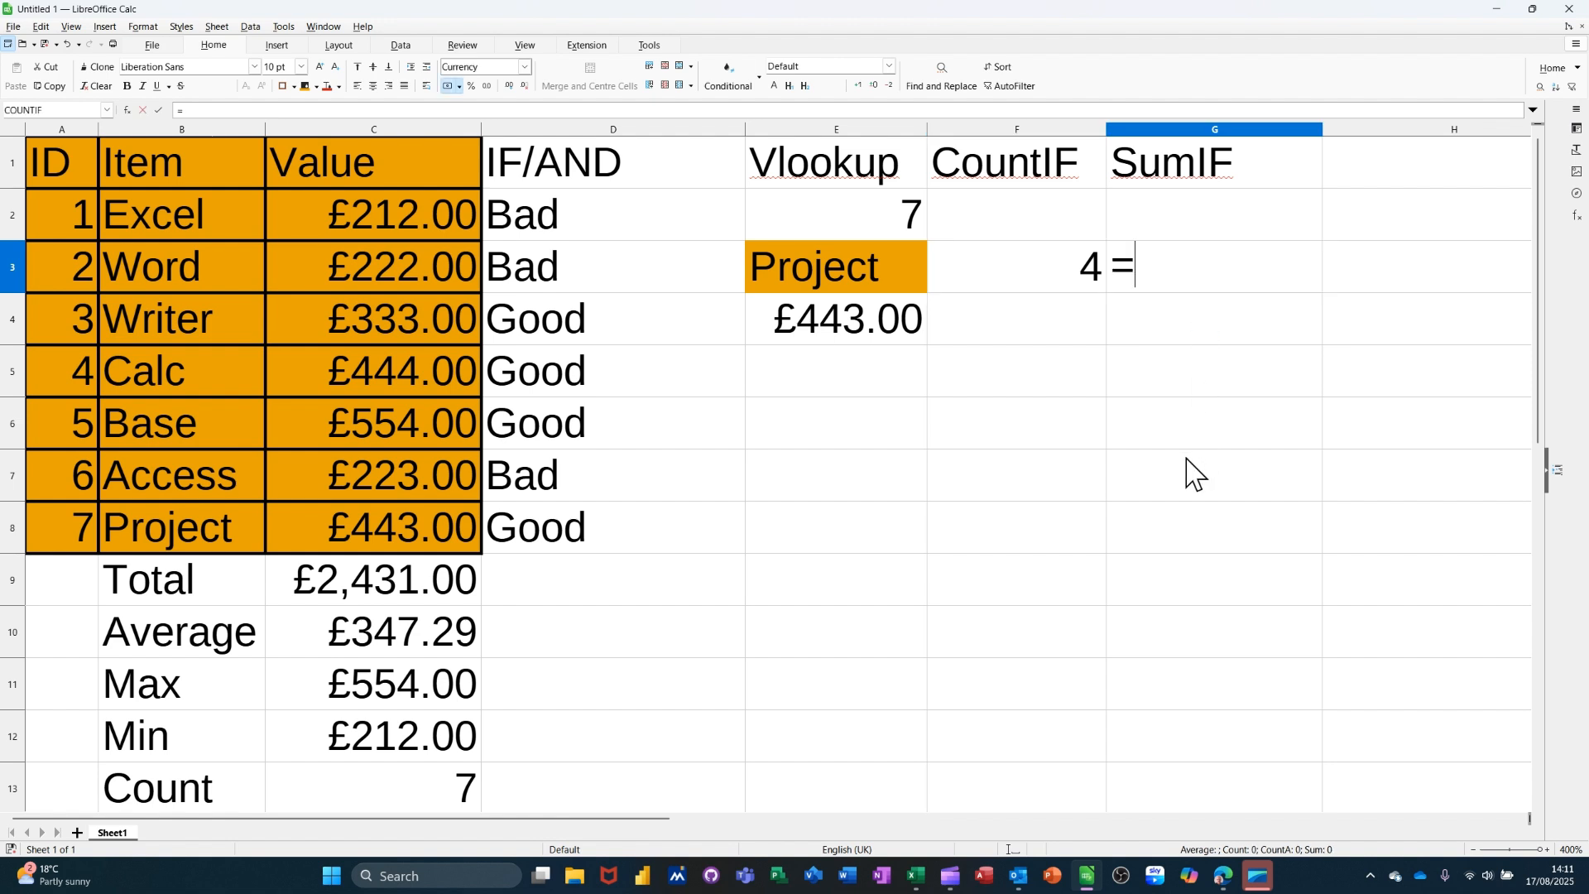
text(sumi)
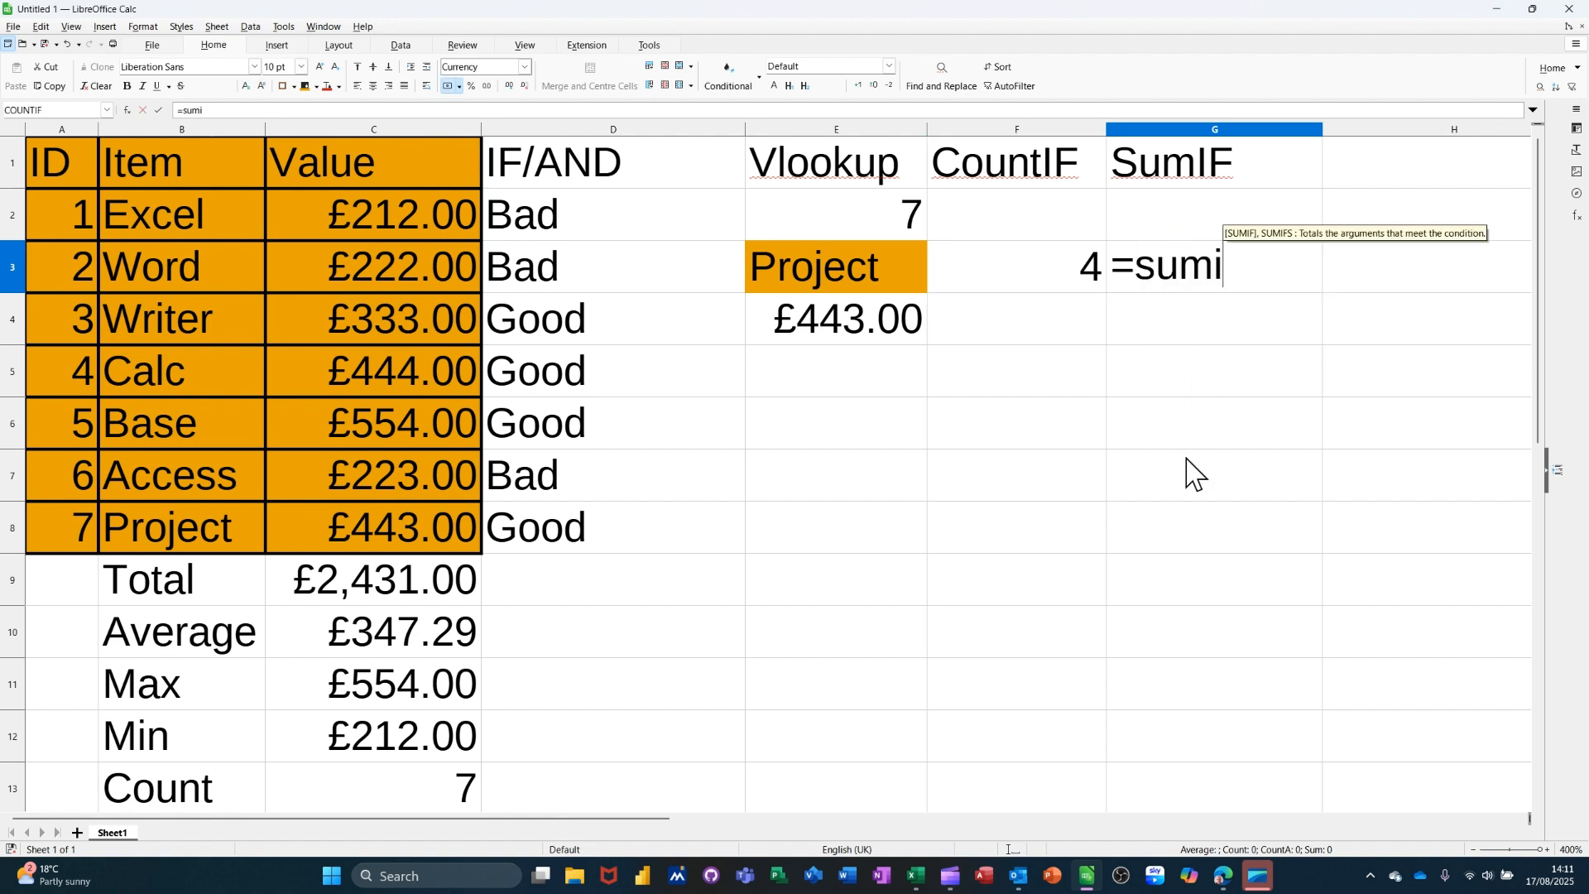
text(f()
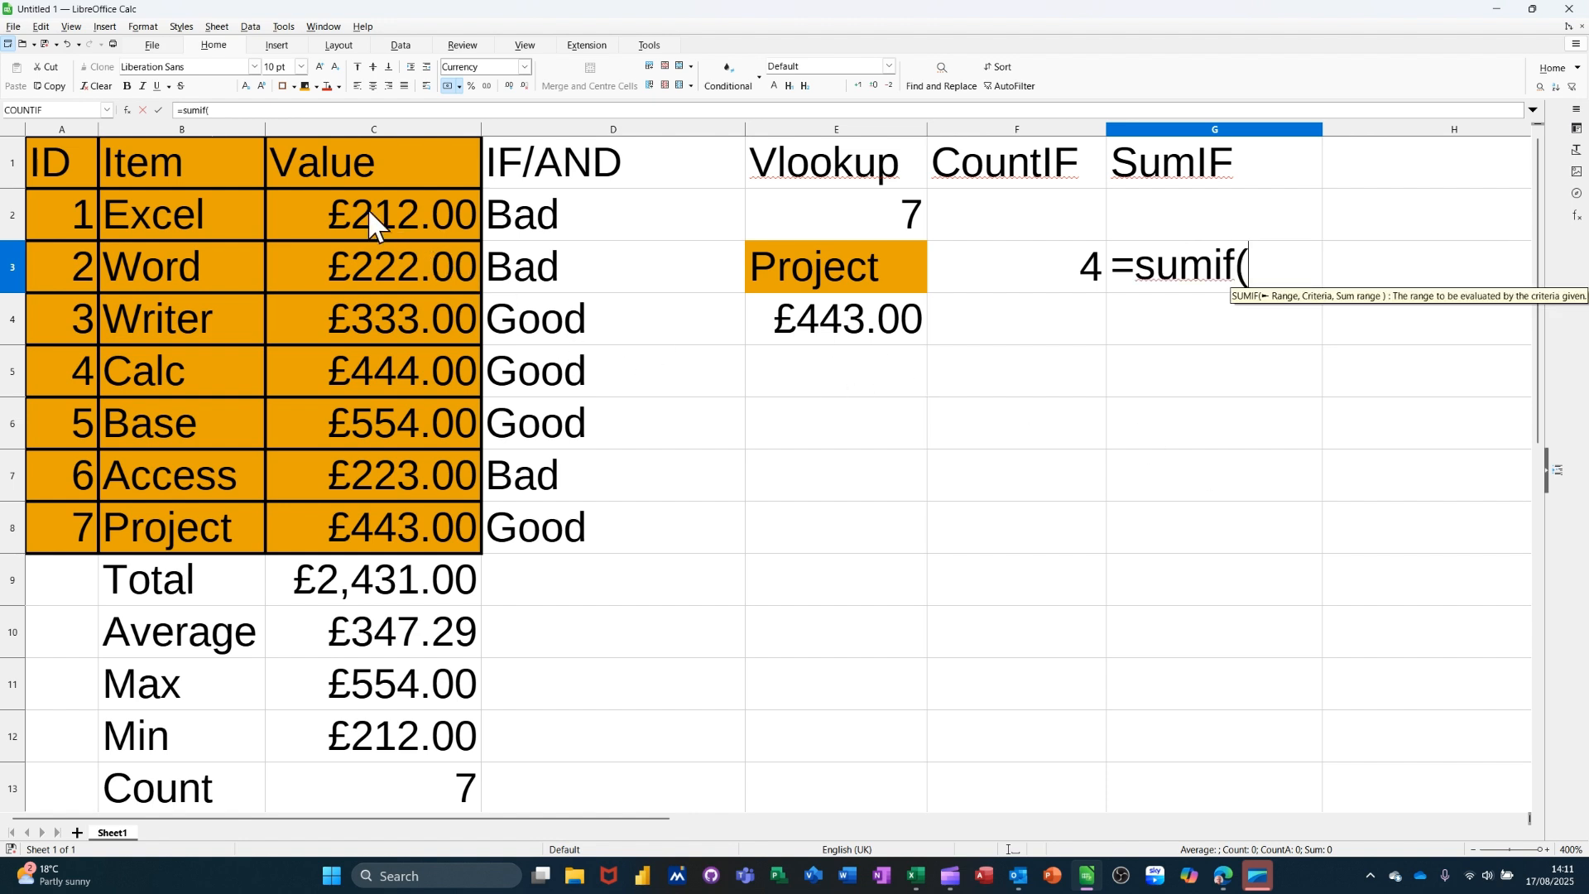
drag(367, 207, 340, 521)
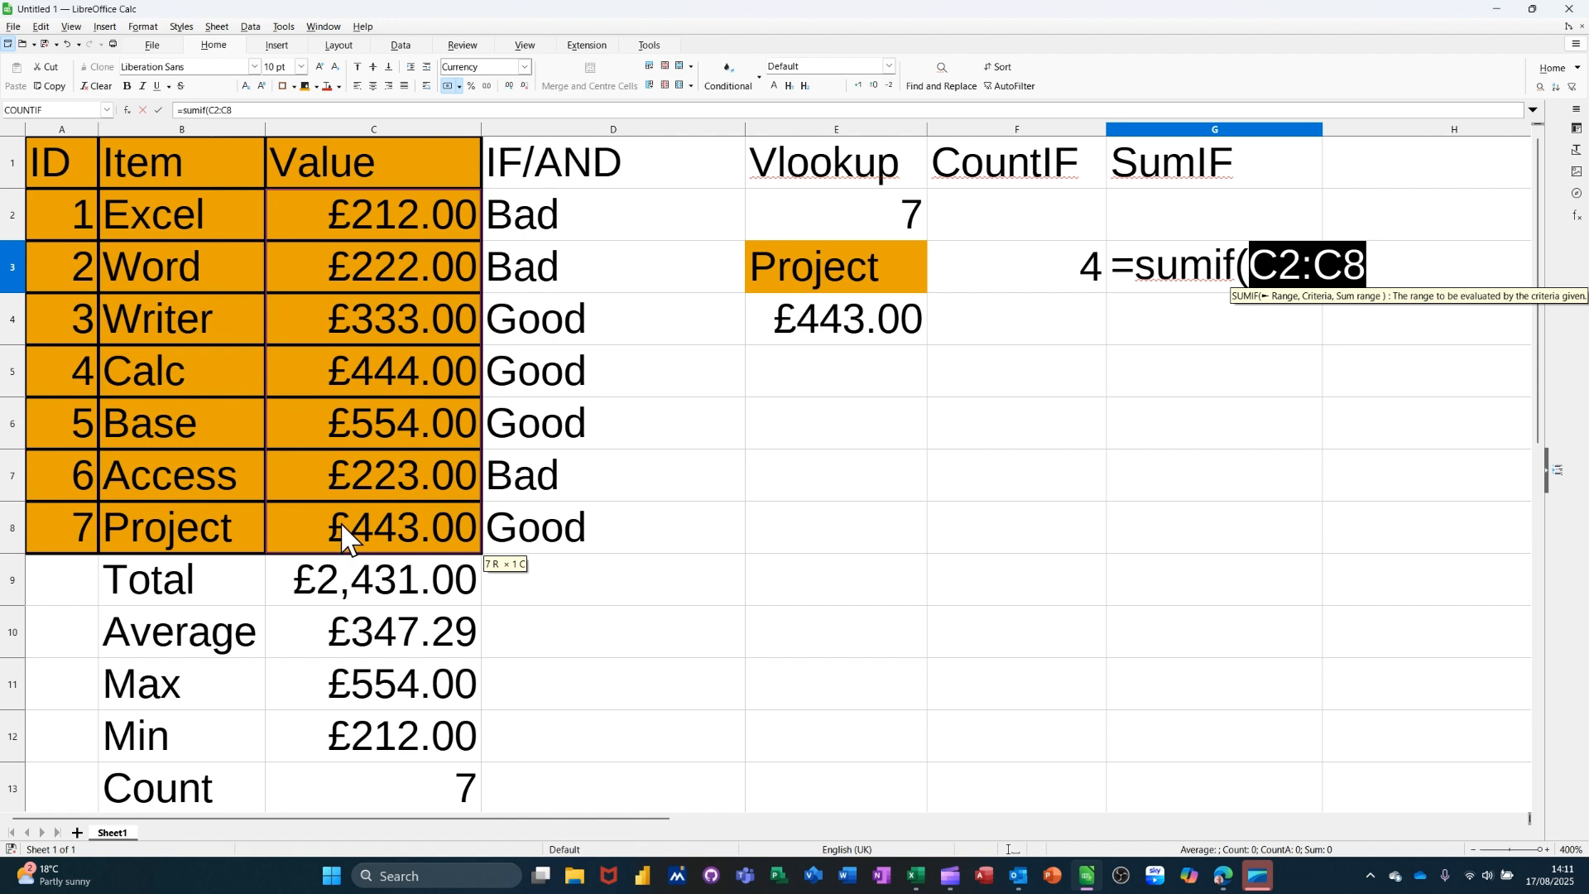
text(,)
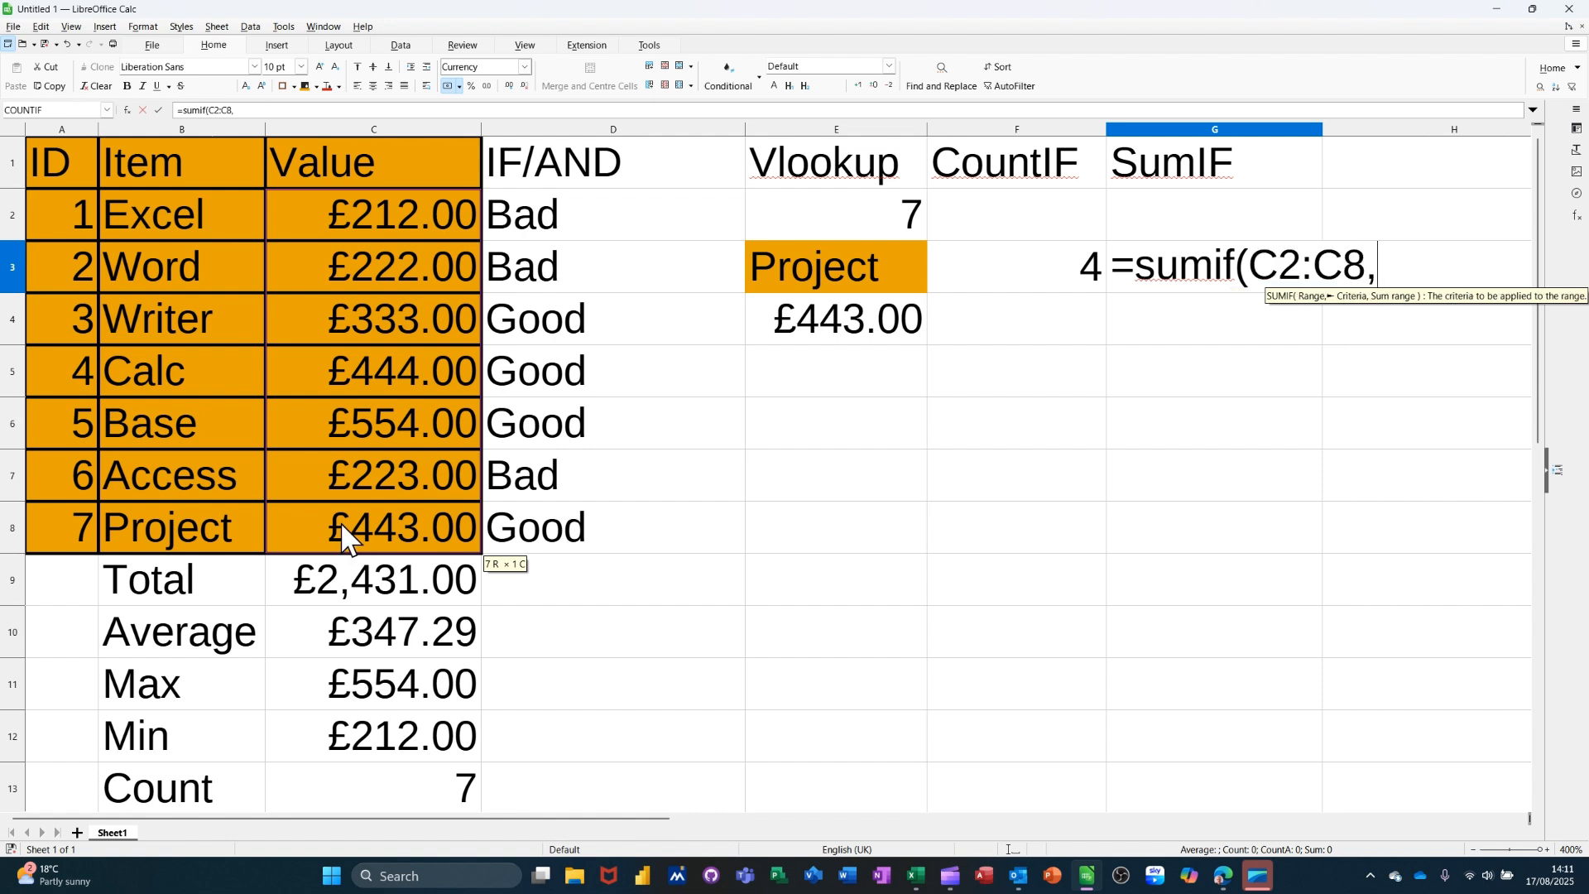
text(")
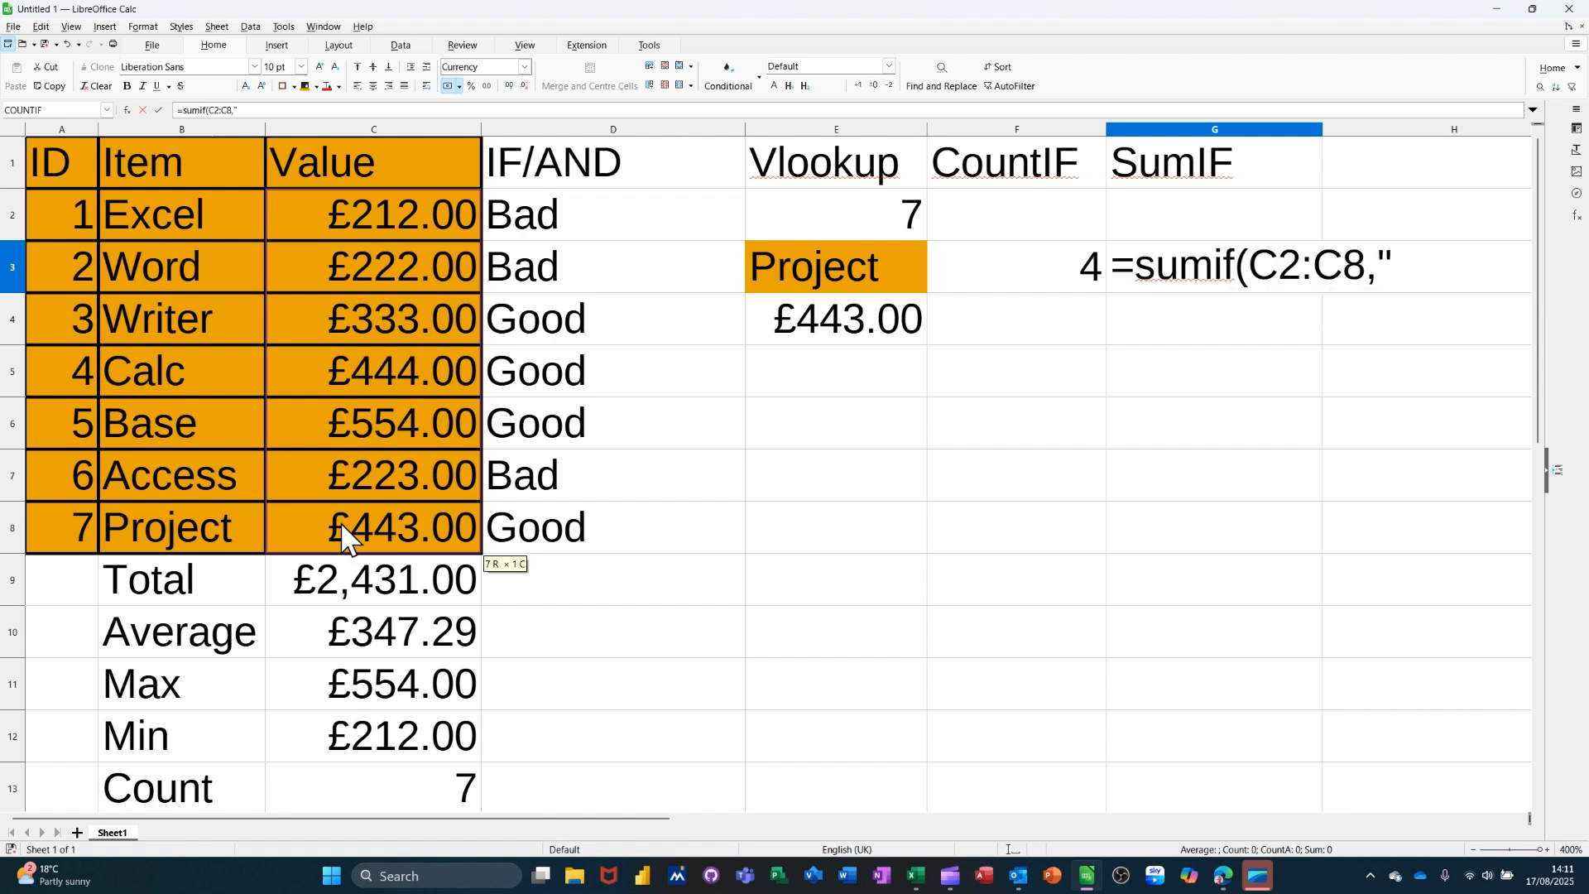
text(>300)
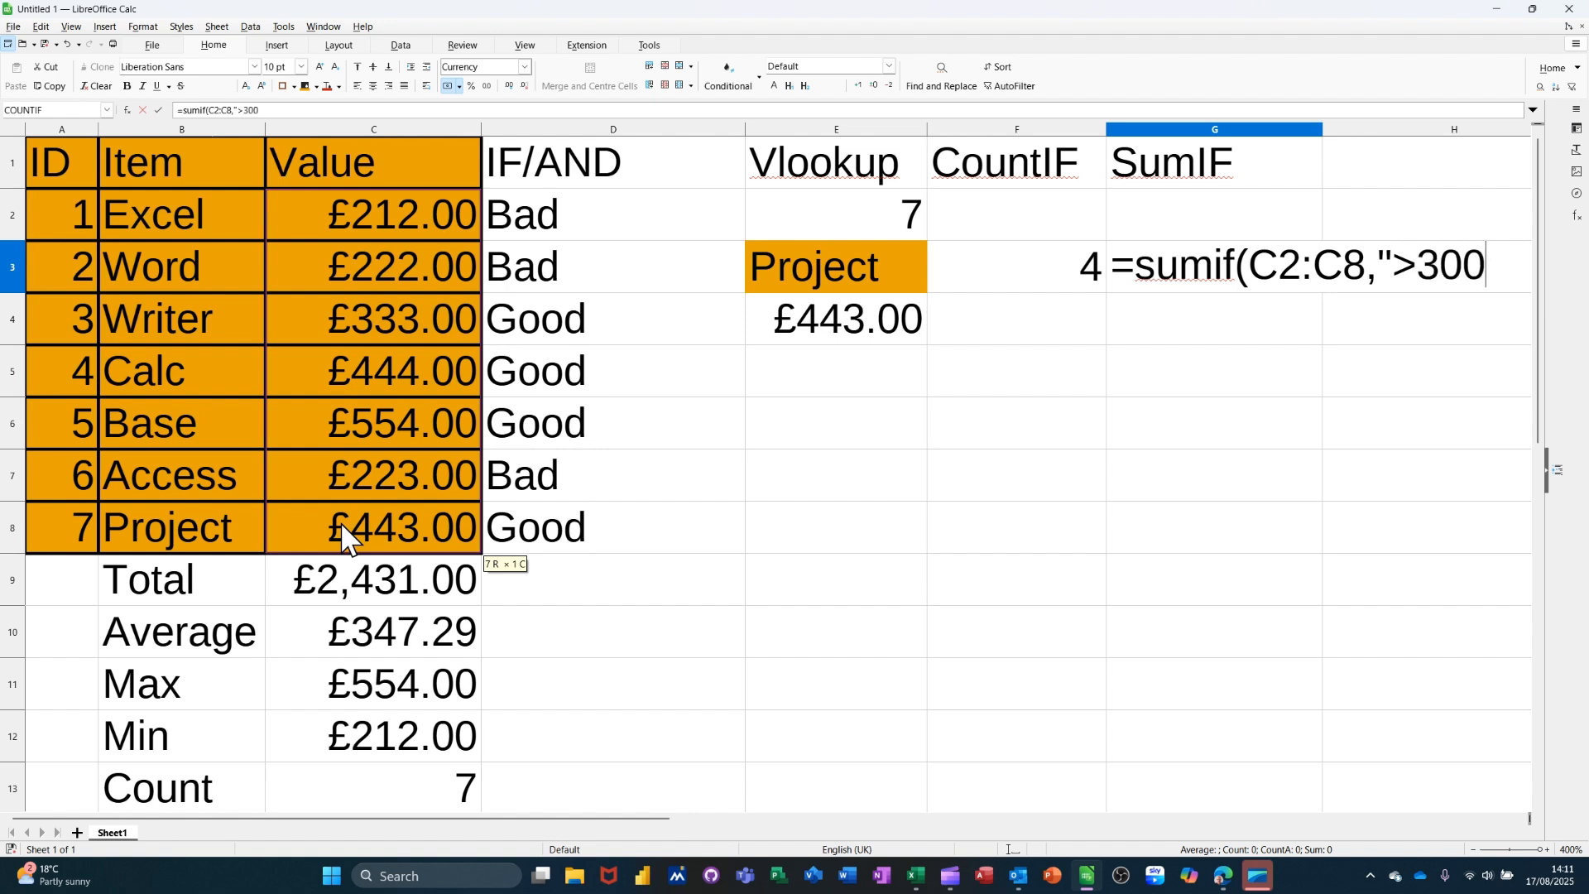
text(")
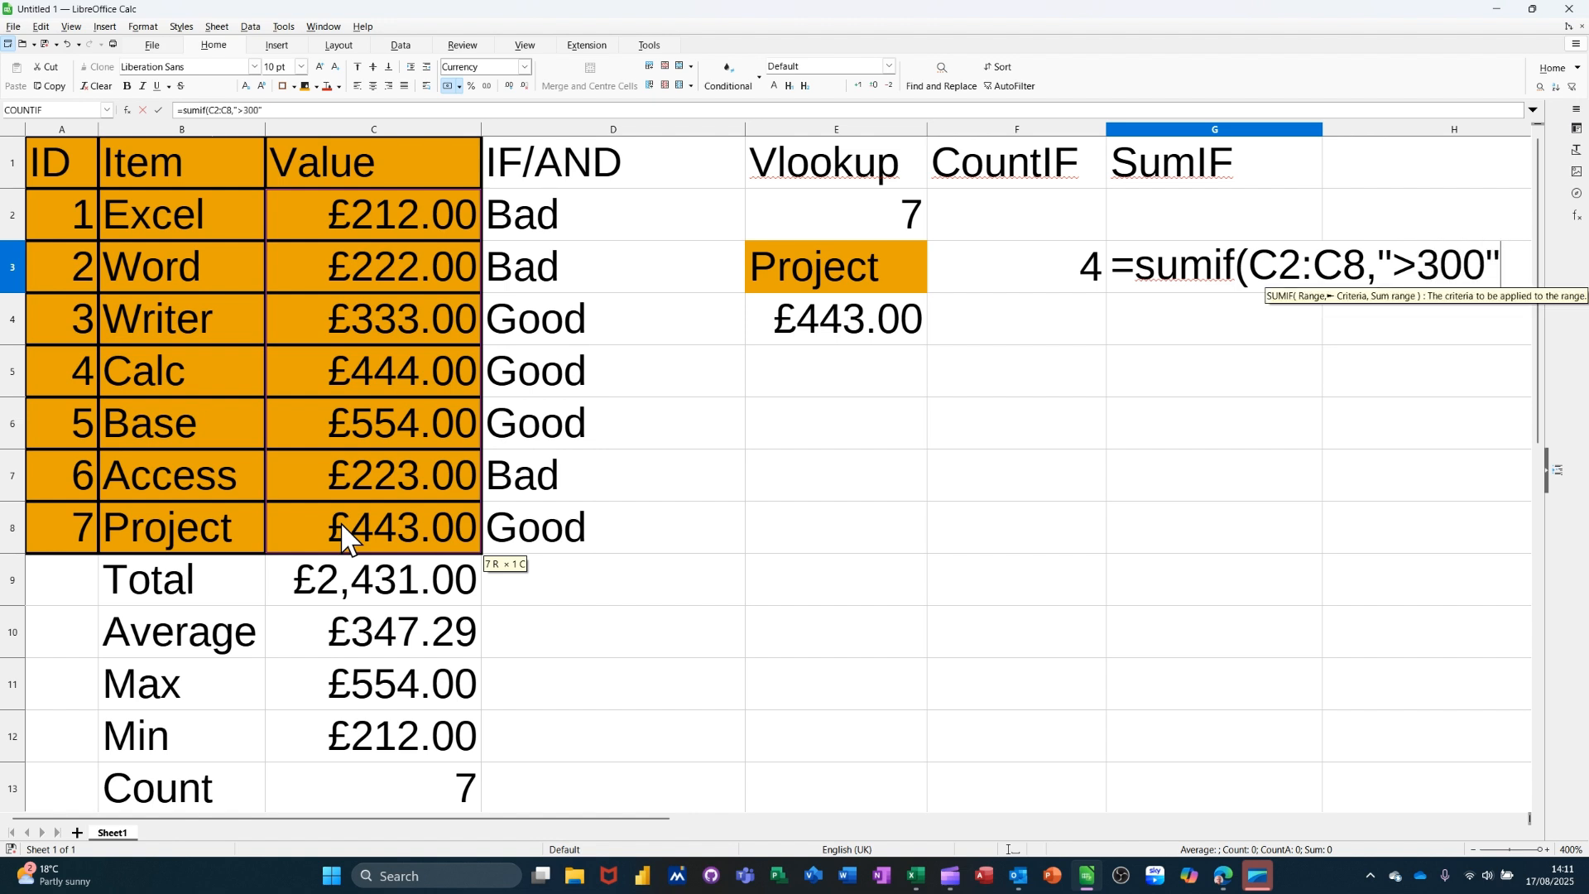
text())
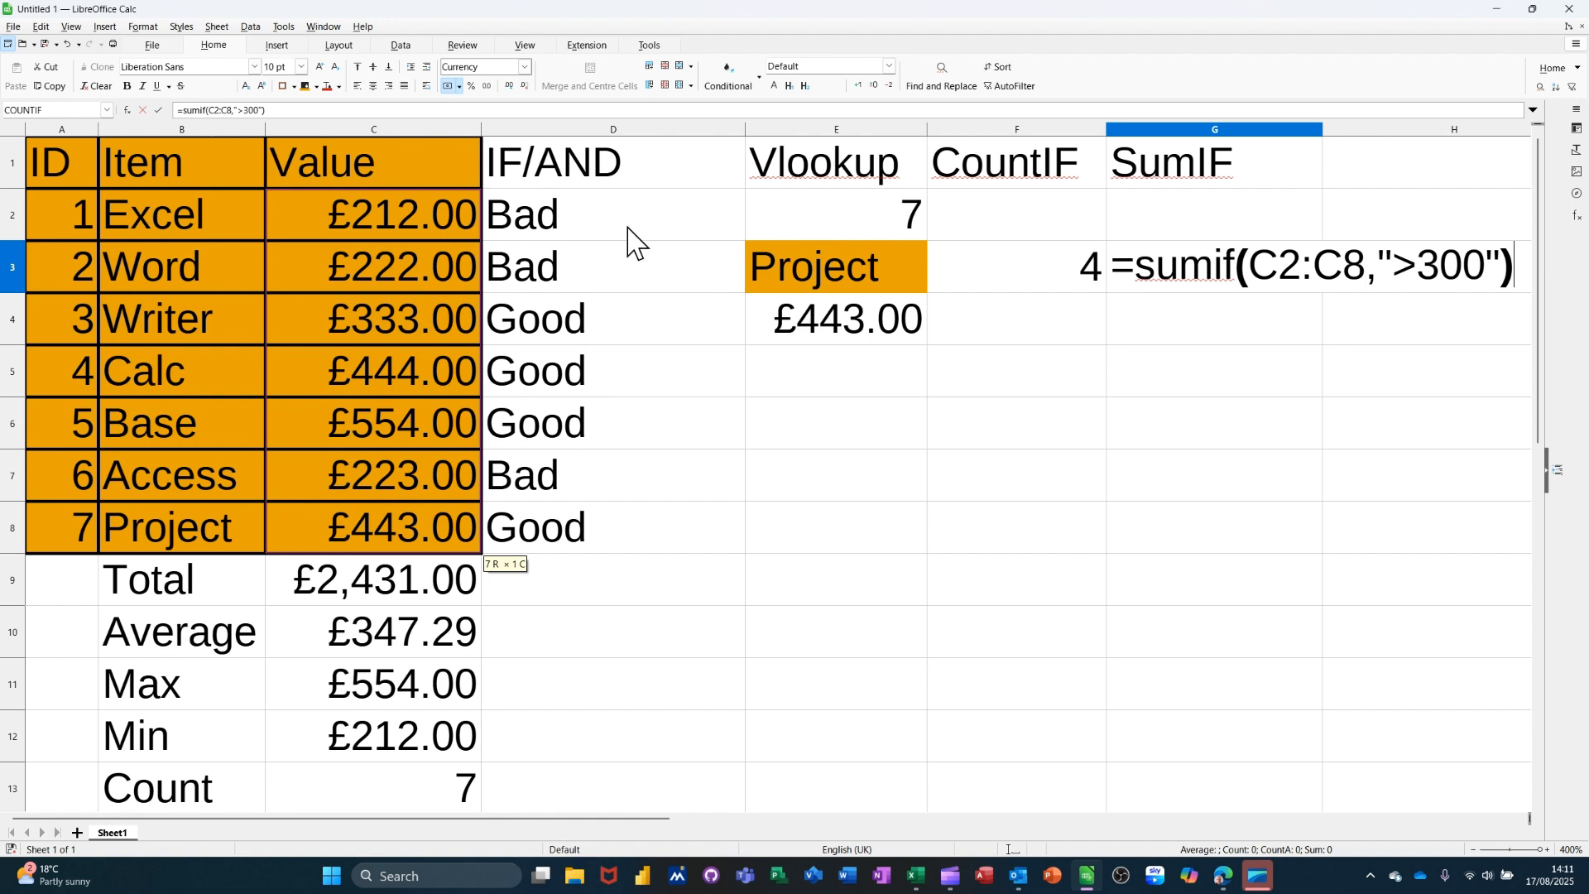
click(158, 109)
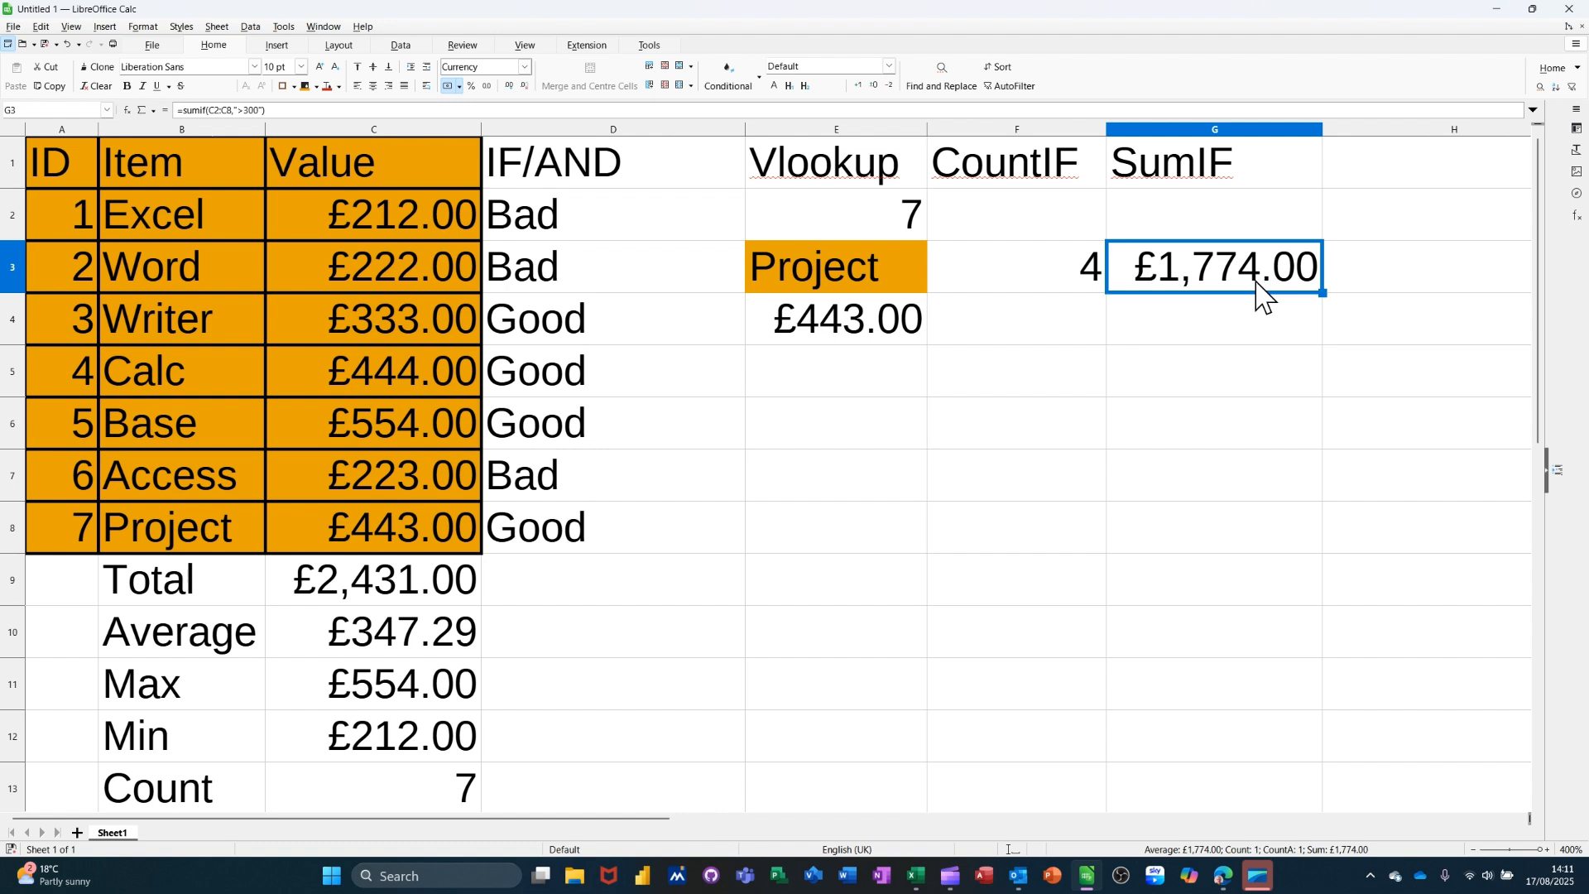
Step: Select the values above 300 in C4:C6 and C8 together to check their count and sum against the formulas
click(364, 319)
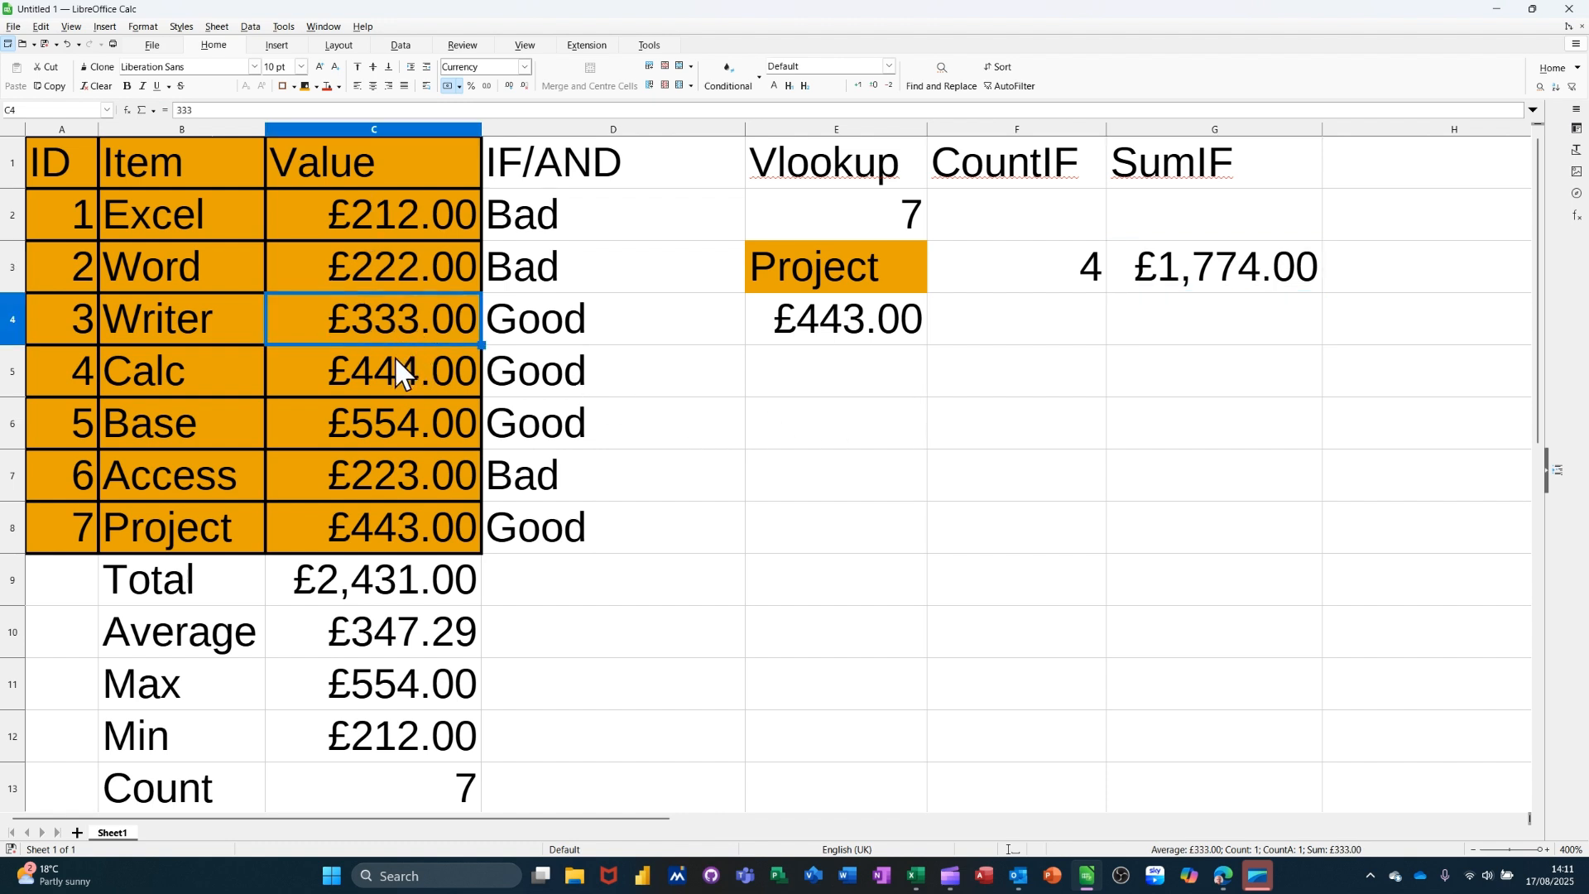
drag(388, 362, 402, 497)
ctrl+click(406, 536)
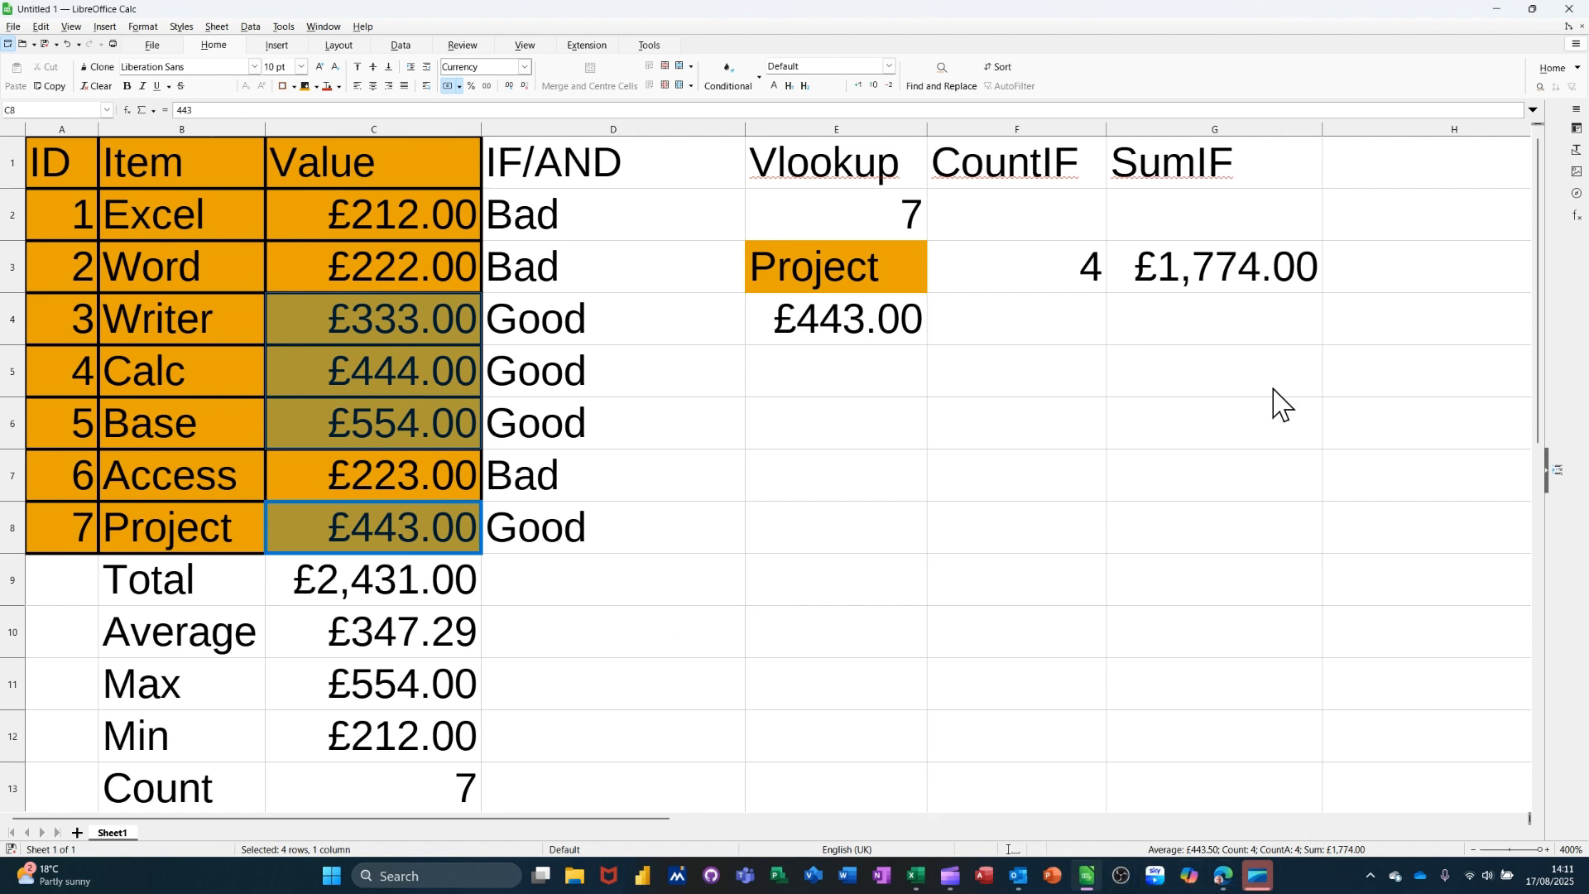
click(440, 365)
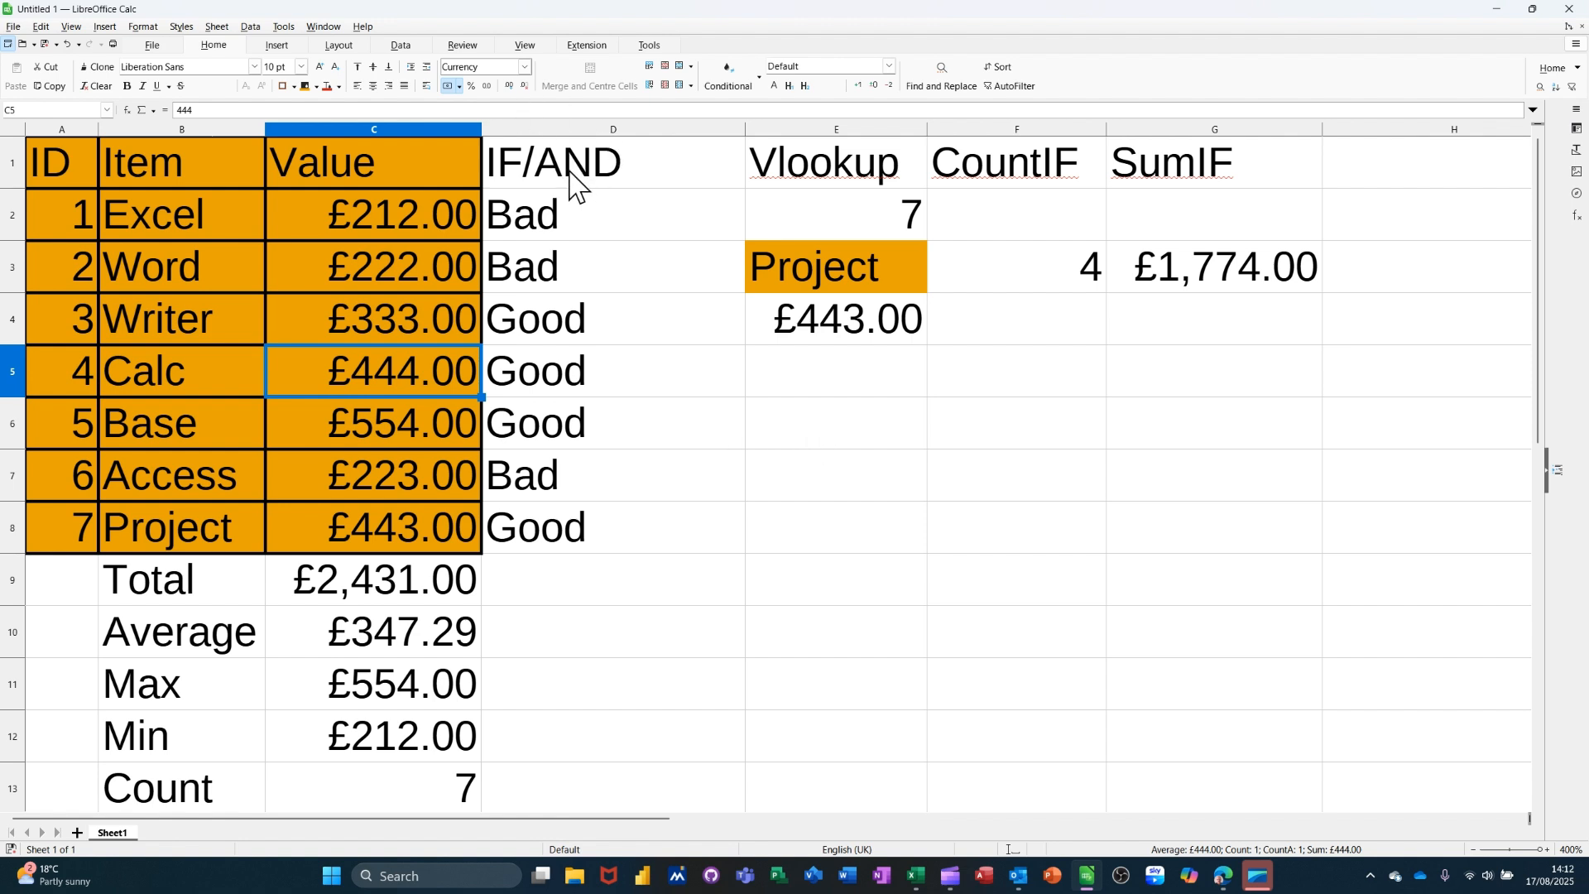
Step: Enter =and(D2="Bad",D3="Bad") in E6 to test whether both the Excel and Word ratings are Bad
click(828, 437)
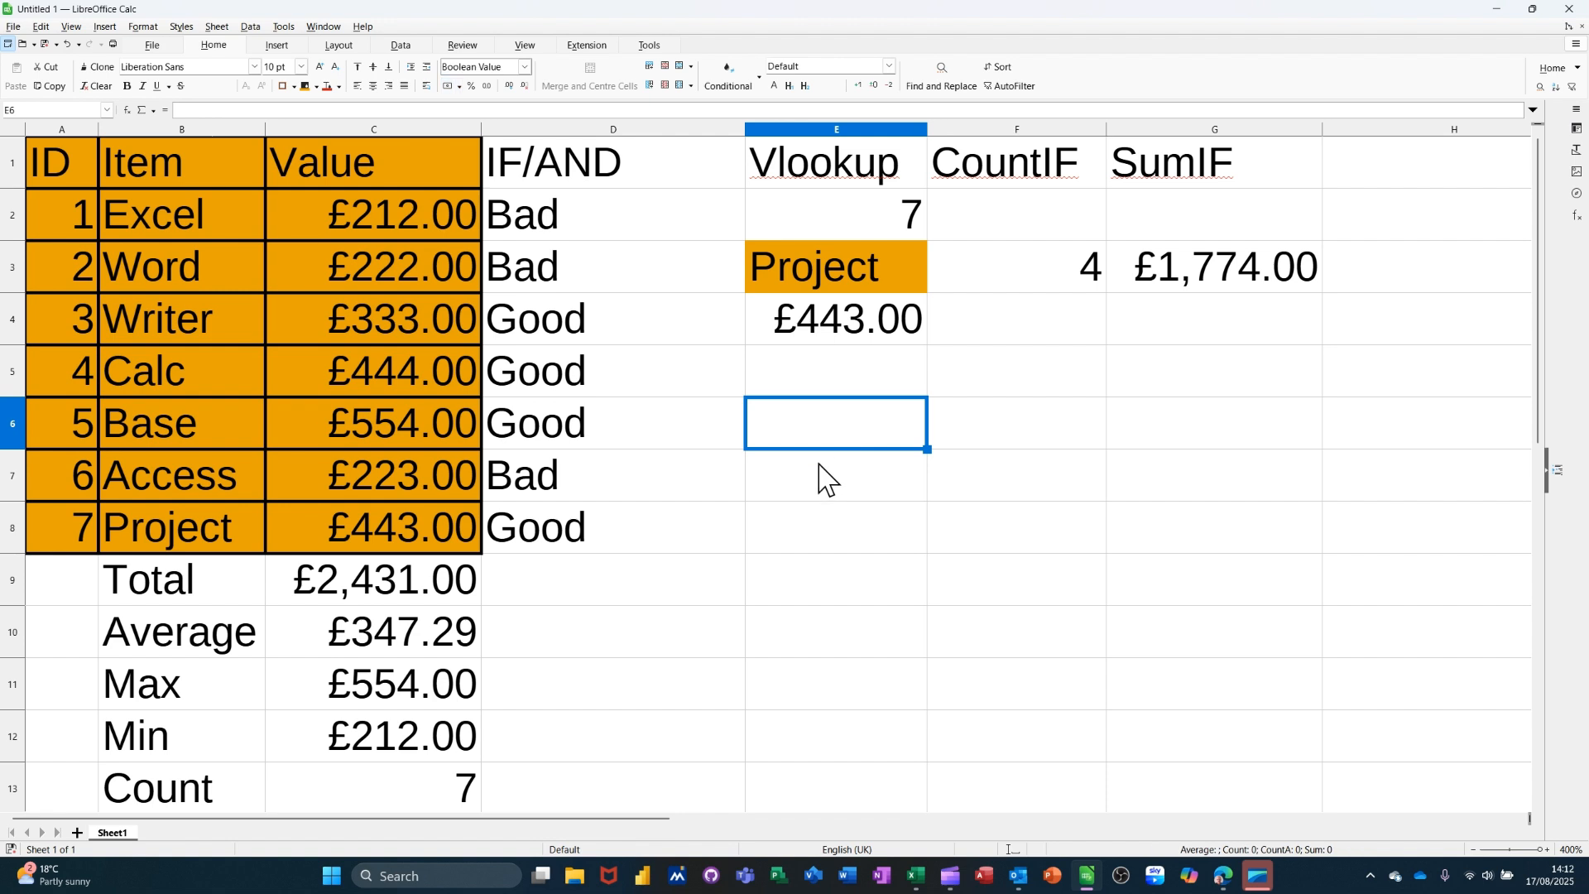
text(=)
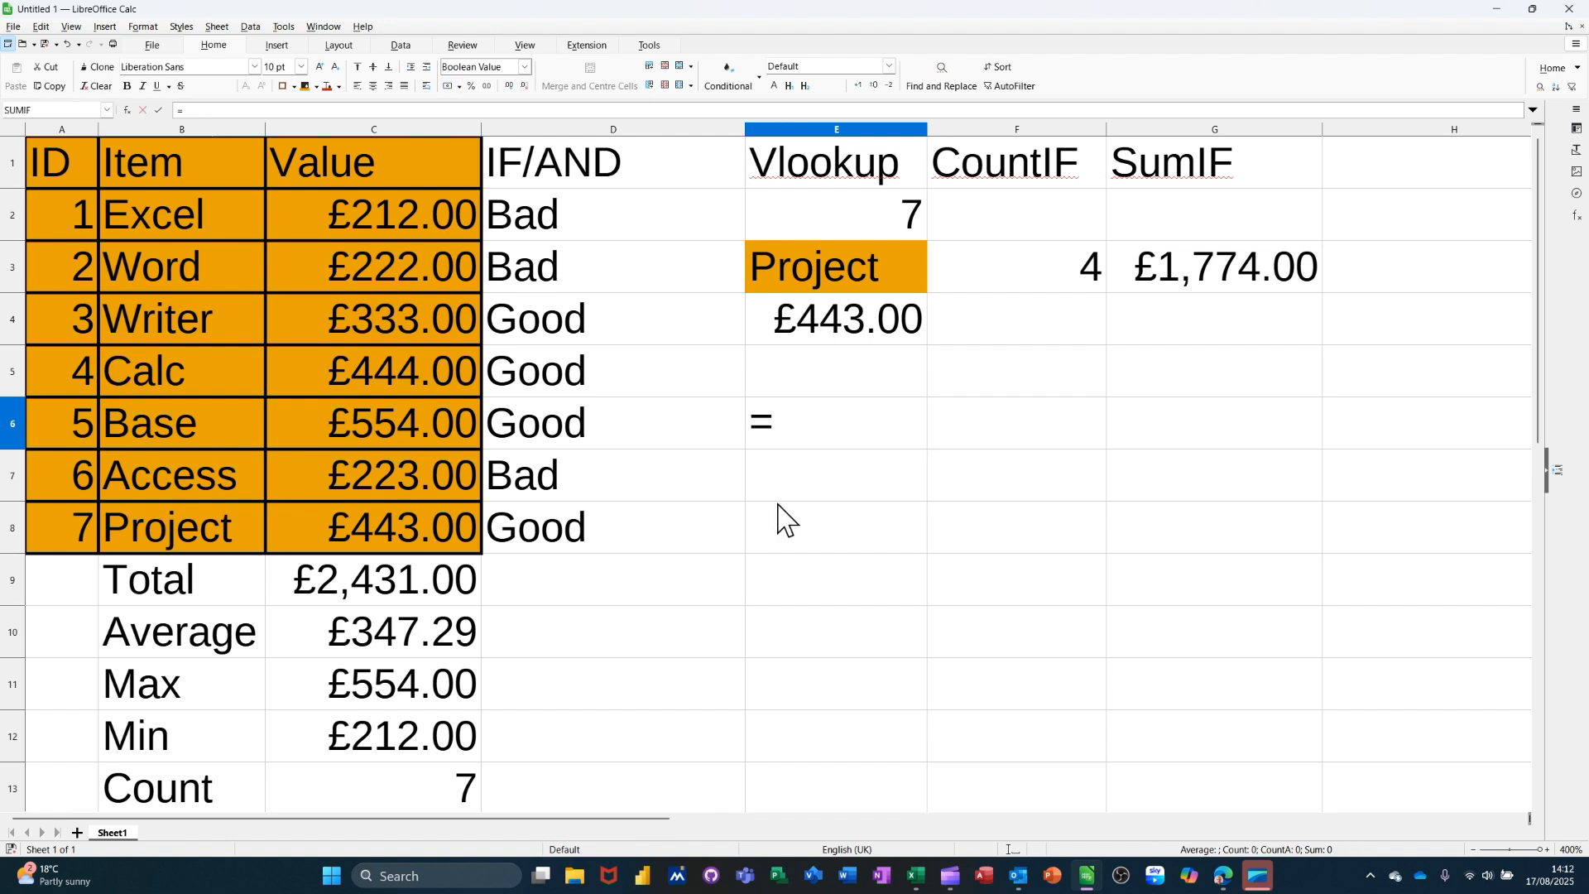
text(and)
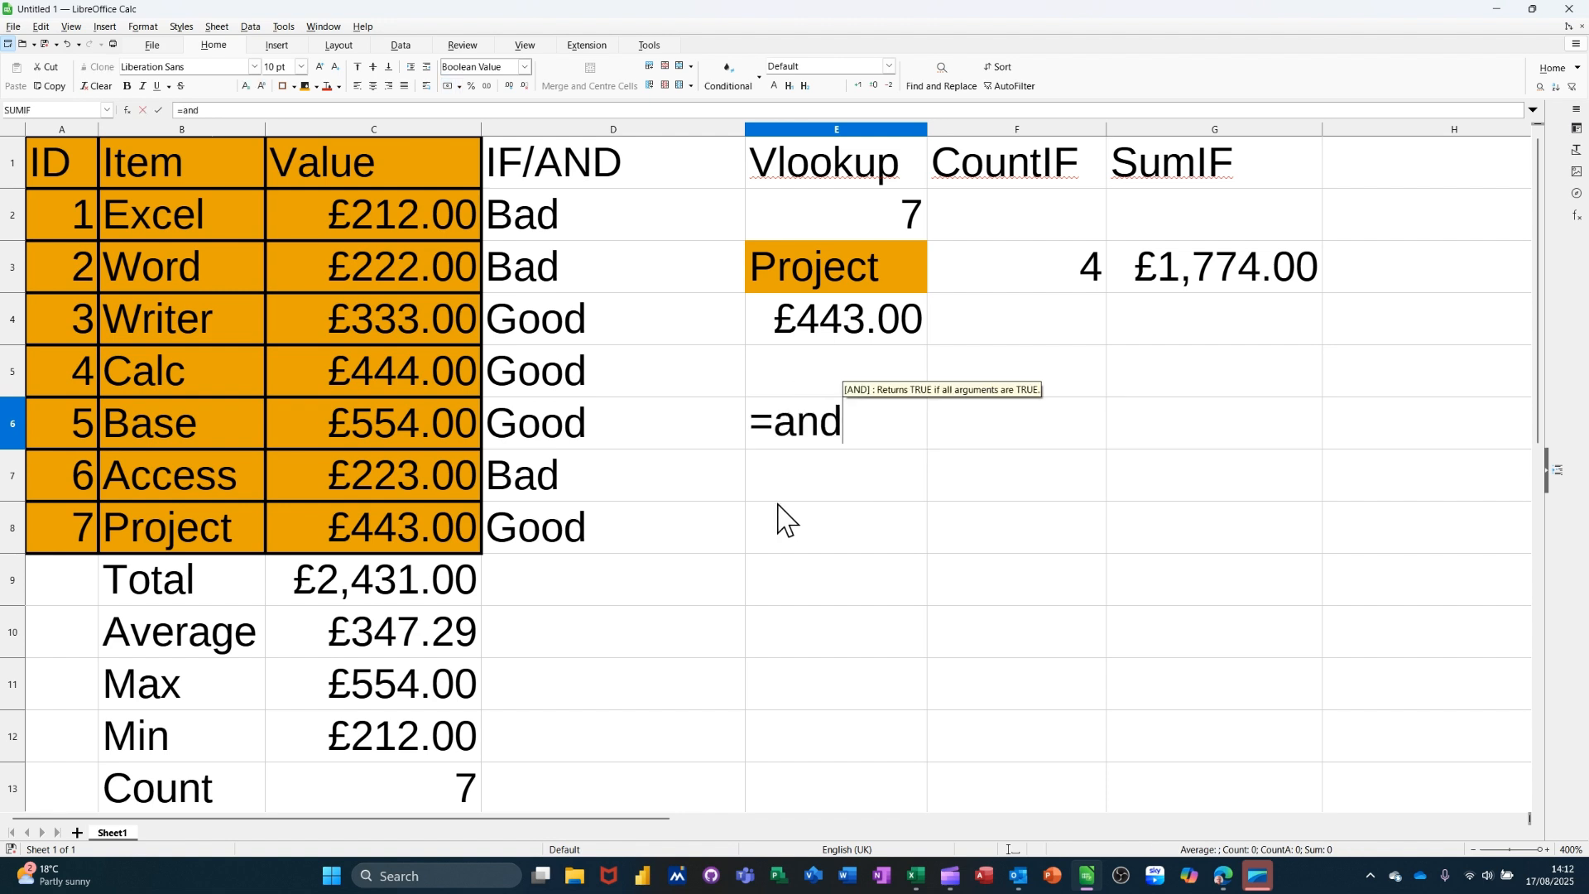
text(()
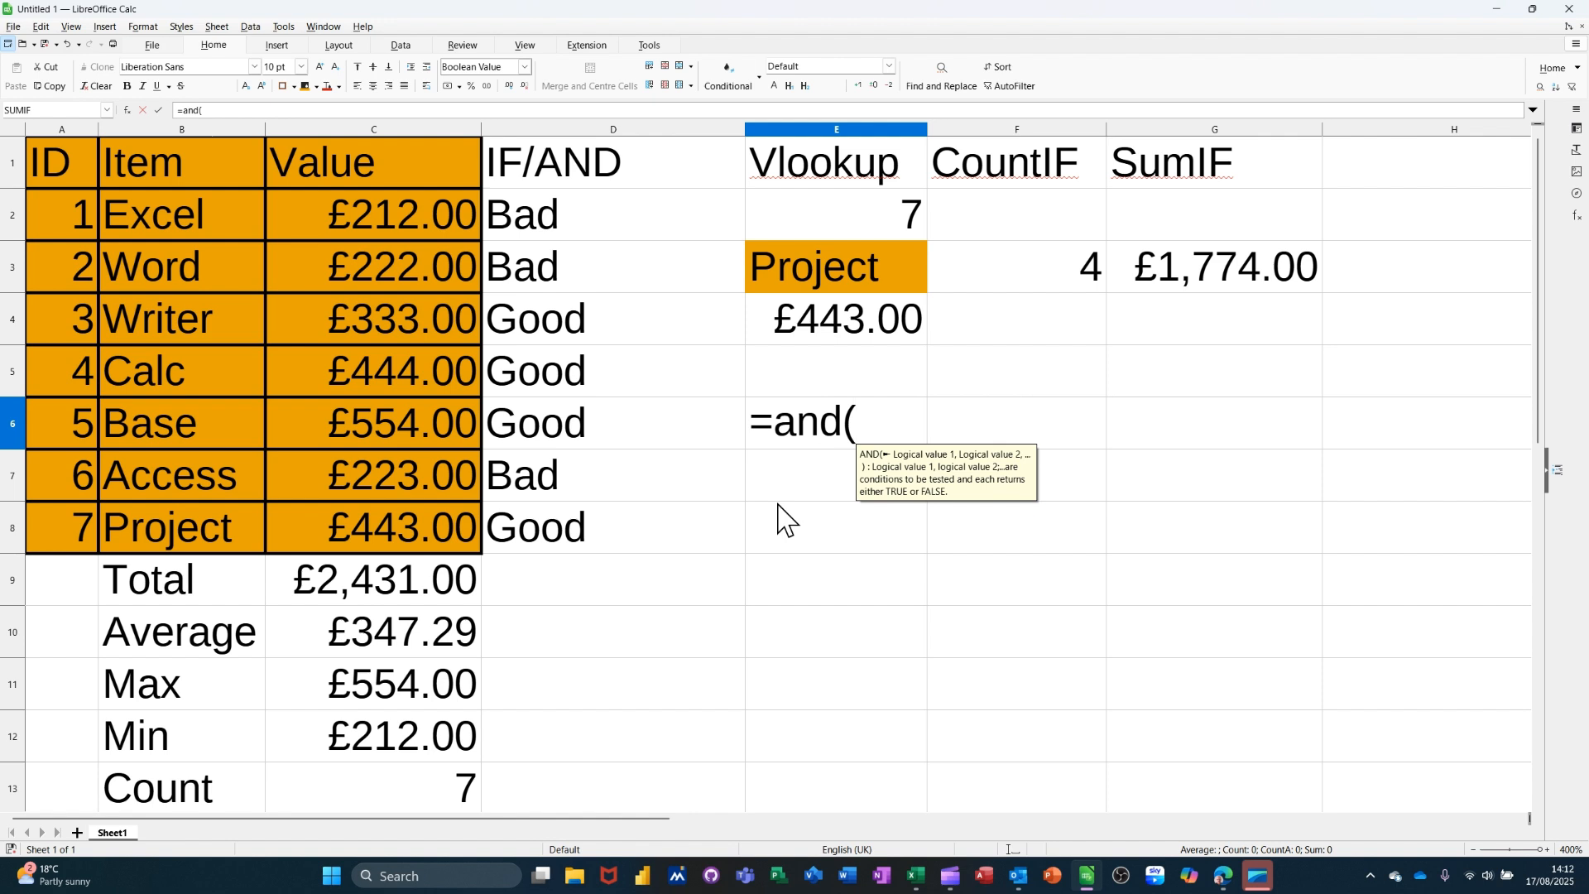
click(563, 230)
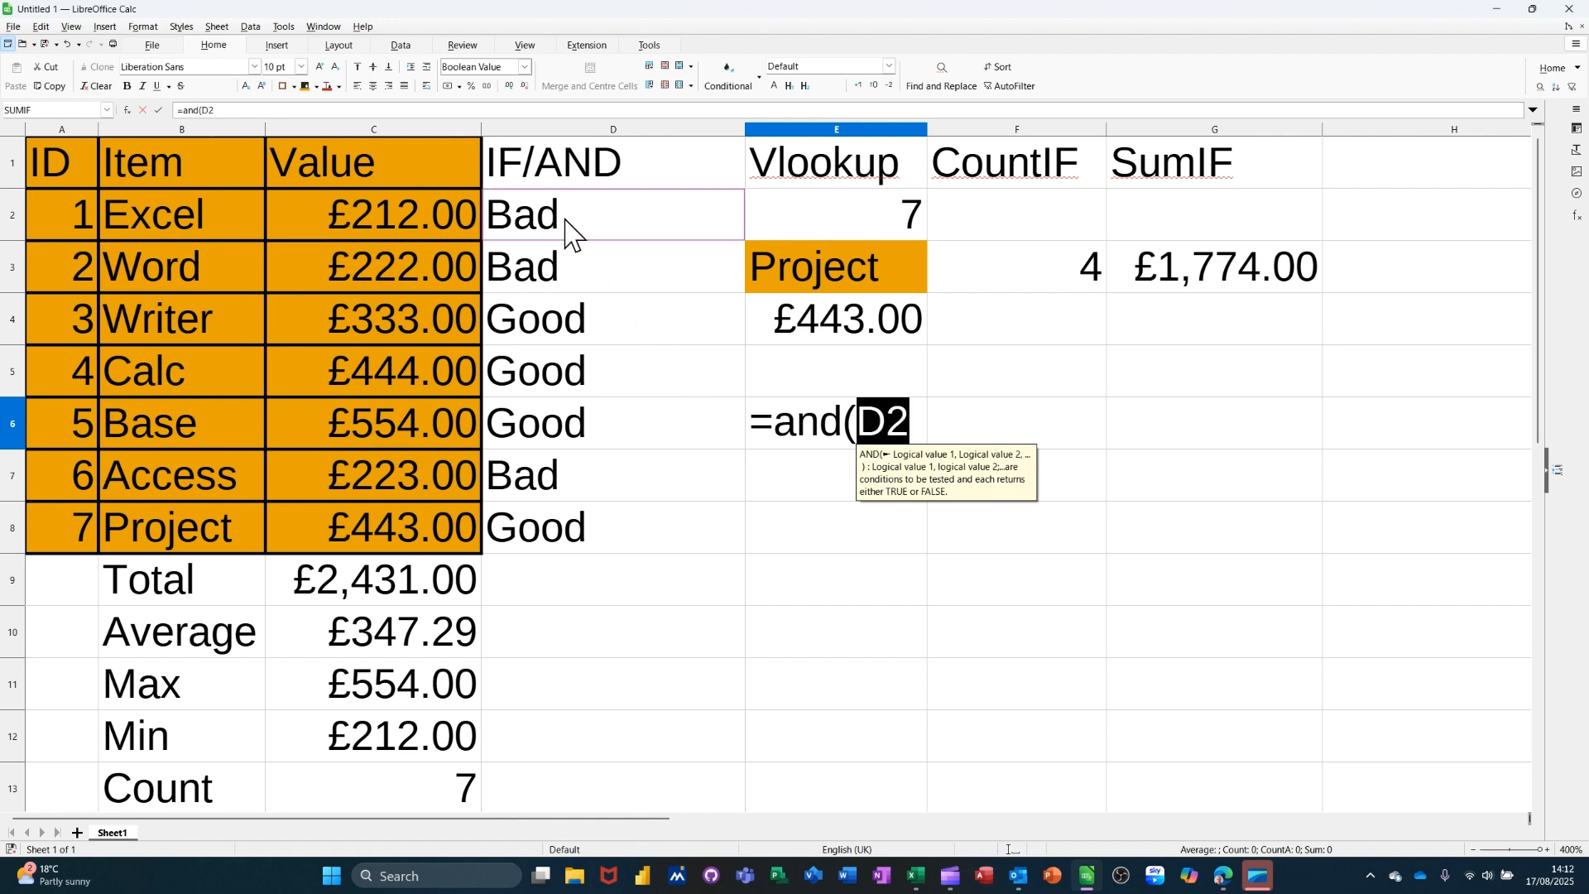
text(=)
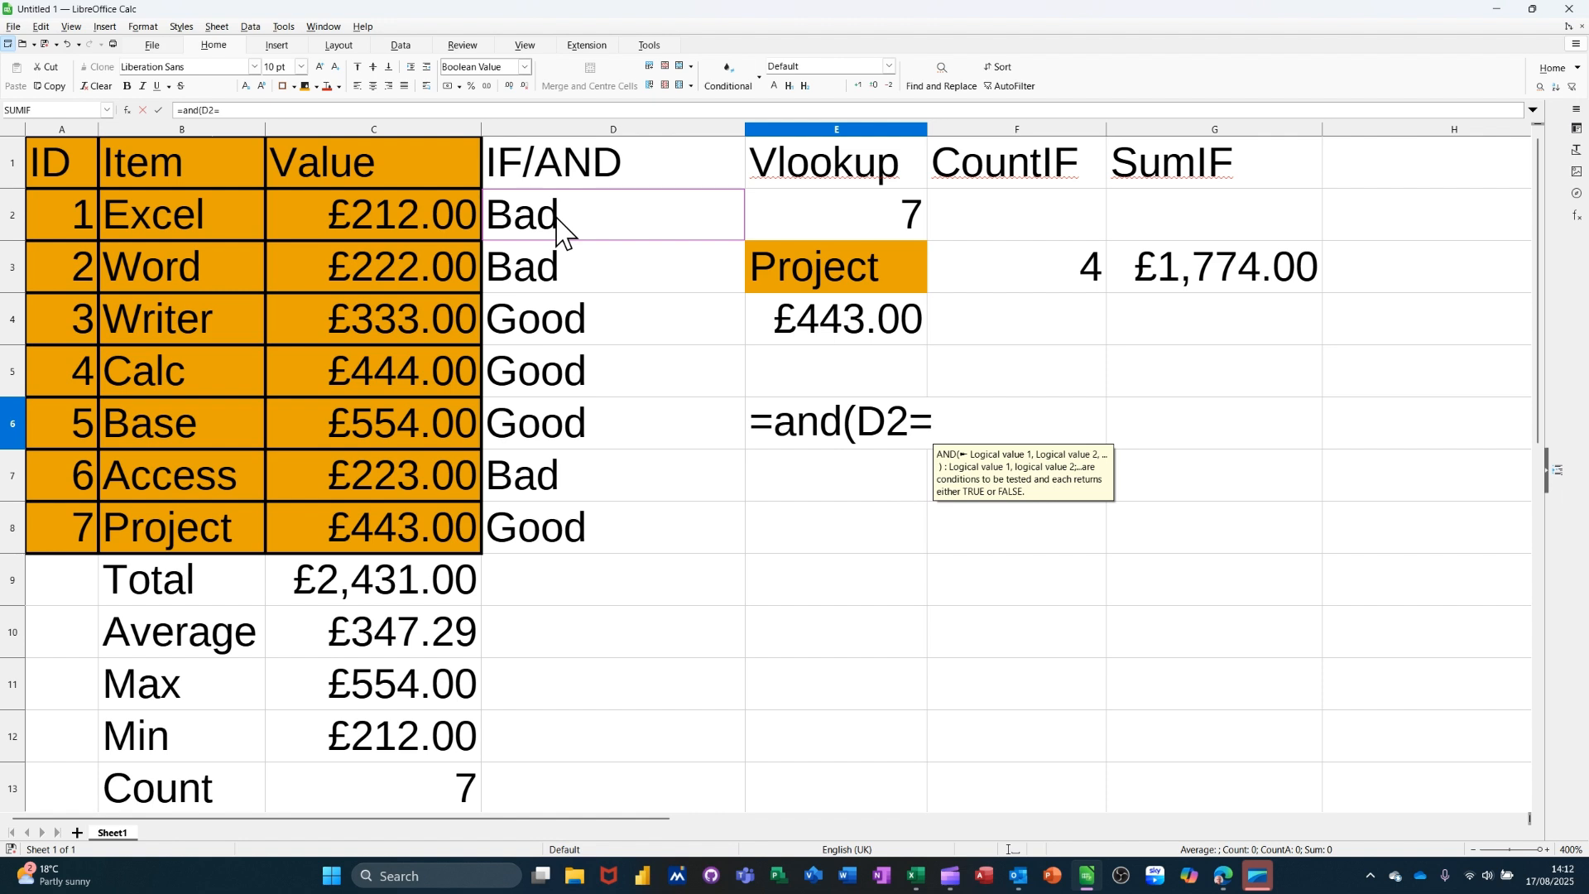
text("B)
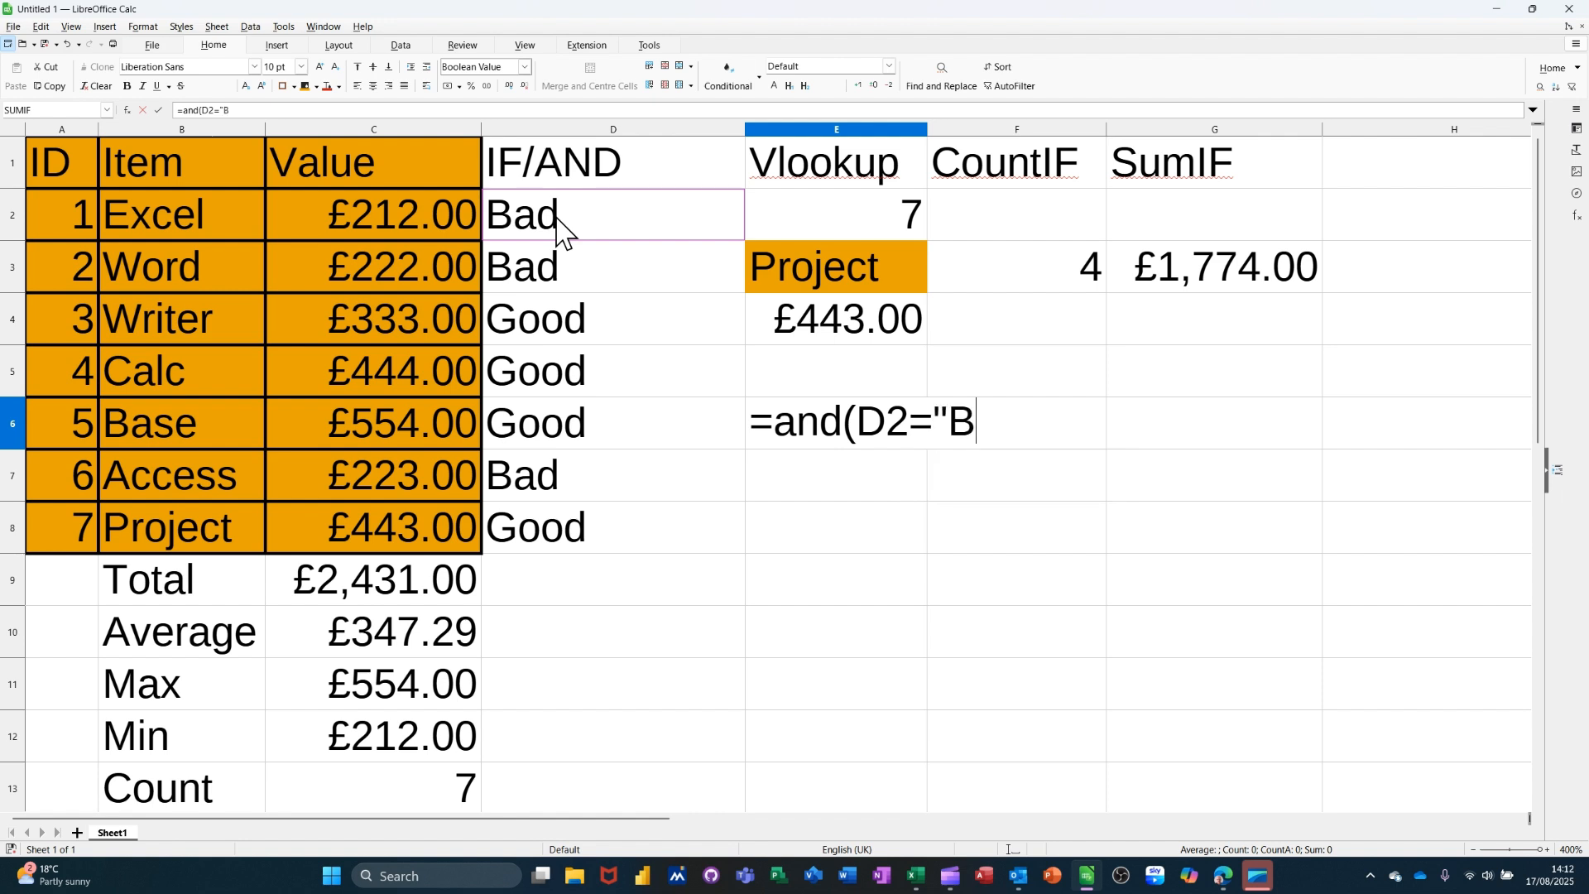
text(ad")
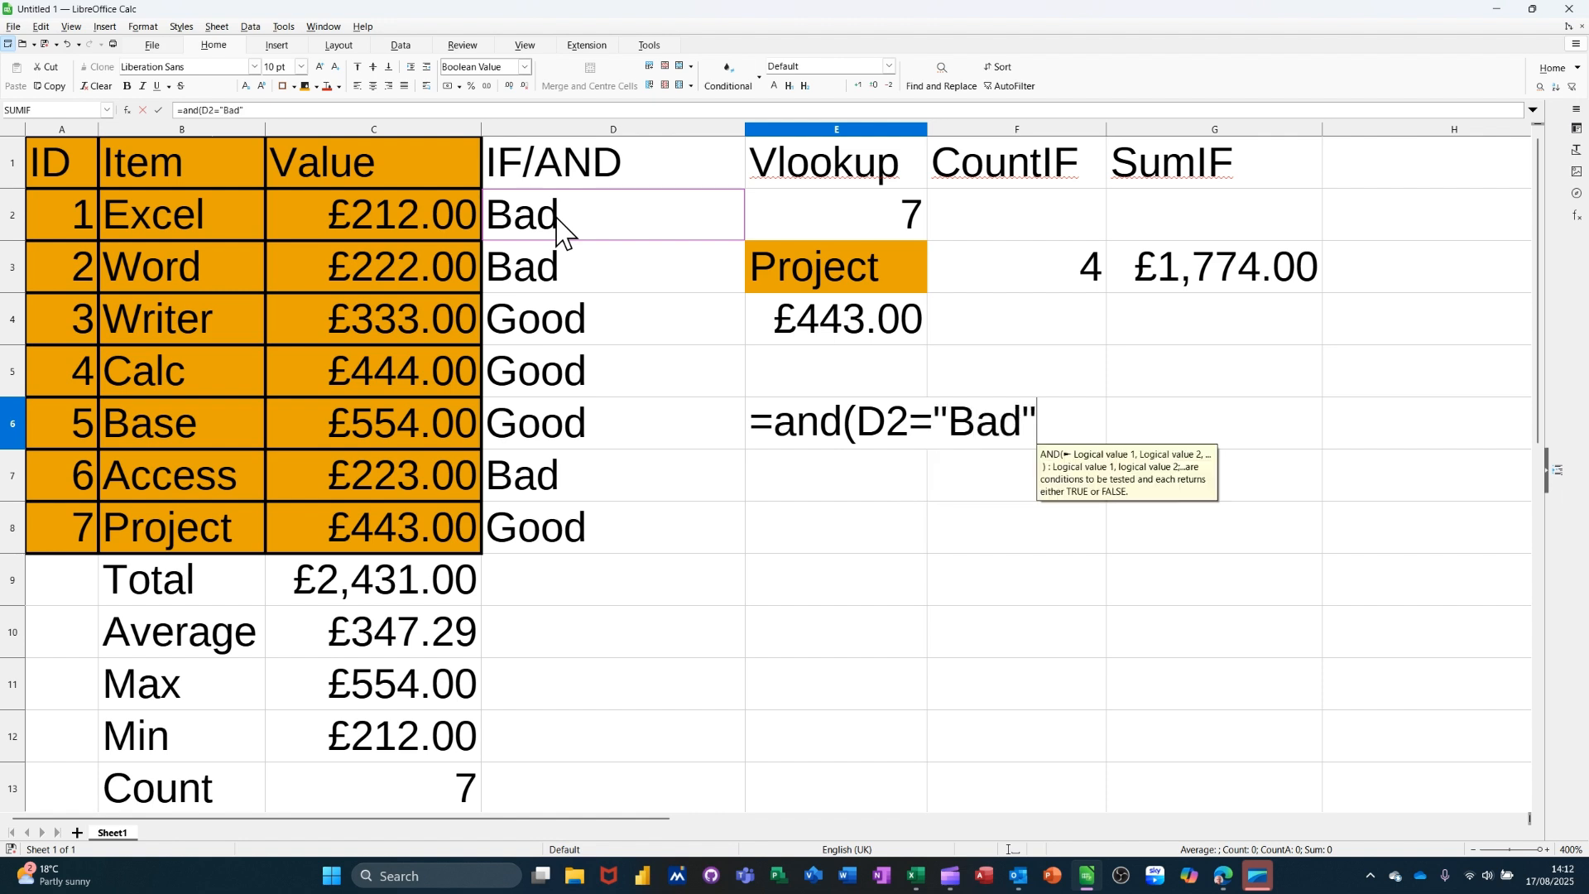
text(,)
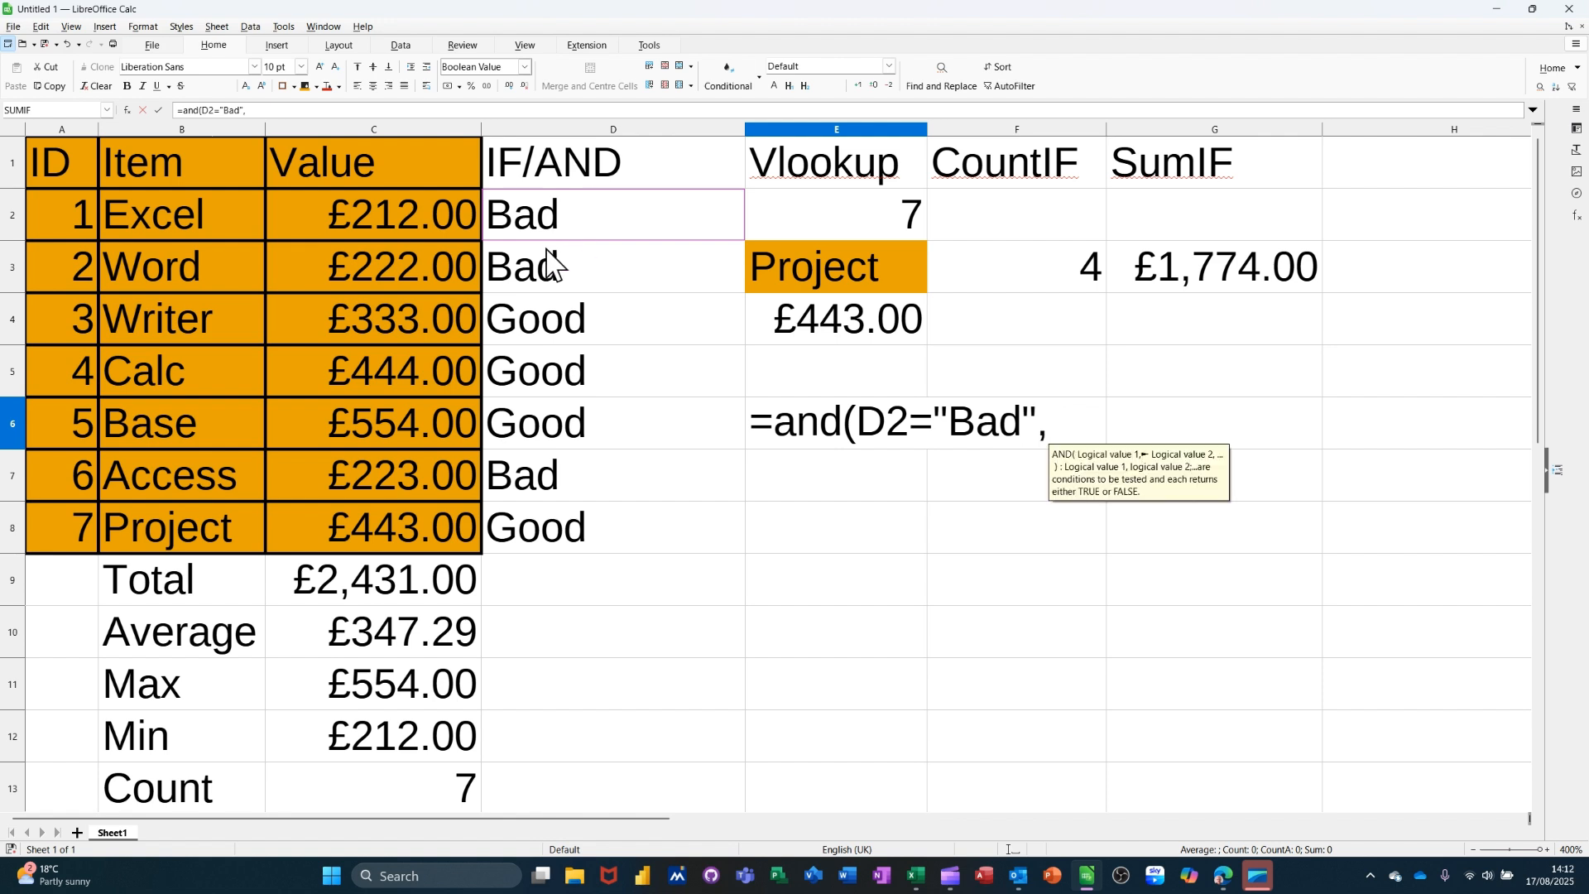
click(561, 285)
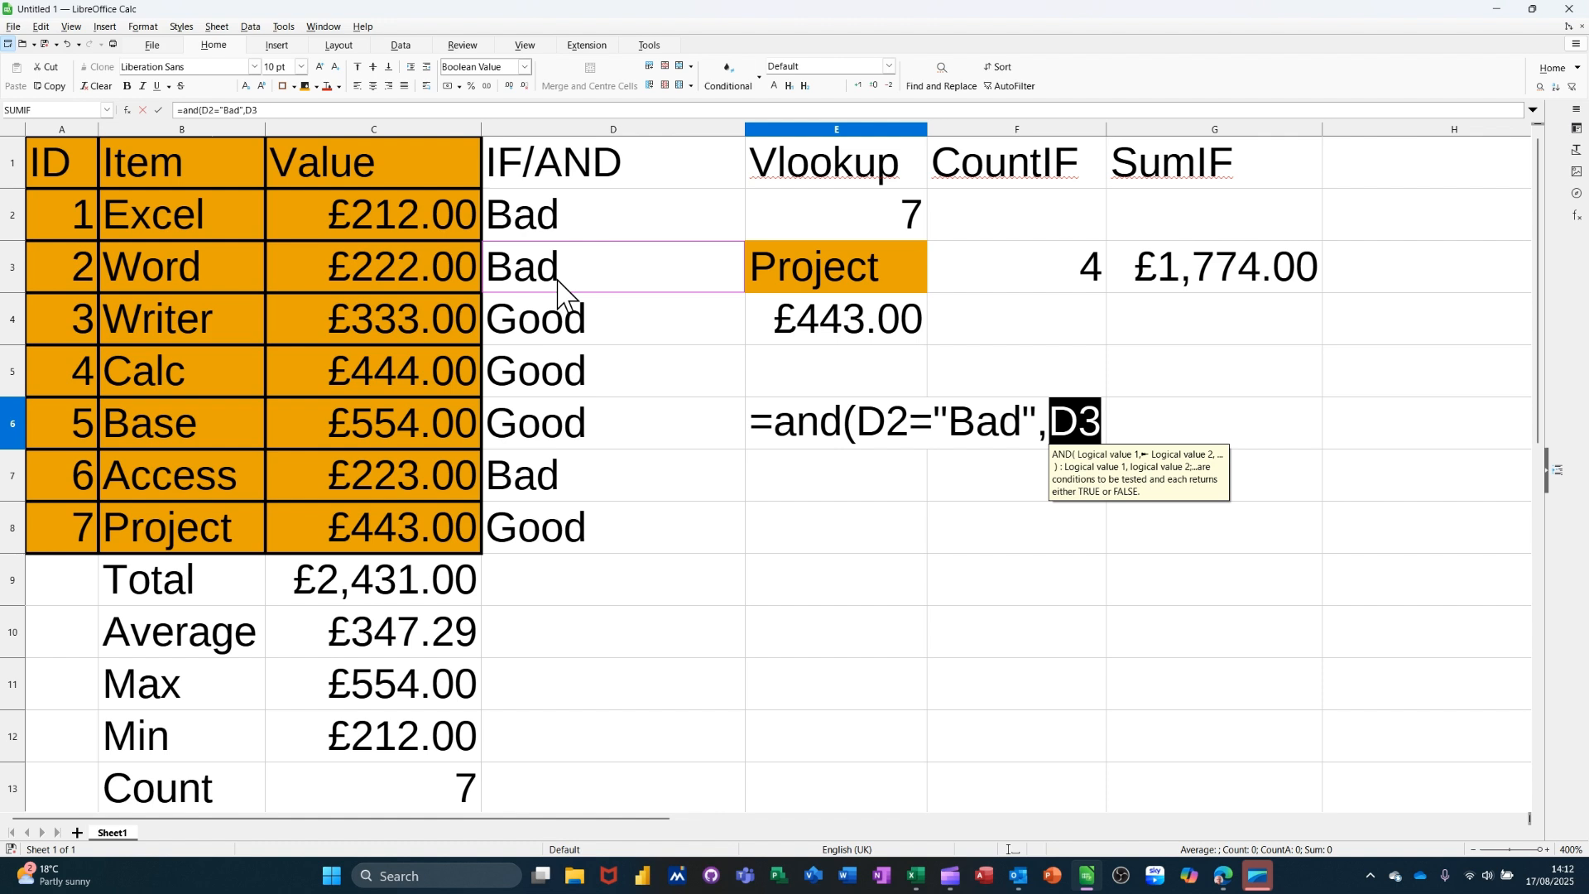
text(=)
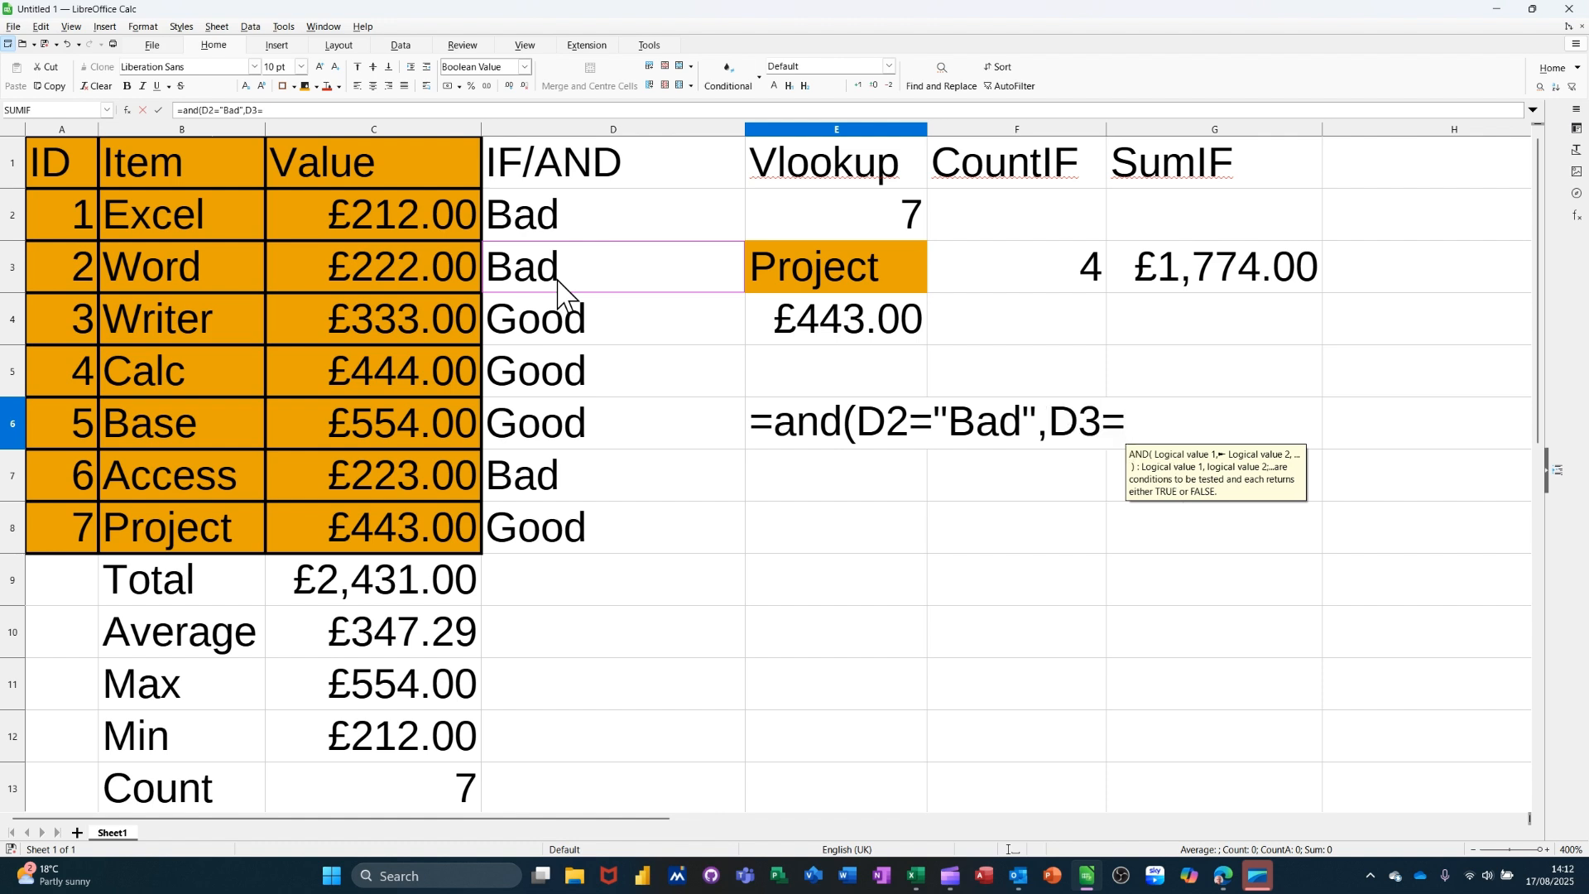
text(")
text(Bad)
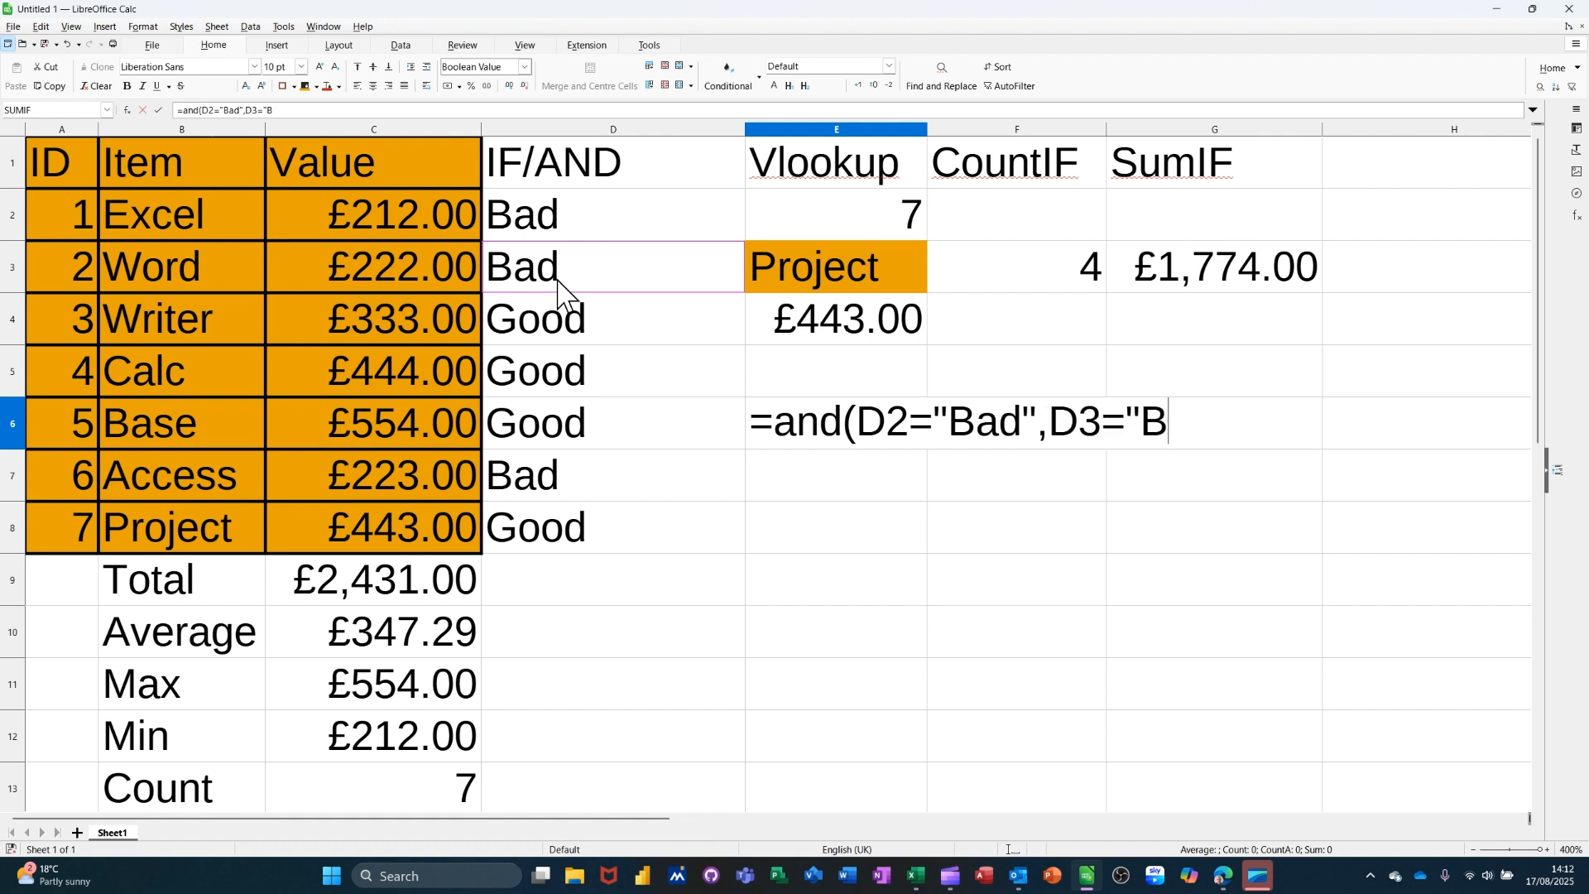
text("))
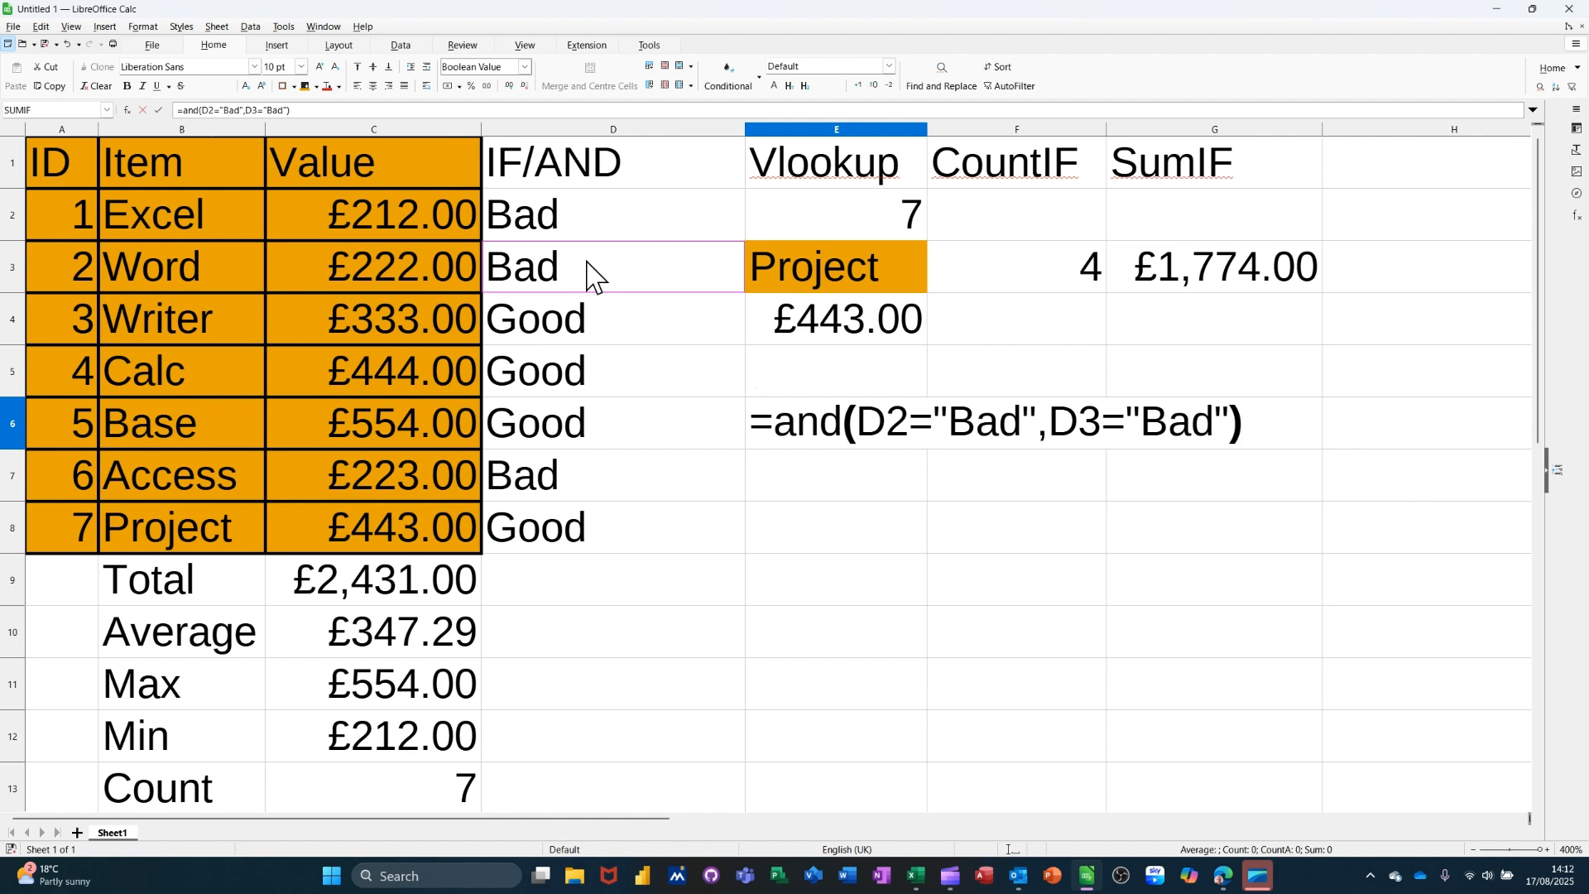
click(160, 111)
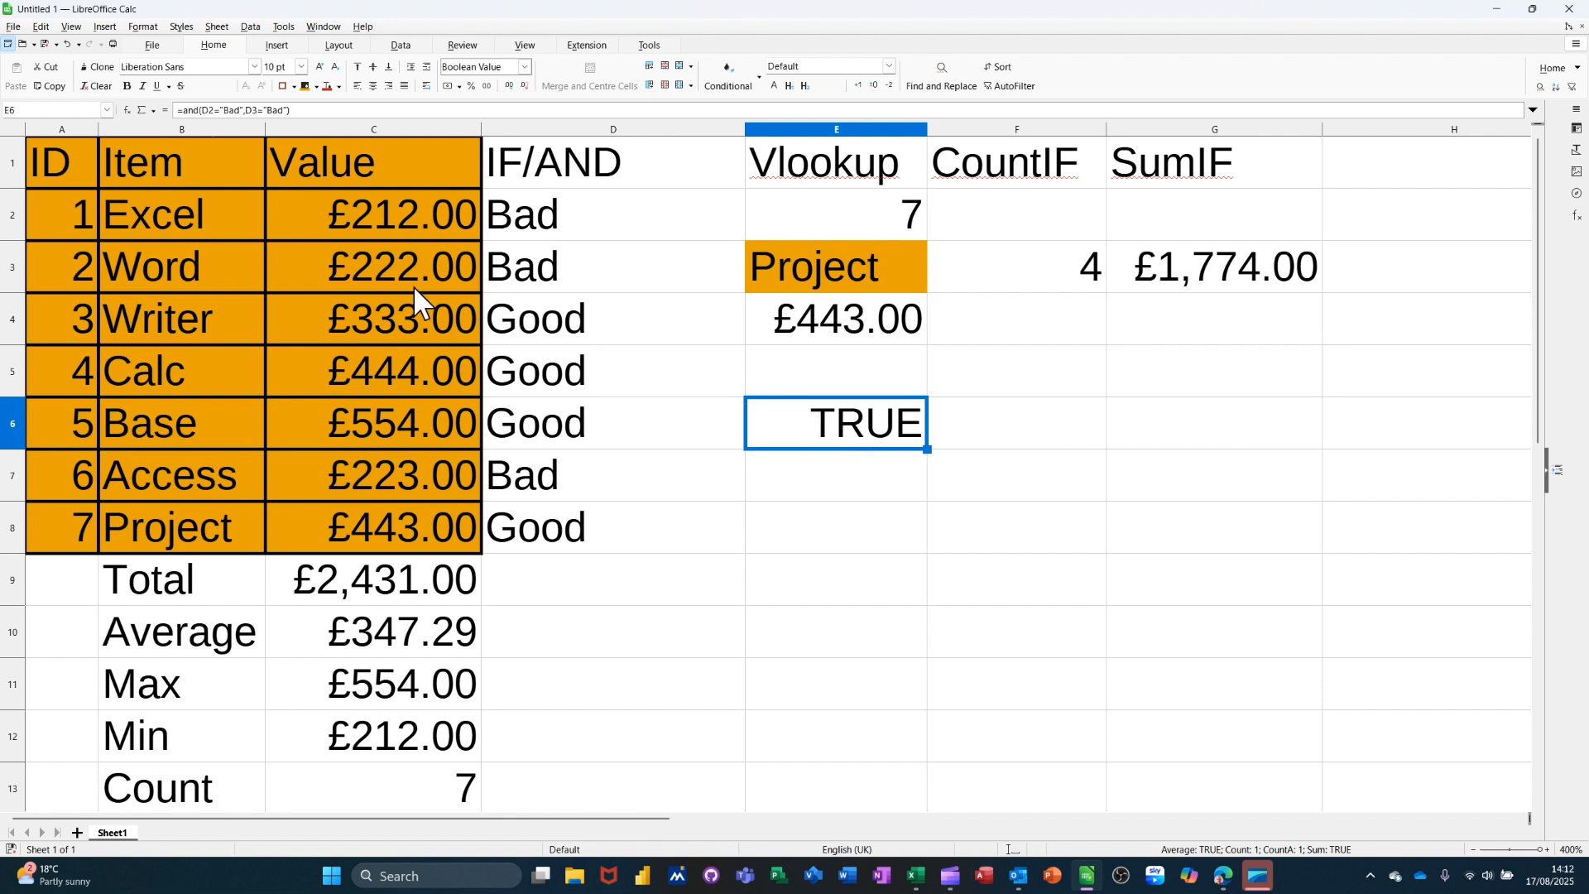
Step: Test the AND formula by changing the Word value in C3 to 333
click(385, 272)
text(333)
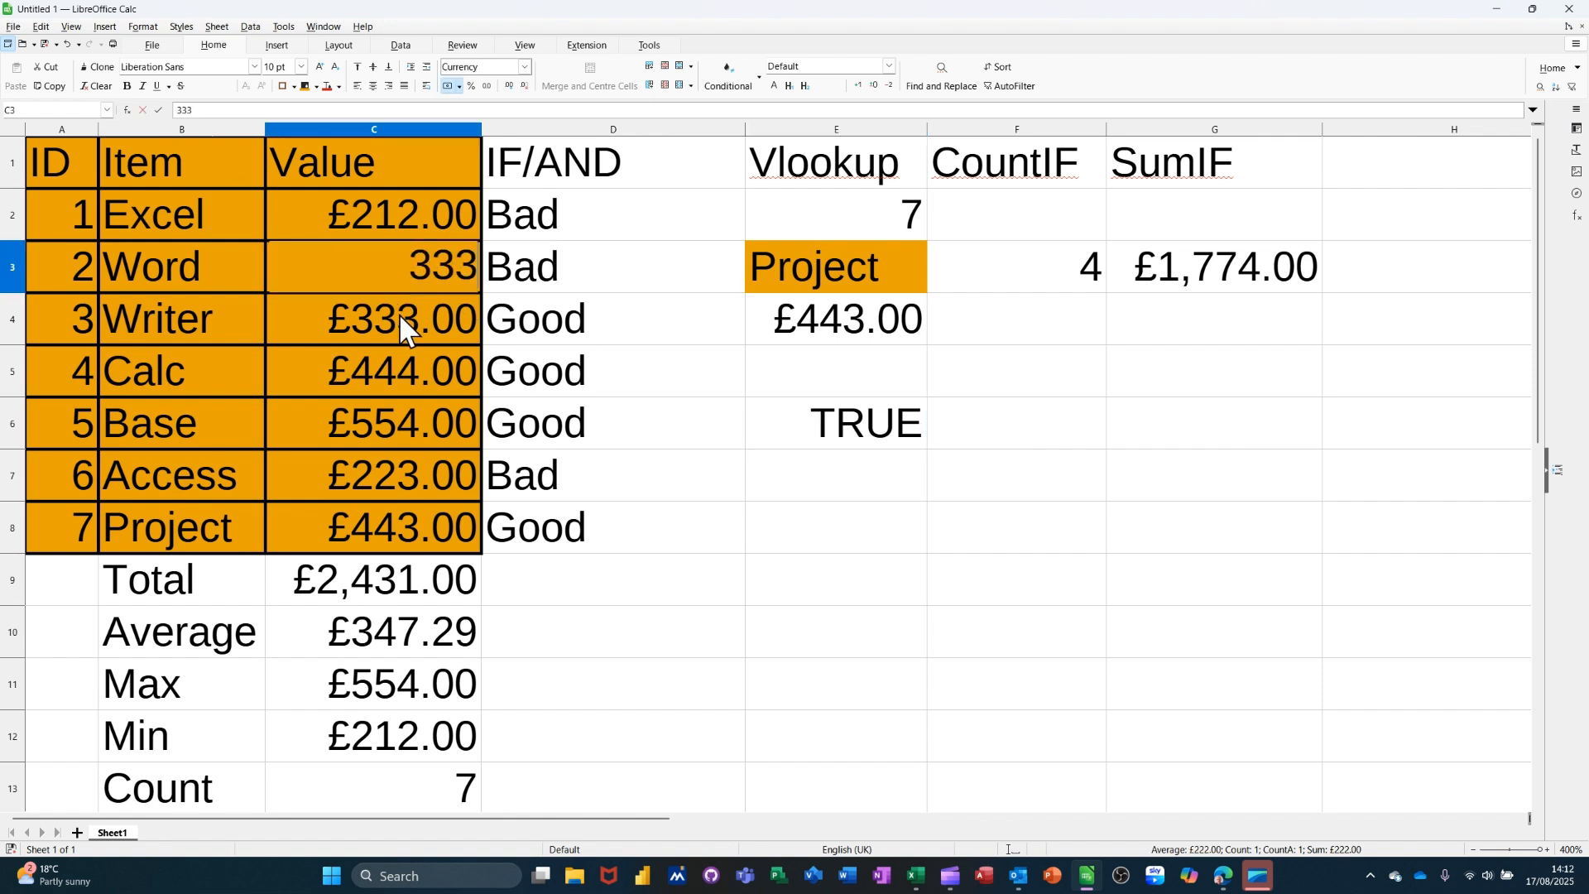
key(Return)
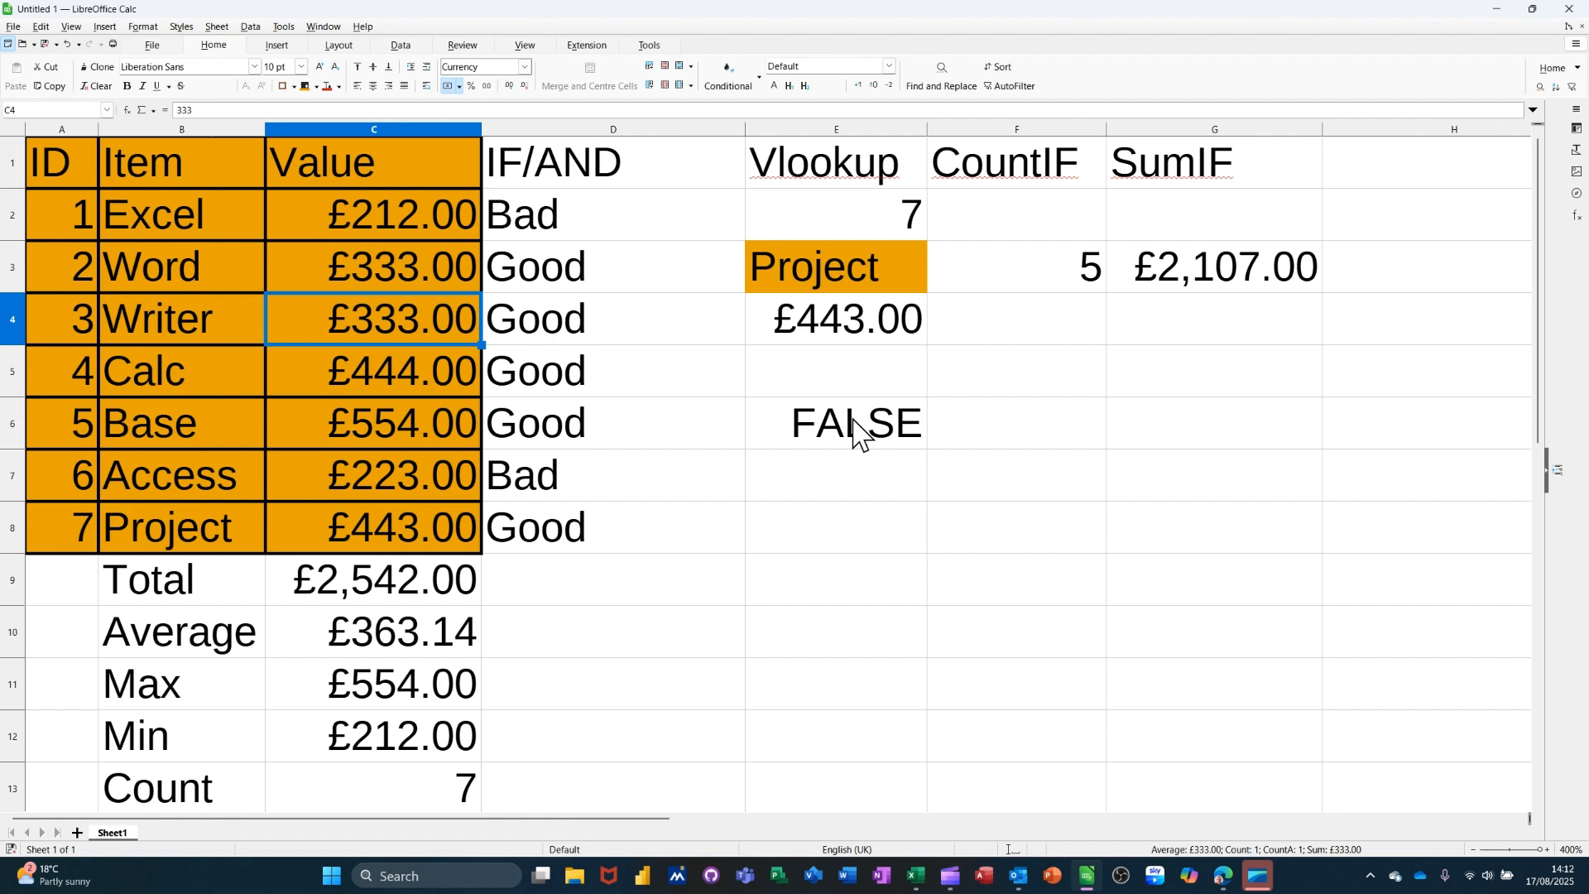
Step: Replace the AND function in E6 with OR so the formula reads =or(D2="Bad",D3="Bad")
click(836, 441)
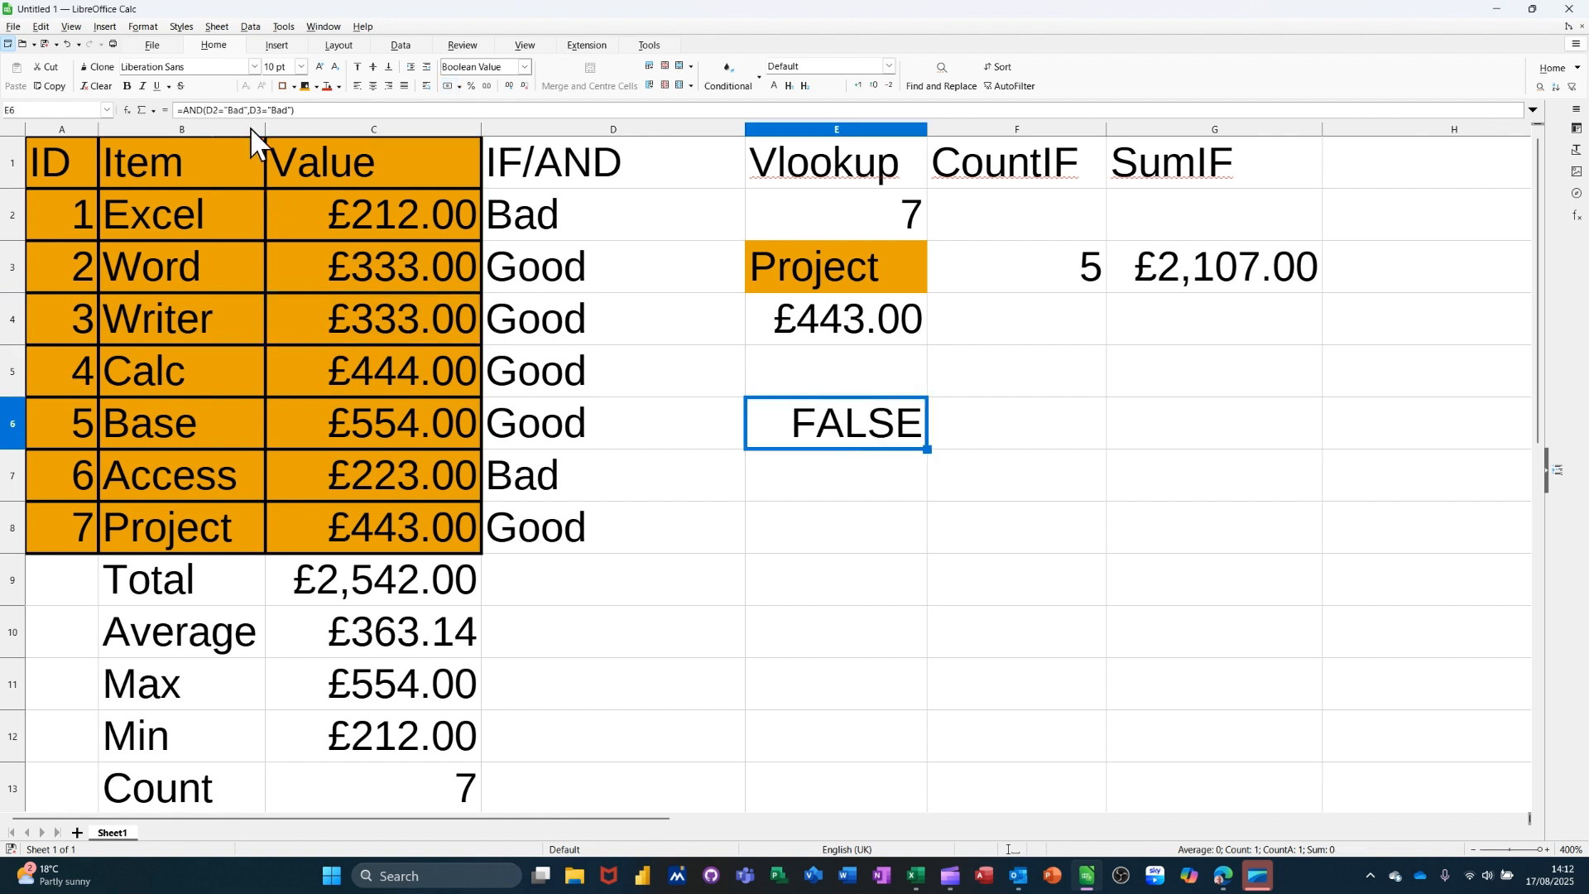
double_click(193, 109)
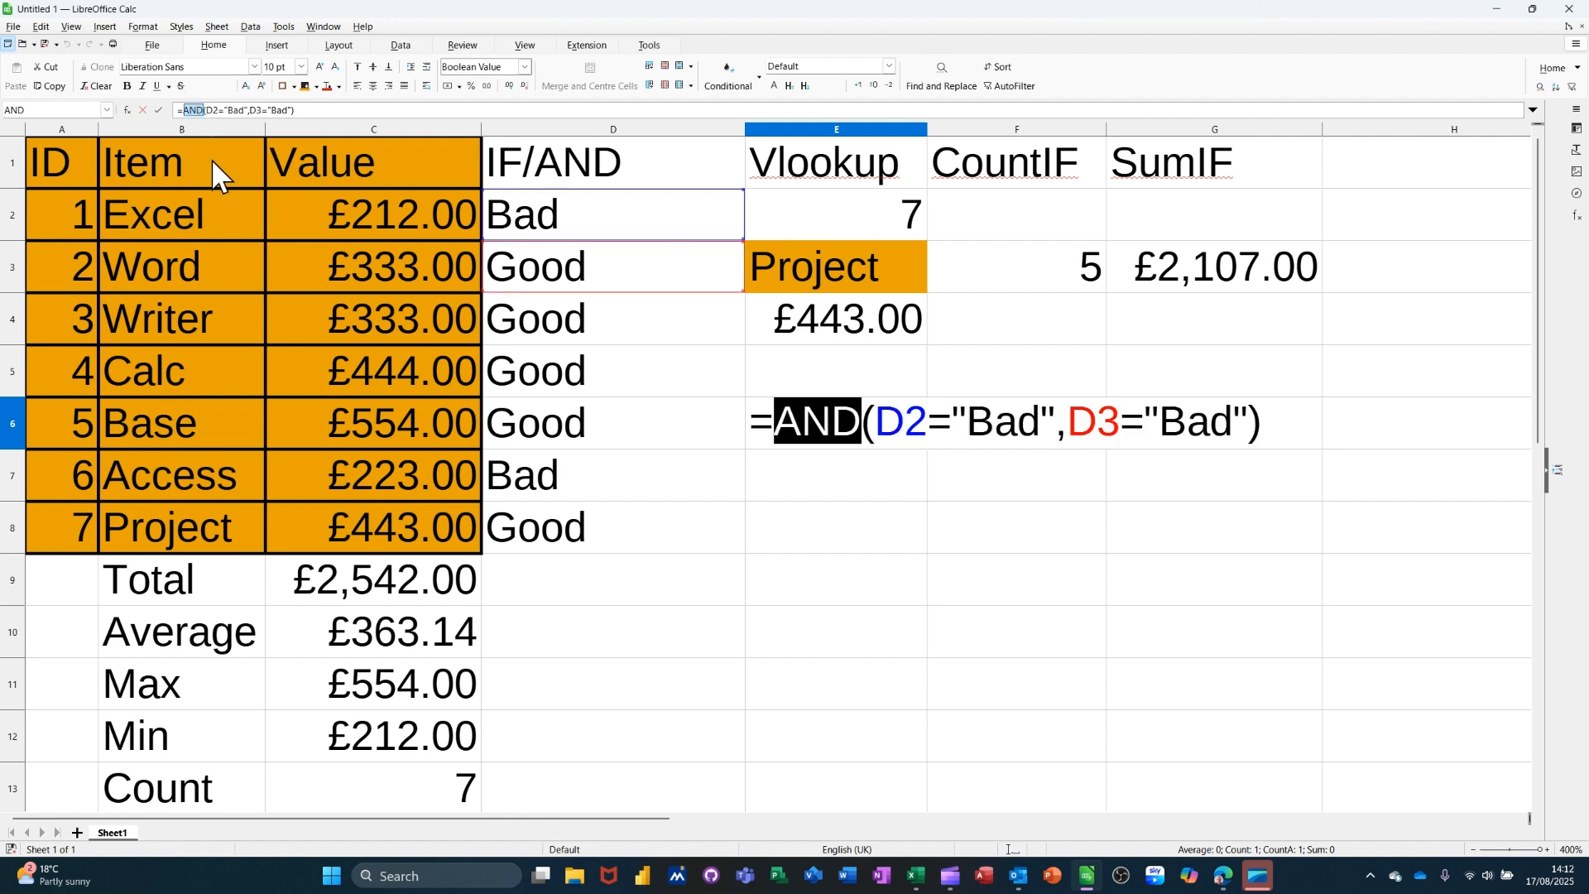
text(or)
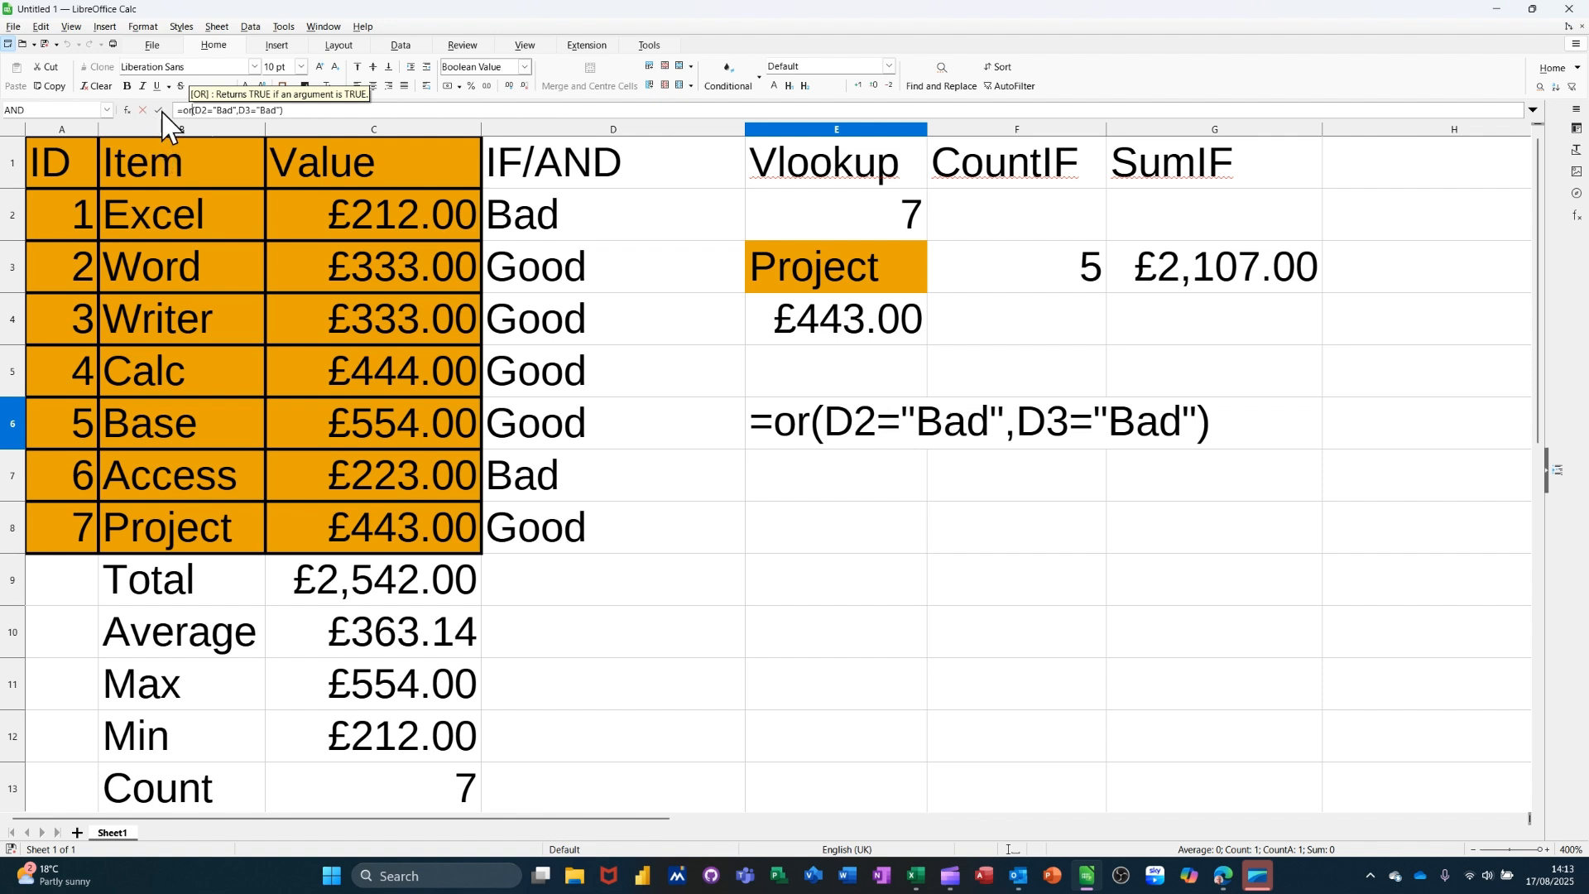
click(160, 110)
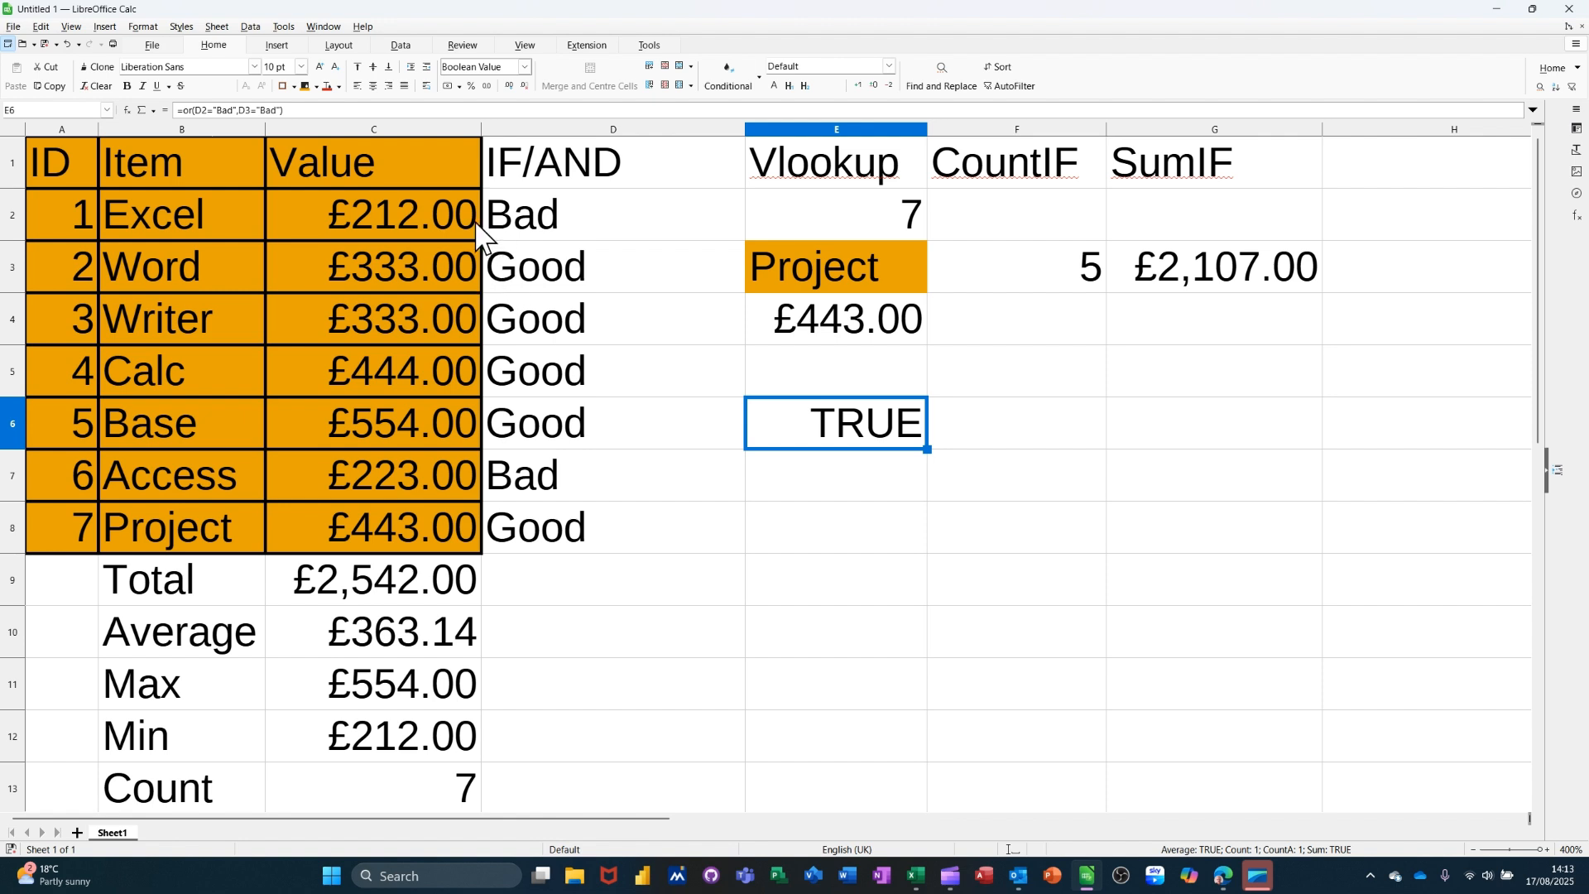
Step: Set the Word value in C3 to 222 and check the OR formula in E6
click(430, 222)
click(405, 264)
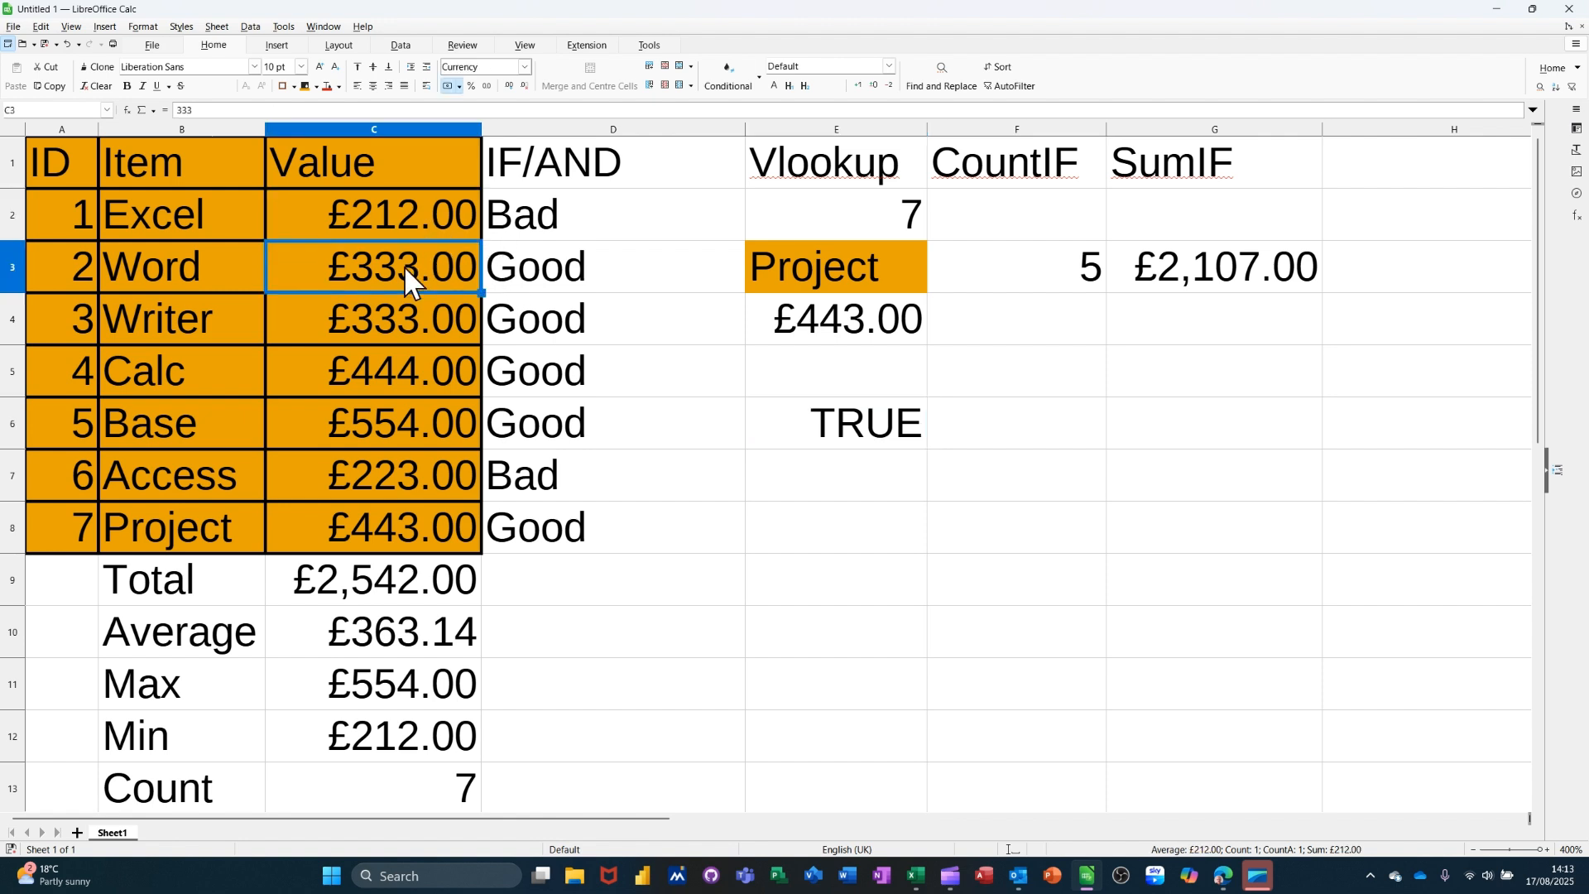
text(222)
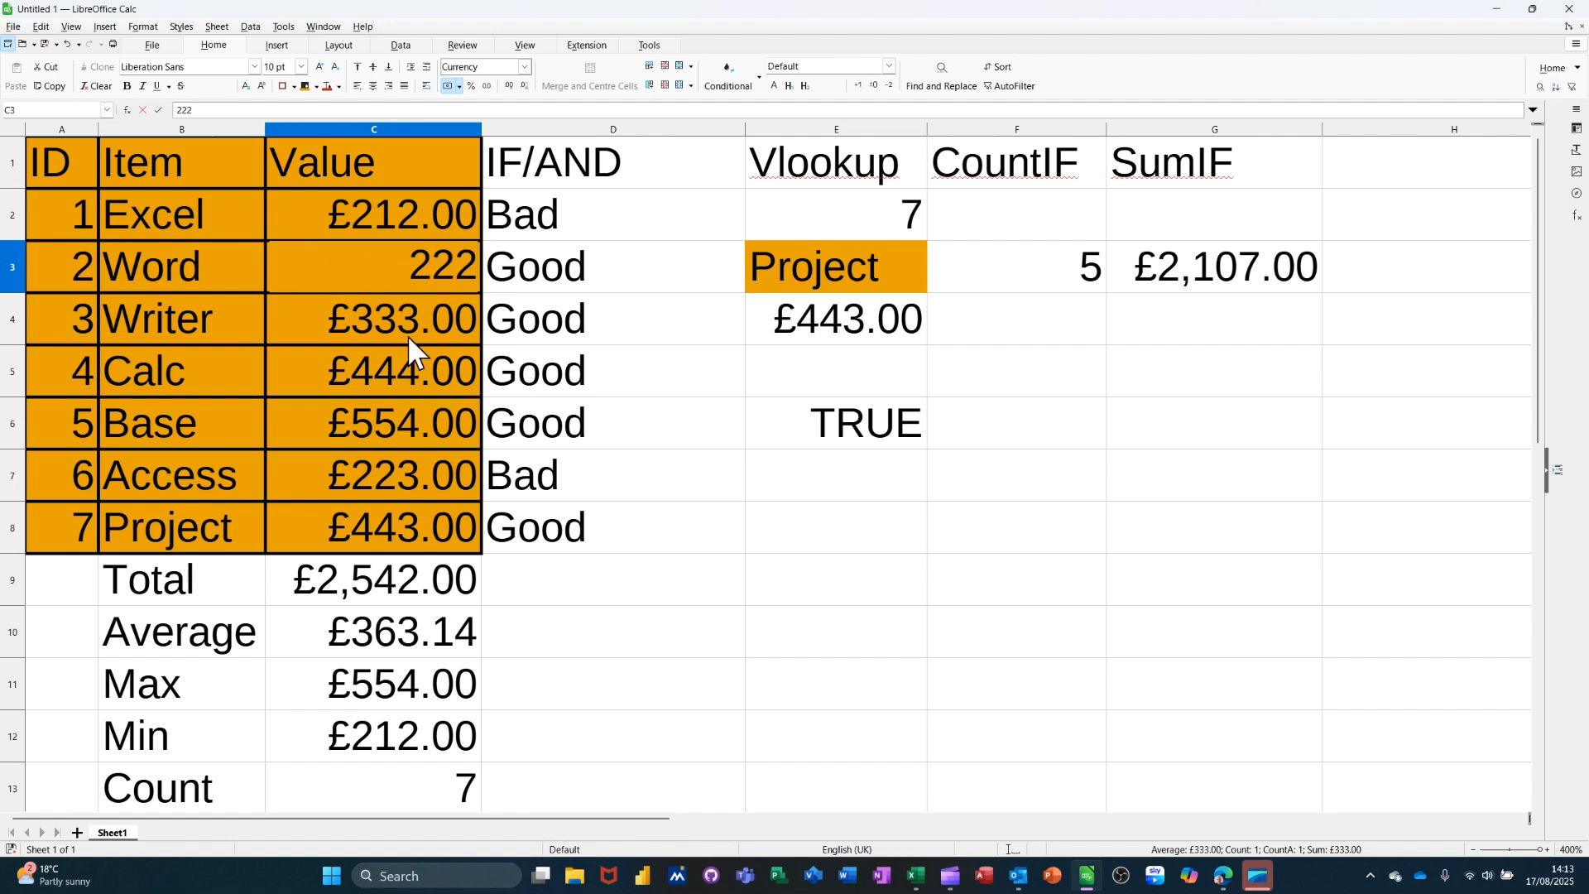
key(Return)
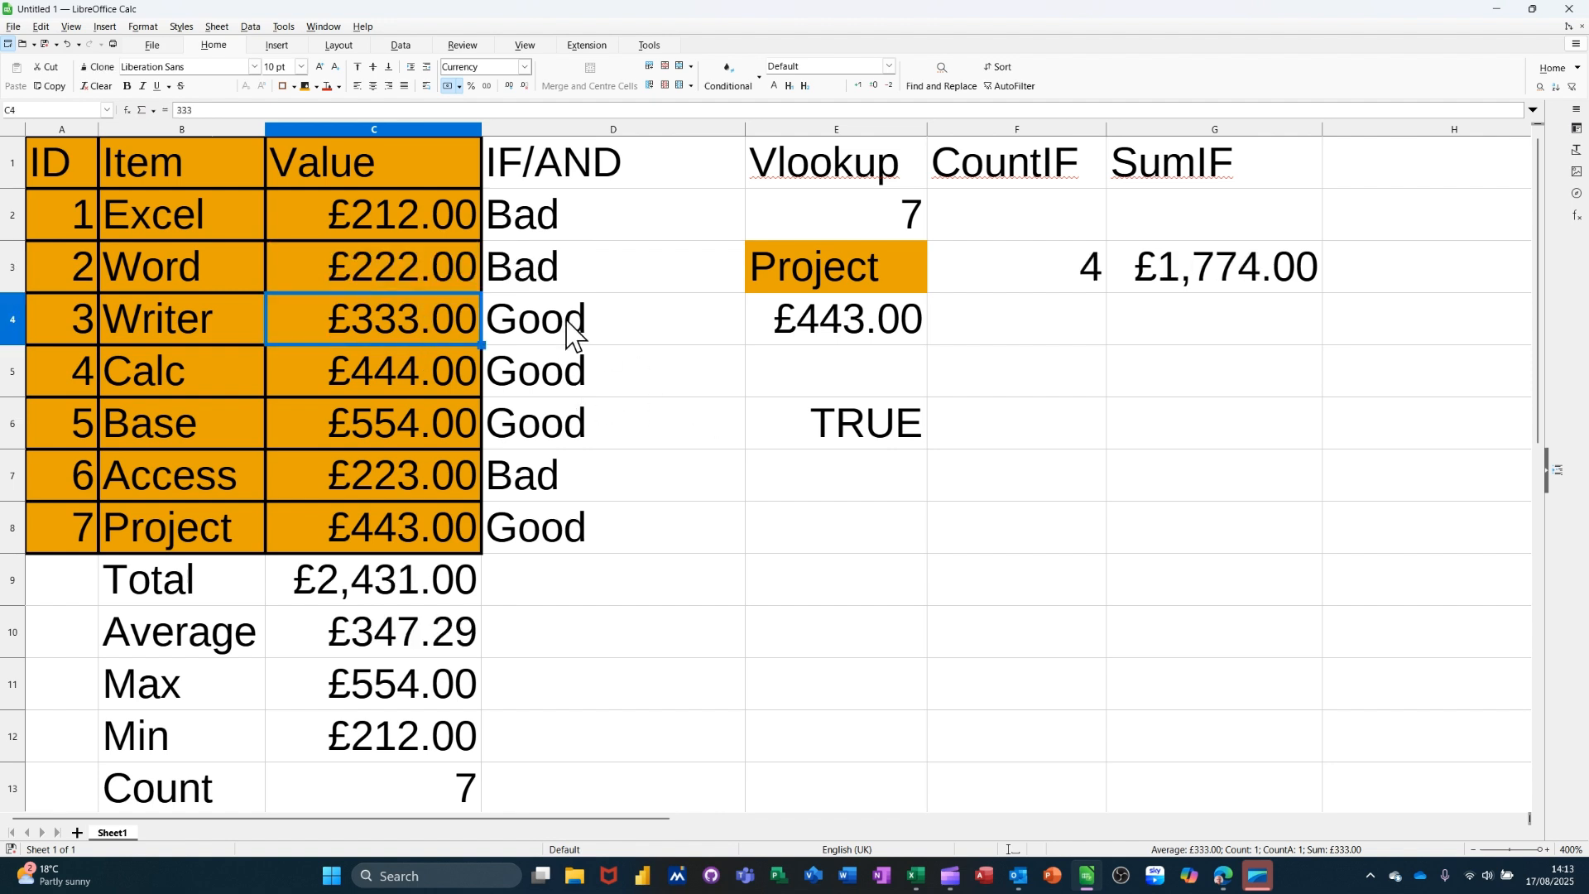
click(415, 263)
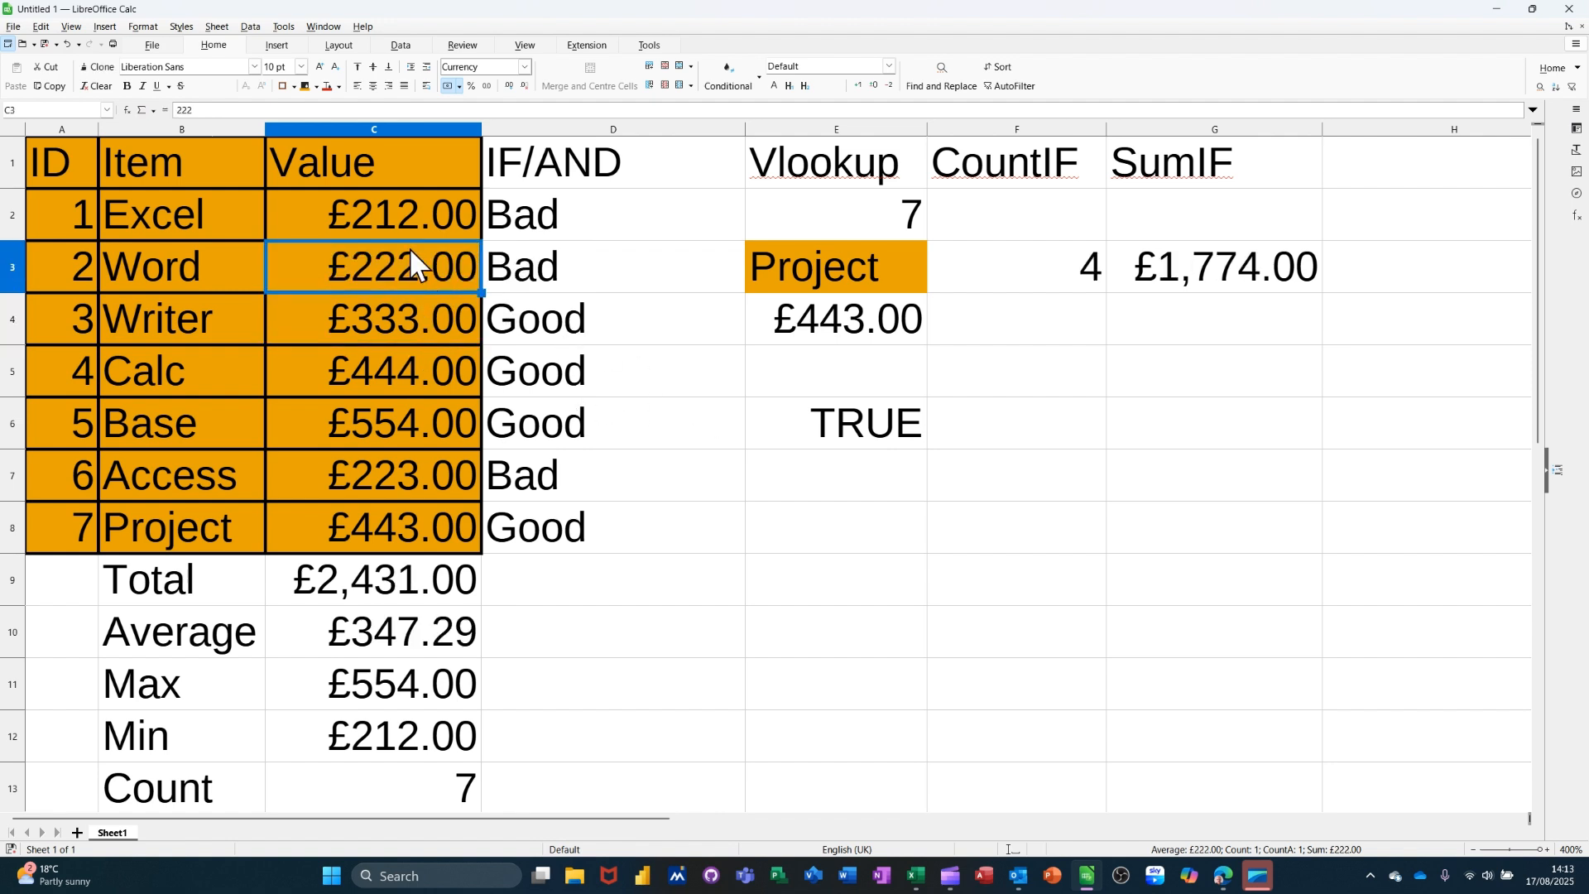
click(852, 430)
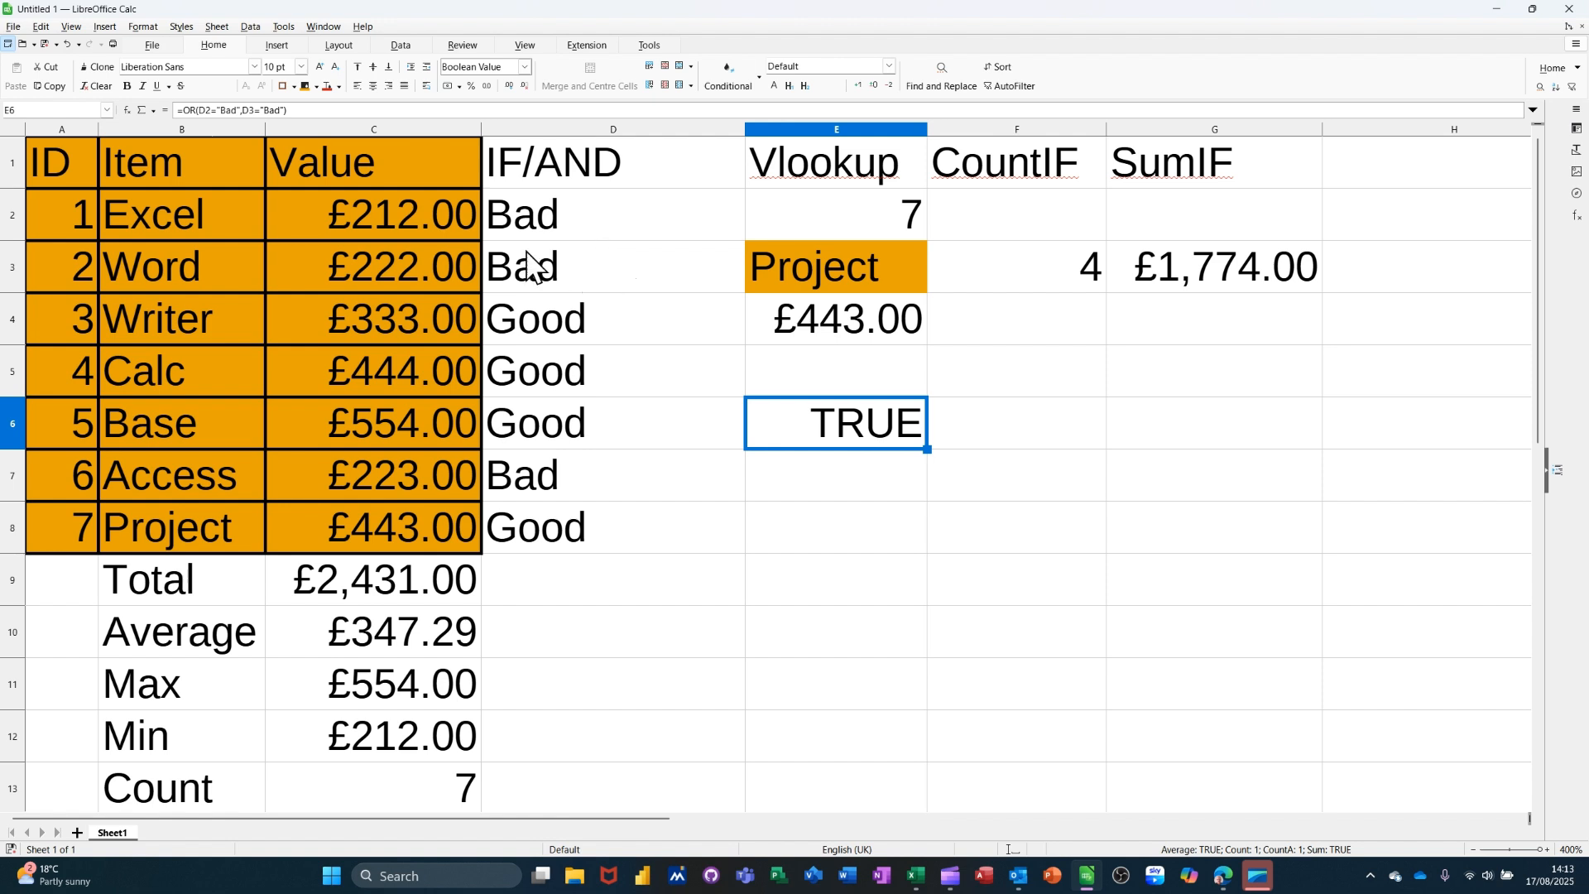
Step: Set the Excel and Word values in C2 and C3 to 444 and check the OR formula in E6
click(404, 223)
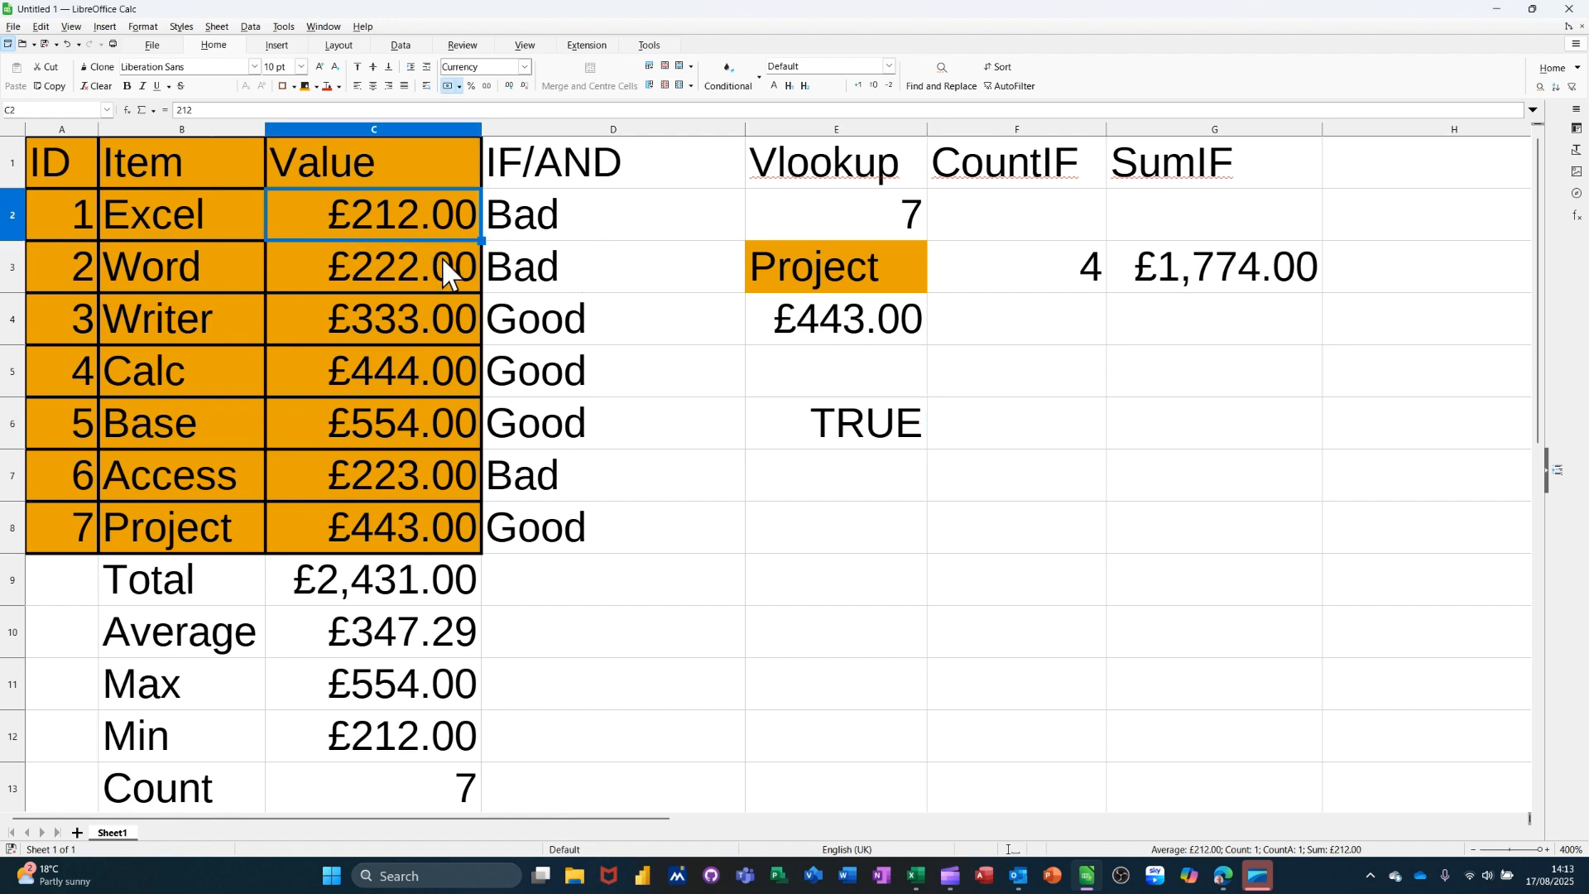
text(444)
key(Return)
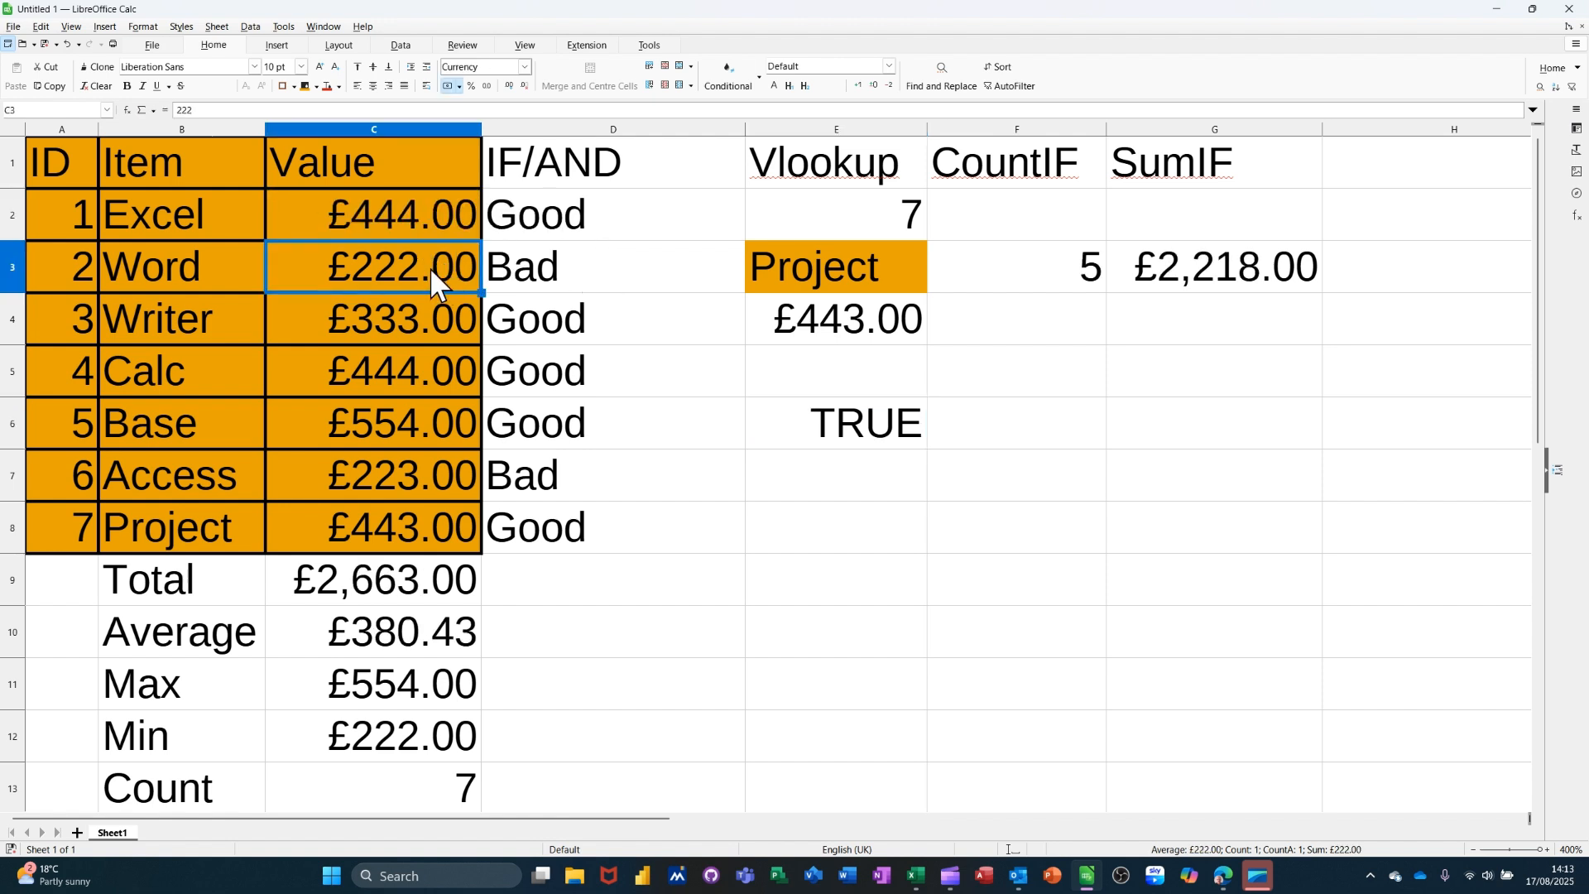
text(444)
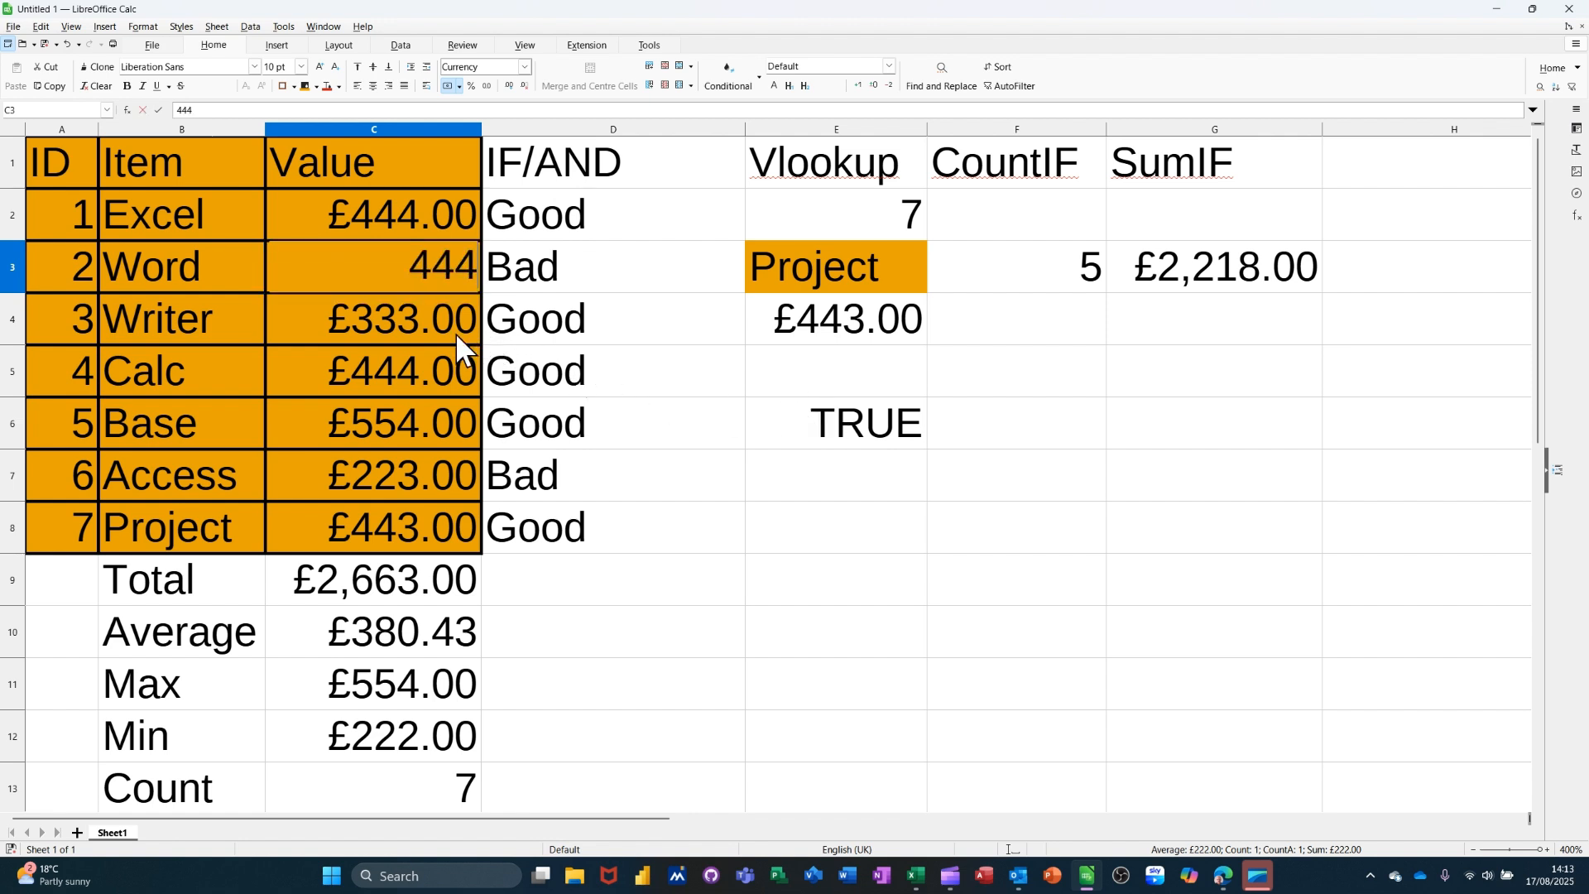
click(678, 368)
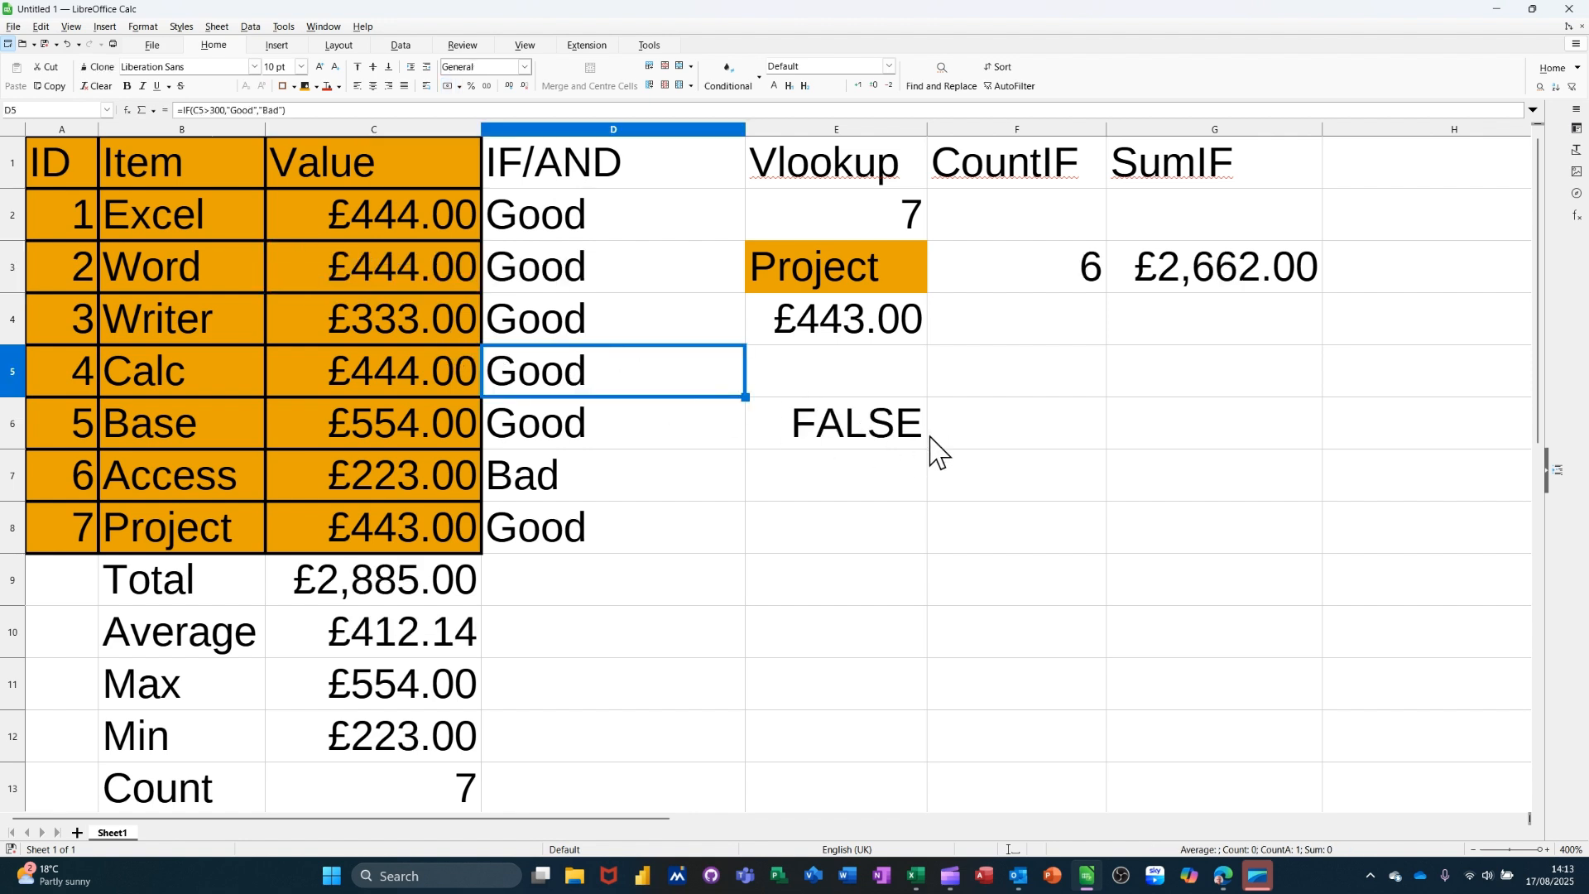
click(863, 426)
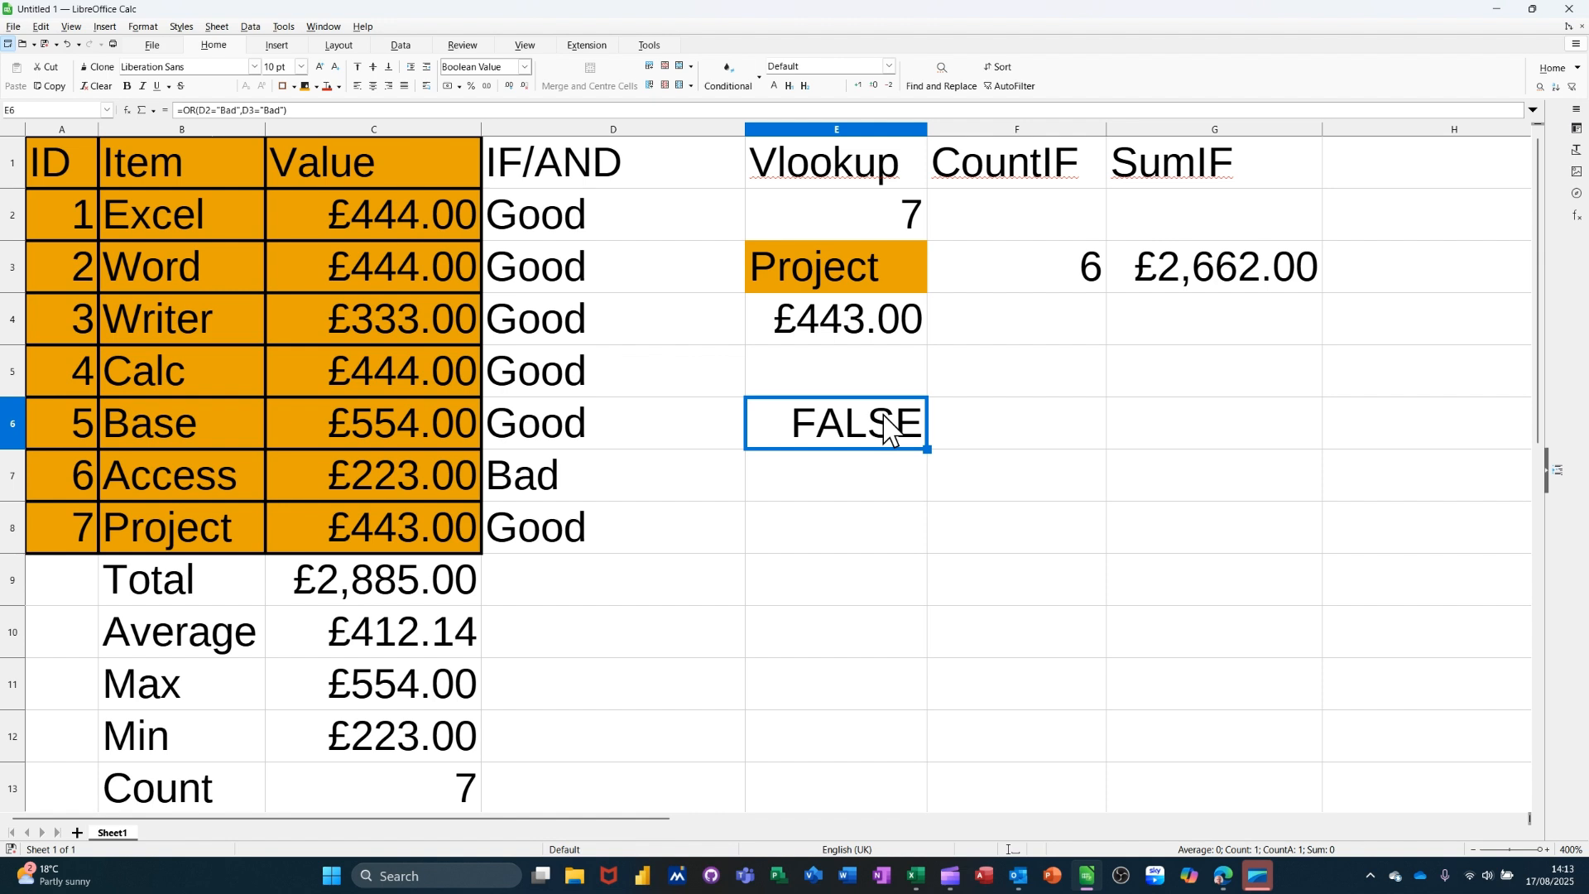